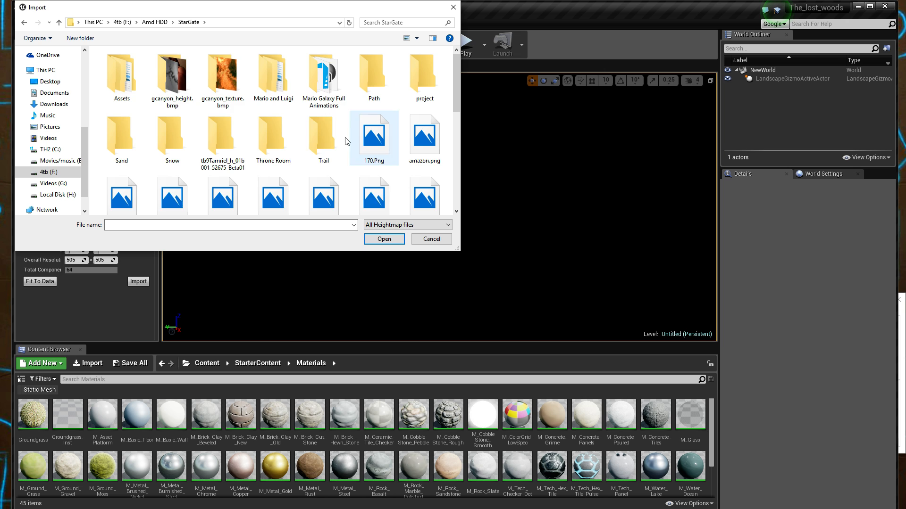
# - Limit the import files to .raw/.r16 heightmaps and choose land.raw as the landscape's heightmap
pyautogui.scroll(-2, 336, 129)
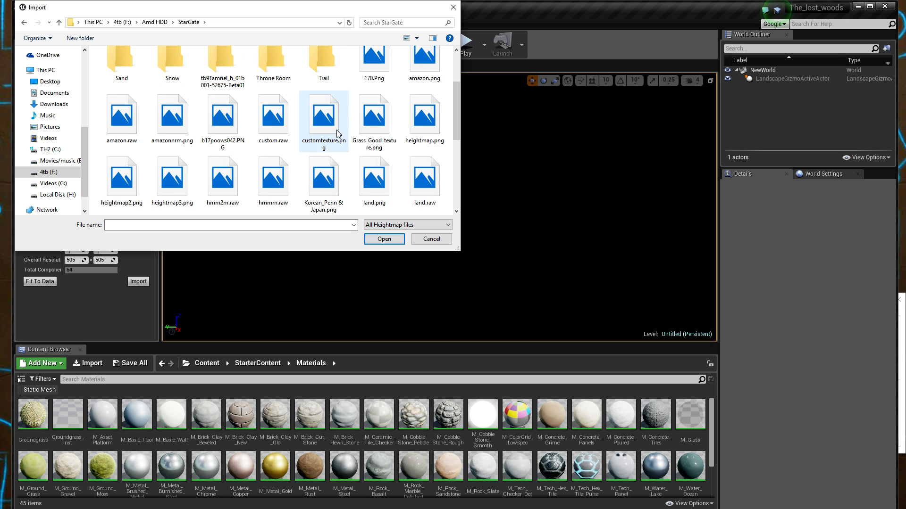
pyautogui.scroll(2, 336, 133)
pyautogui.scroll(-2, 377, 137)
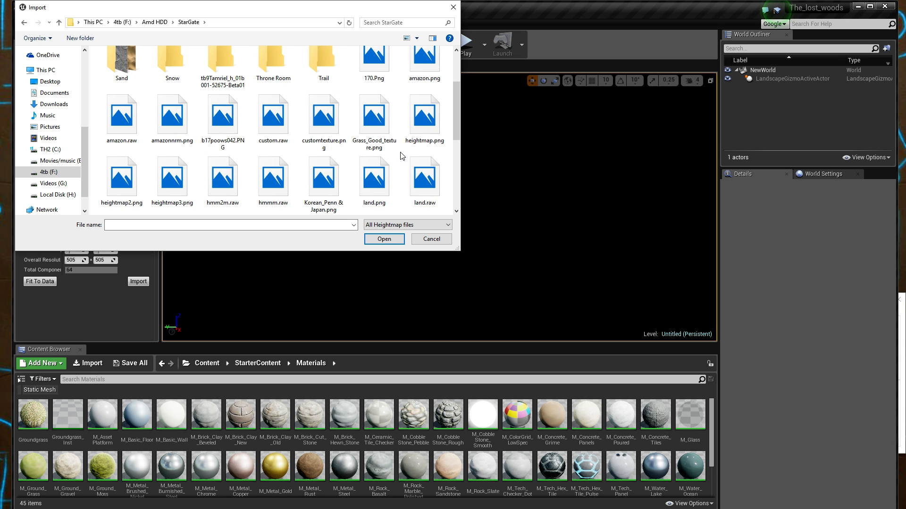
pyautogui.click(389, 225)
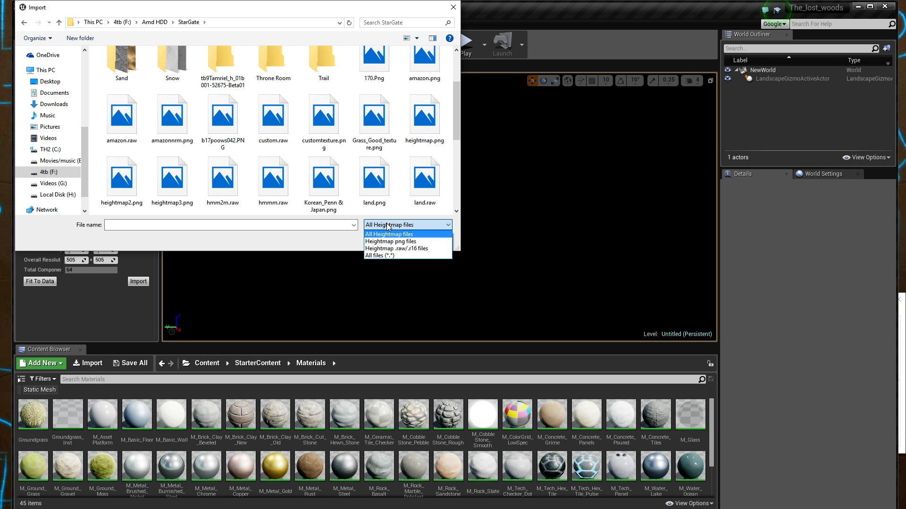
pyautogui.click(396, 249)
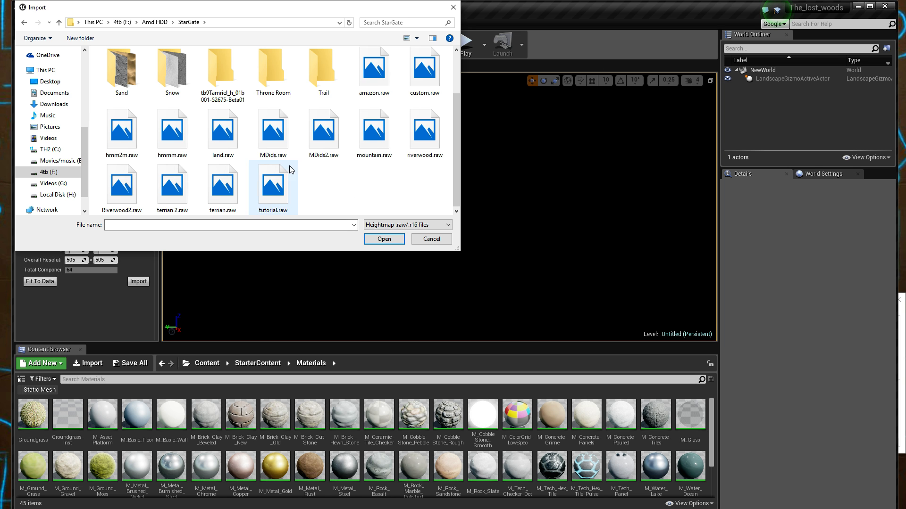
pyautogui.doubleClick(228, 143)
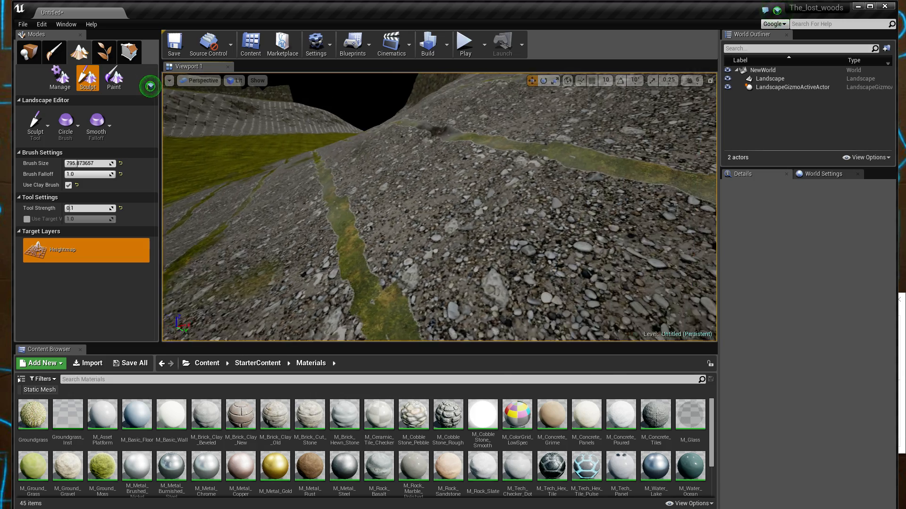
# - Set Texture_Slopes_D of the landscape material instance to T_RiverPebbles_001_D_R and save the instance
pyautogui.press('a')
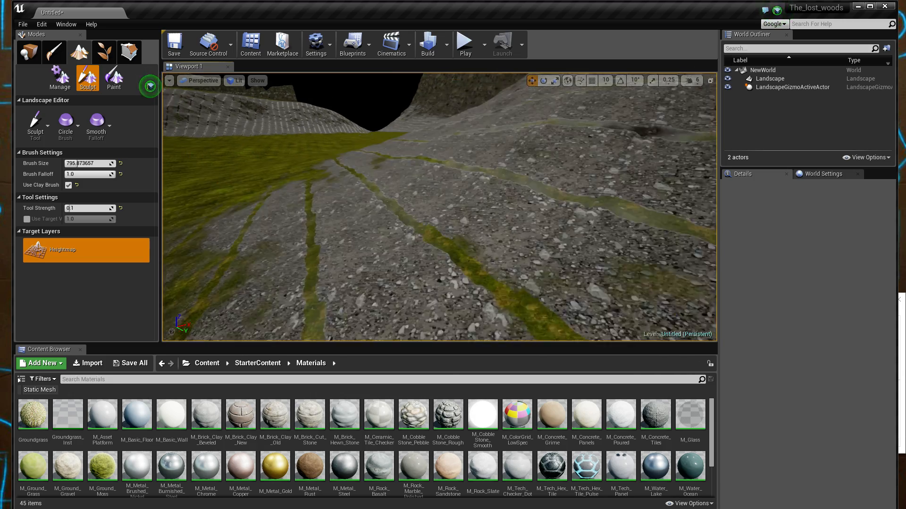
pyautogui.moveTo(440, 206); pyautogui.dragTo(576, 226, button='right')
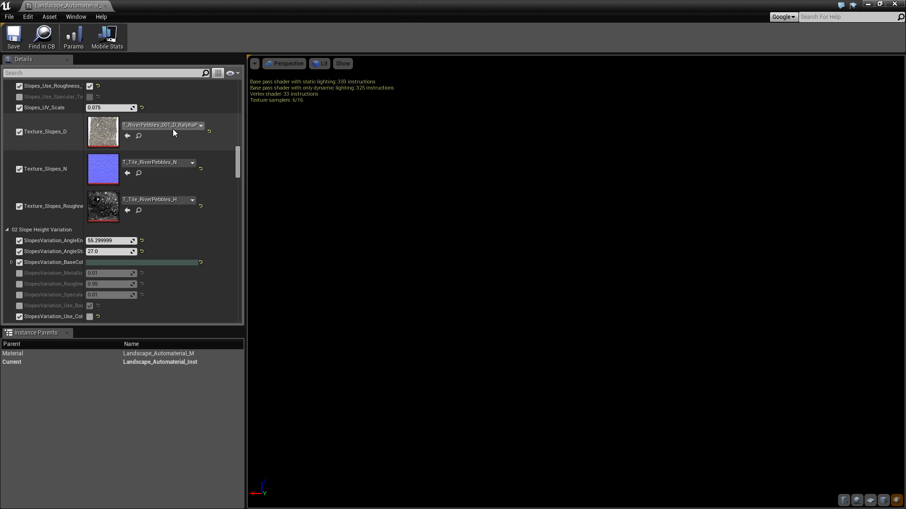
pyautogui.click(173, 127)
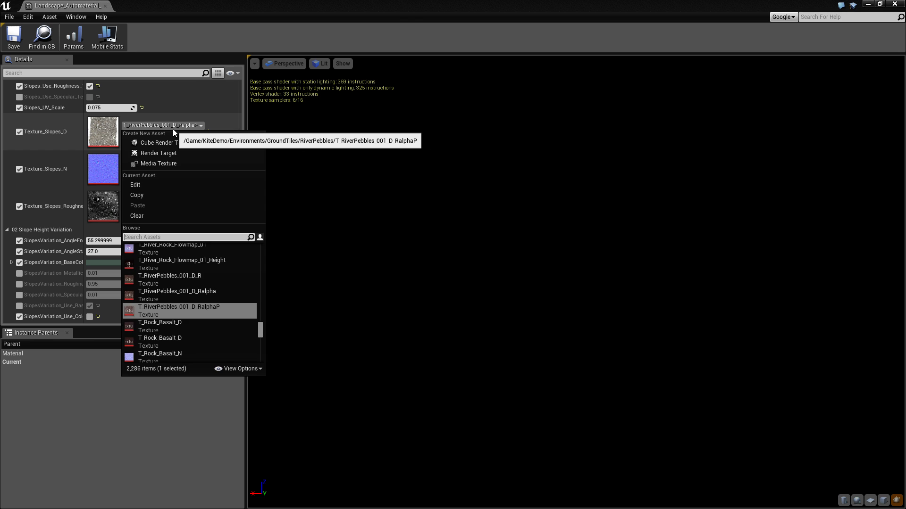
pyautogui.click(191, 282)
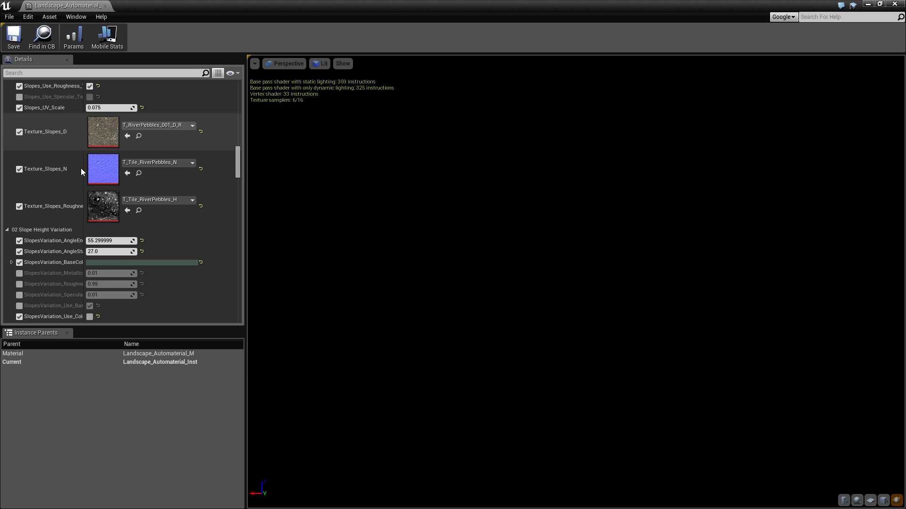
pyautogui.click(14, 41)
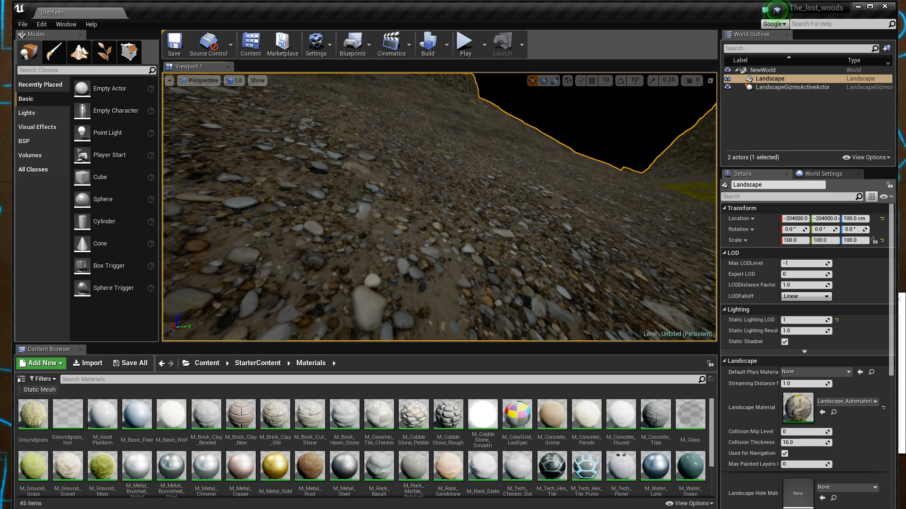
# - Set the Ultra Dynamic Sky's time of day to about 756 and place a Post Process Volume on the grass
pyautogui.moveTo(439, 207); pyautogui.dragTo(262, 151, button='right')
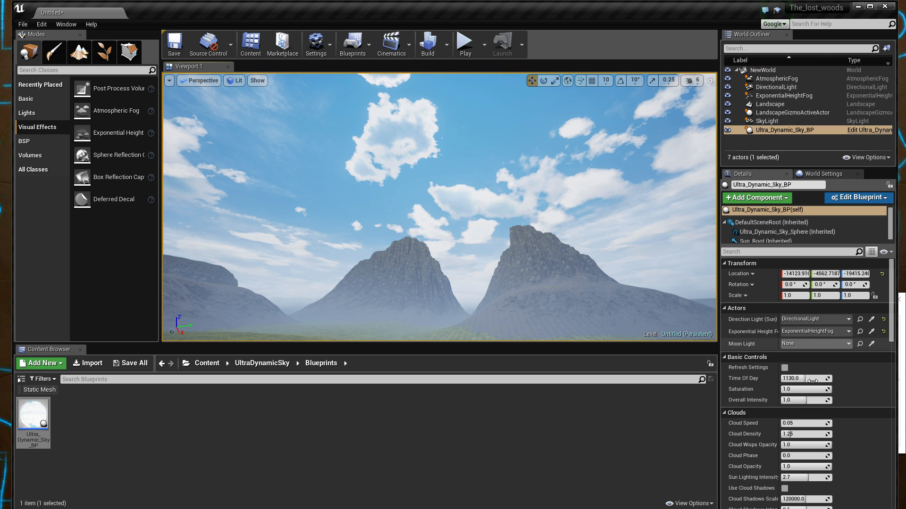
pyautogui.moveTo(782, 378)
pyautogui.mouseDown()
pyautogui.moveTo(808, 379)
pyautogui.moveTo(795, 378)
pyautogui.mouseUp()
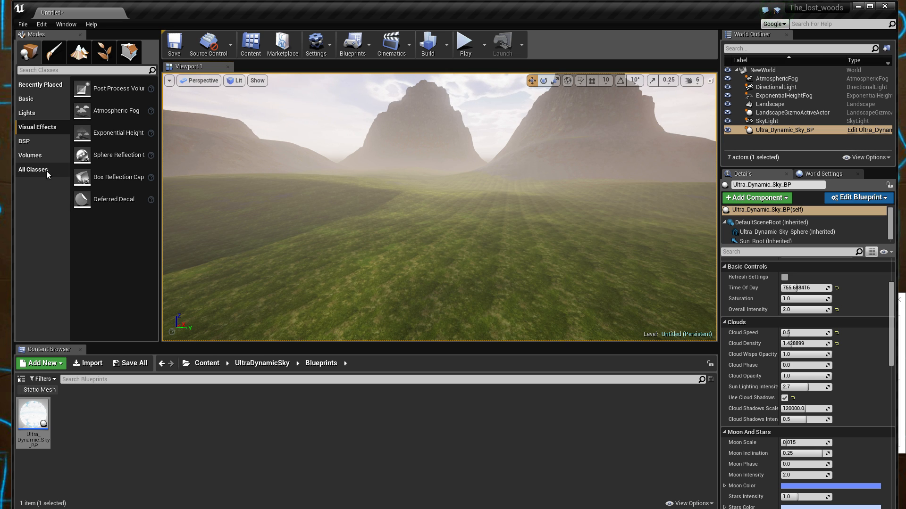
pyautogui.moveTo(172, 123); pyautogui.dragTo(435, 250)
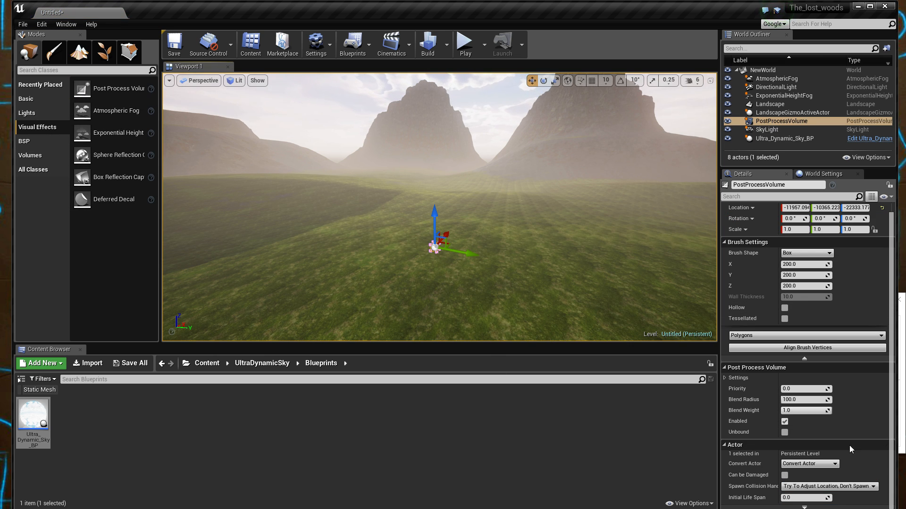
# - Enable Use Temperature on the directional light and set its temperature to about 2437
pyautogui.moveTo(439, 212); pyautogui.dragTo(453, 198, button='right')
pyautogui.click(776, 87)
pyautogui.scroll(-4, 764, 330)
pyautogui.click(785, 292)
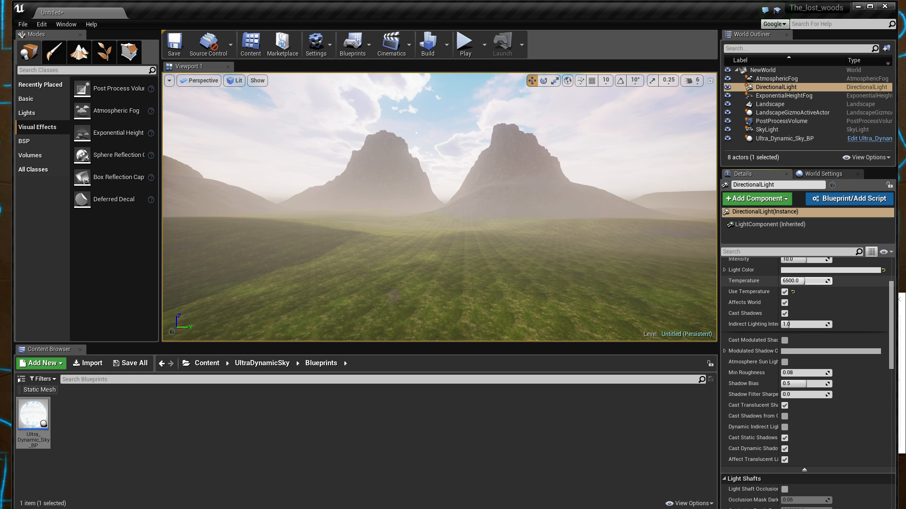
pyautogui.moveTo(802, 280); pyautogui.dragTo(796, 280)
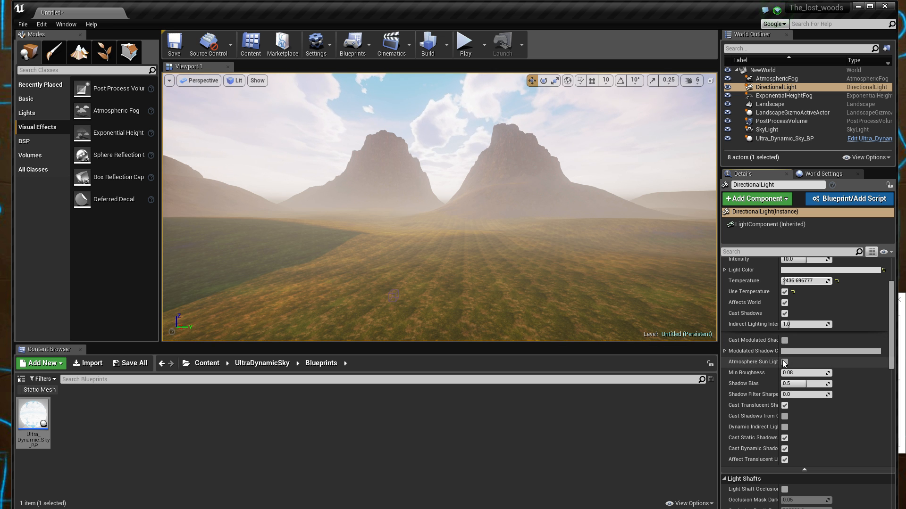
# - Make the directional light act as the Atmosphere Sun Light, comparing the scene with the option off and on
pyautogui.click(785, 362)
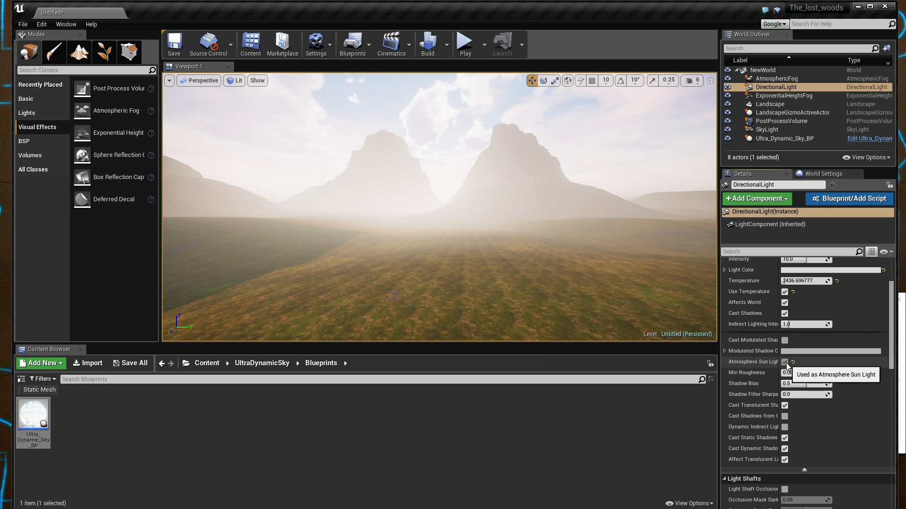
pyautogui.click(786, 363)
pyautogui.click(786, 363)
pyautogui.moveTo(519, 227); pyautogui.dragTo(684, 227, button='right')
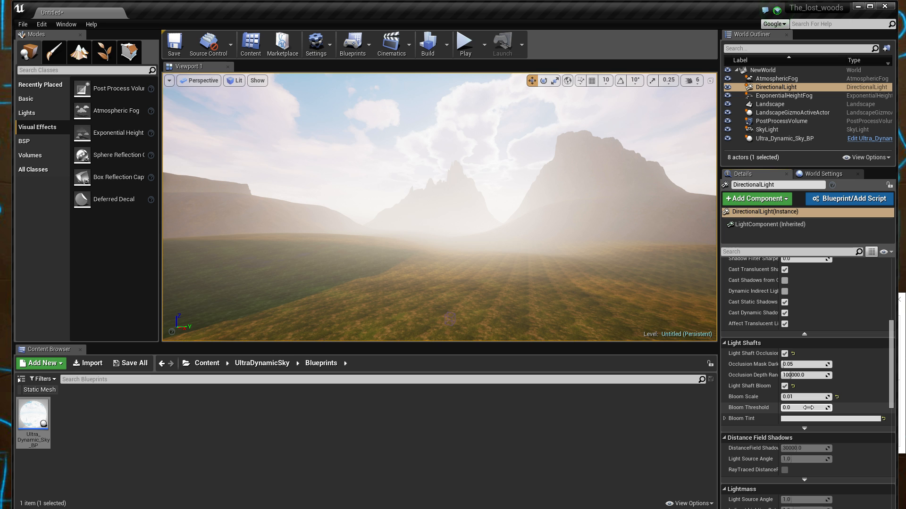
# - Try adjusting the directional light's light shaft bloom threshold while viewing the sun glow from different angles
pyautogui.moveTo(804, 408); pyautogui.dragTo(781, 408)
pyautogui.moveTo(613, 235); pyautogui.dragTo(552, 231, button='right')
pyautogui.moveTo(509, 210); pyautogui.dragTo(660, 208, button='right')
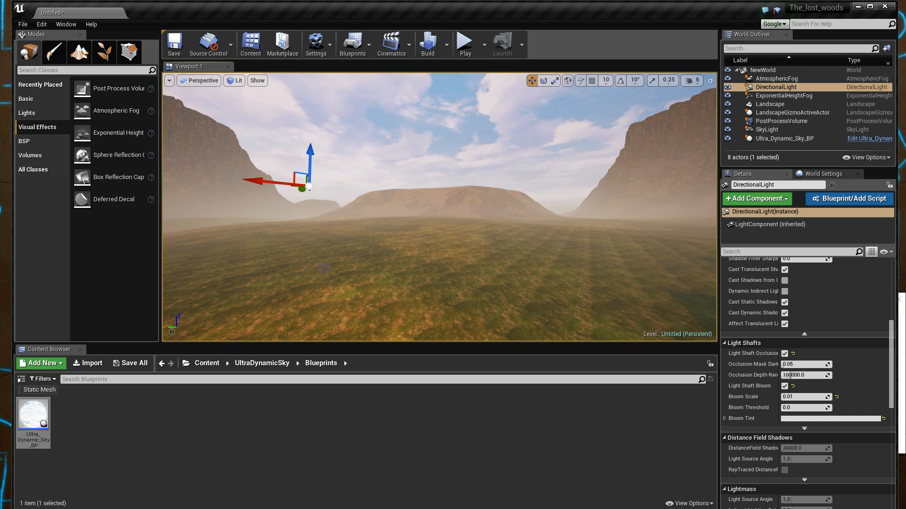
# - Select the Post Process Volume on the grass, make it unbound, and expand its settings
pyautogui.moveTo(509, 210); pyautogui.dragTo(467, 202, button='right')
pyautogui.moveTo(636, 273); pyautogui.dragTo(613, 311, button='right')
pyautogui.press('w')
pyautogui.moveTo(454, 246); pyautogui.dragTo(454, 267, button='right')
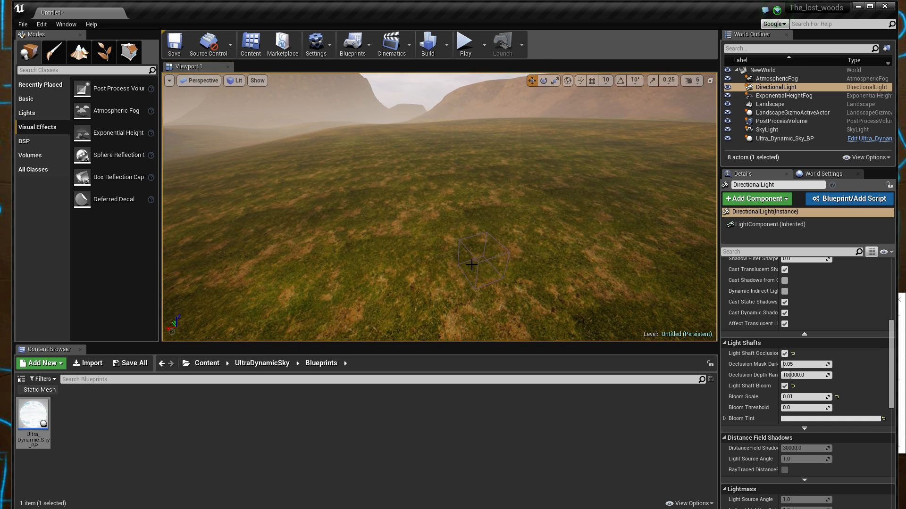
pyautogui.click(504, 278)
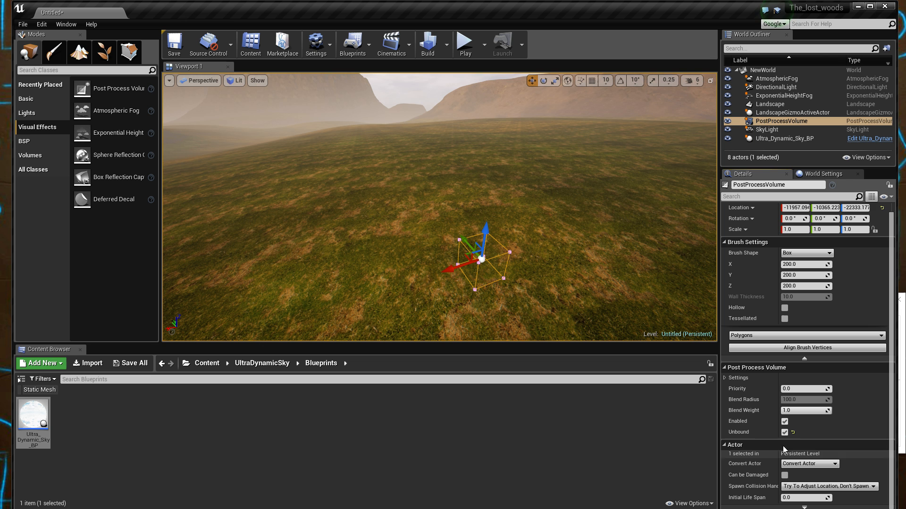
pyautogui.click(725, 378)
pyautogui.scroll(-5, 799, 437)
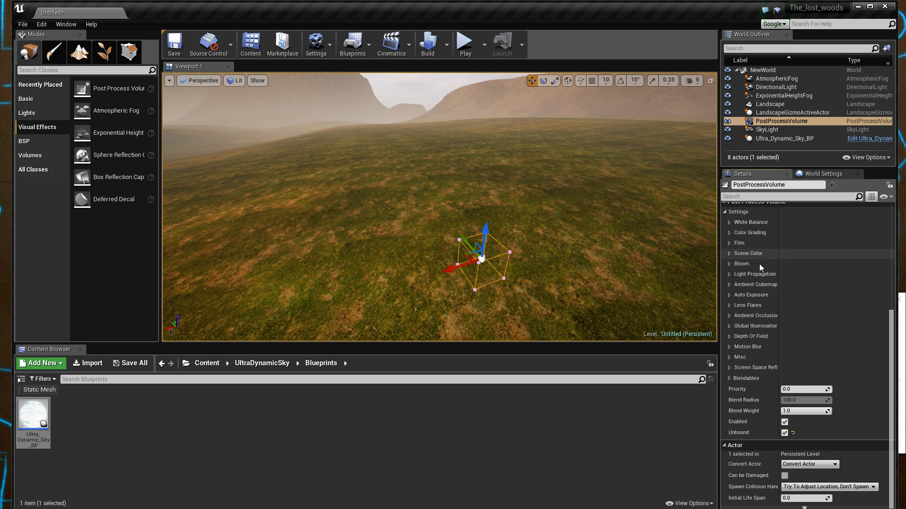
# - Enable Vignette Intensity in the Post Process Volume's Scene Color settings and set it to 1.0
pyautogui.moveTo(657, 243); pyautogui.dragTo(496, 187, button='right')
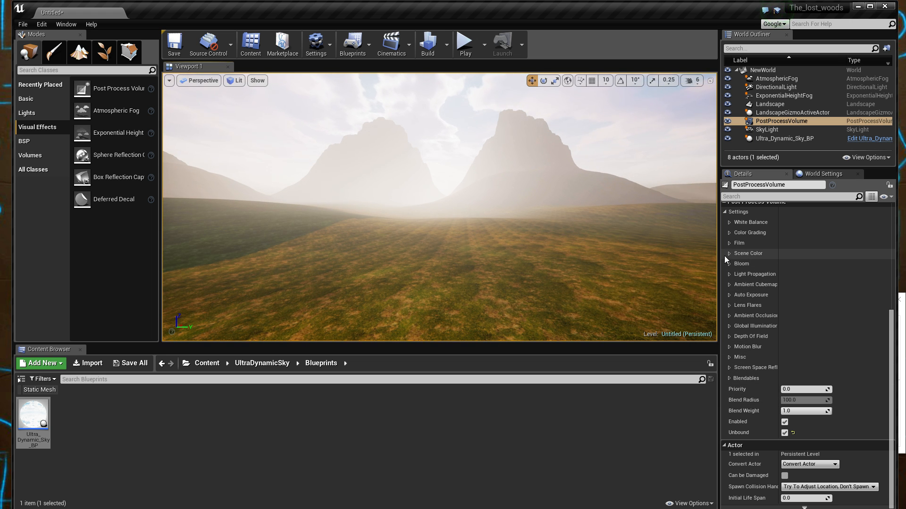
pyautogui.click(729, 244)
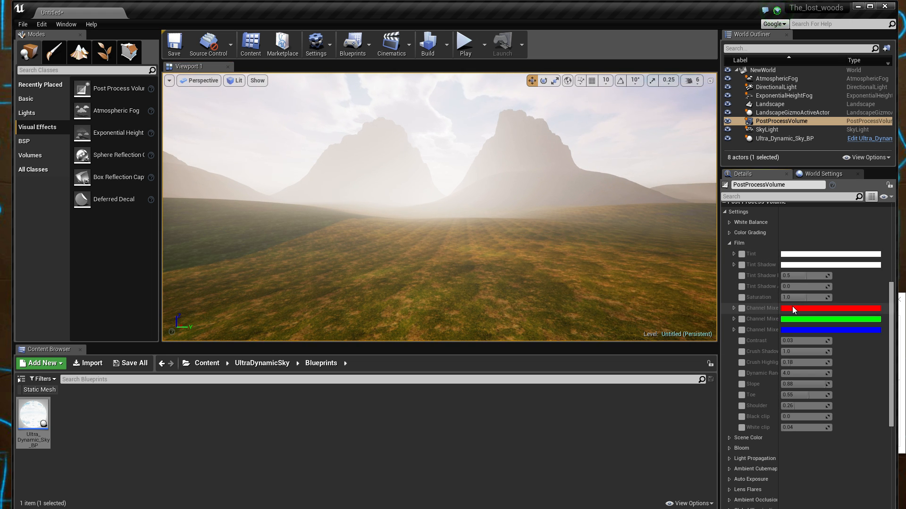
pyautogui.click(730, 243)
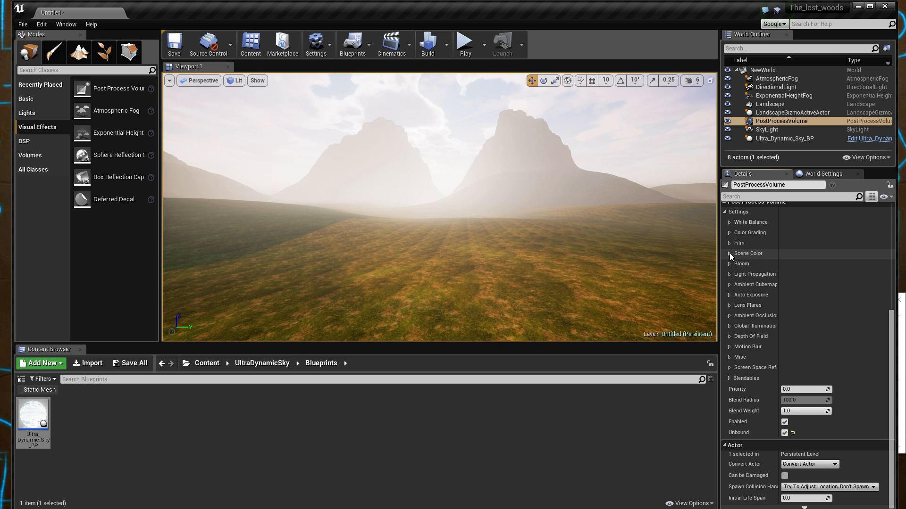
pyautogui.click(729, 253)
pyautogui.click(741, 297)
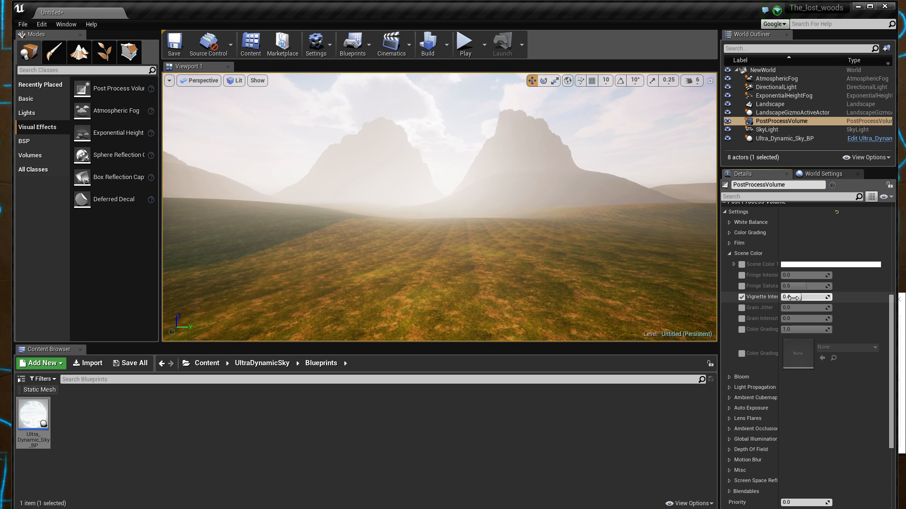
pyautogui.moveTo(793, 298); pyautogui.dragTo(831, 298)
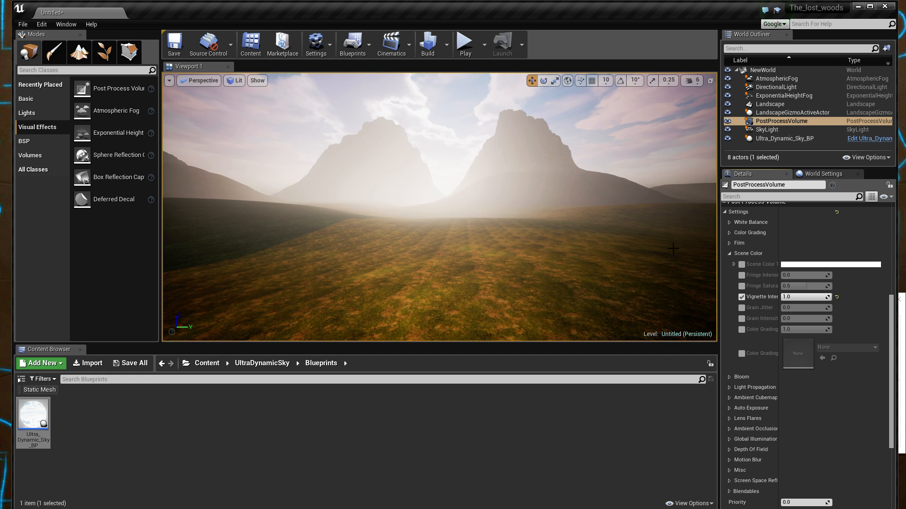
# - Enable the Post Process Volume's Fringe Intensity and set it to 0.2
pyautogui.moveTo(673, 248)
pyautogui.mouseDown(button='right')
pyautogui.moveTo(627, 252)
pyautogui.moveTo(673, 250)
pyautogui.mouseUp(button='right')
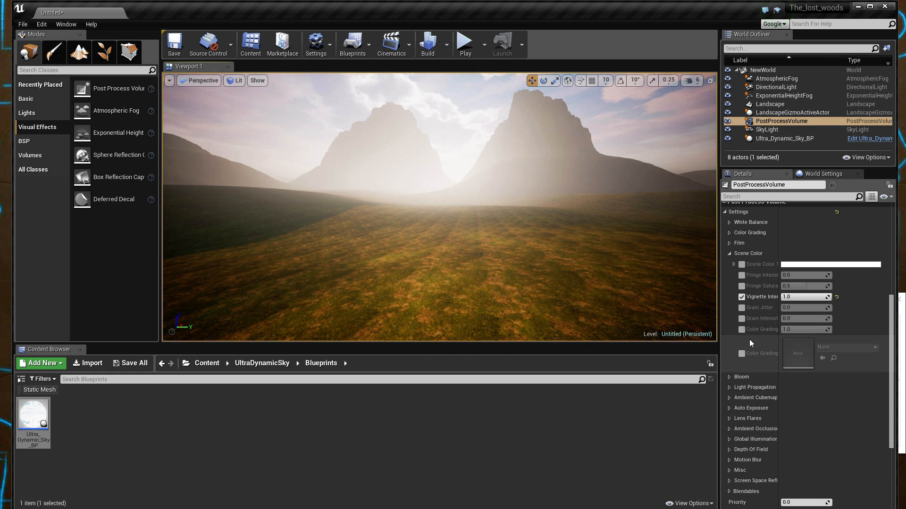
pyautogui.click(741, 275)
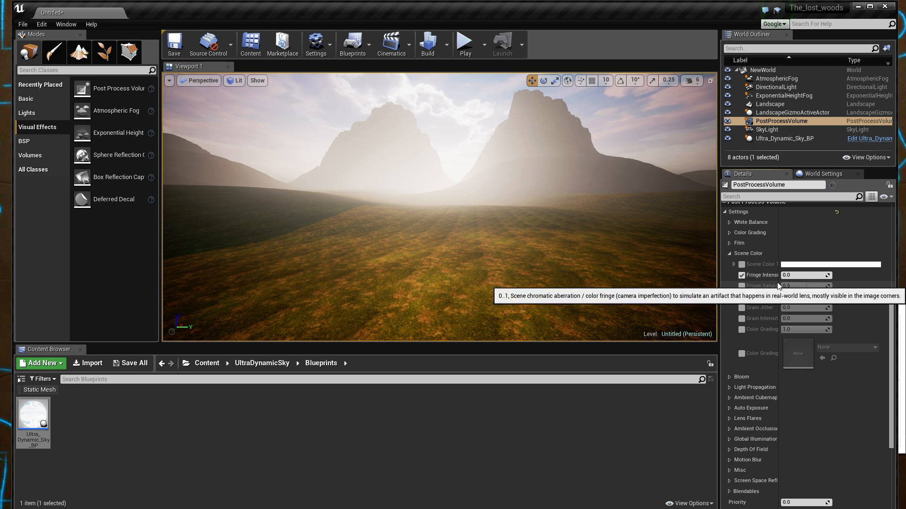
pyautogui.click(818, 276)
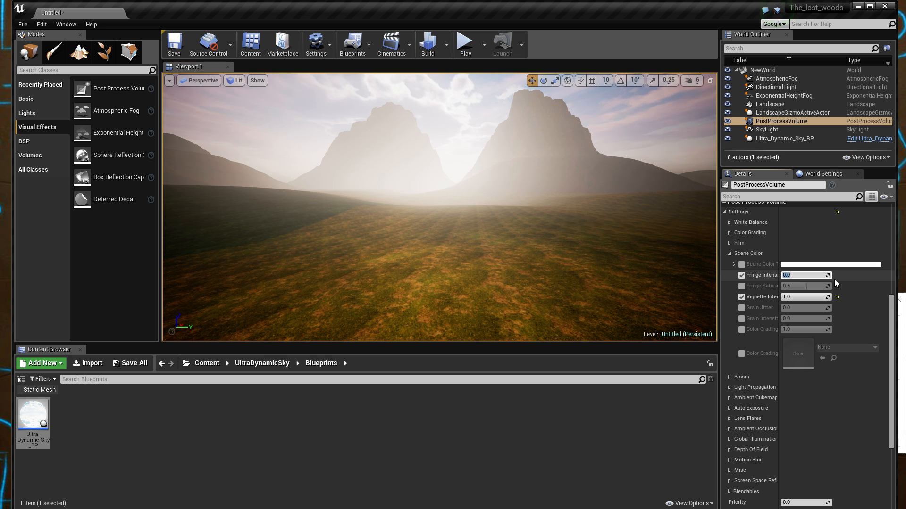
pyautogui.write('0.')
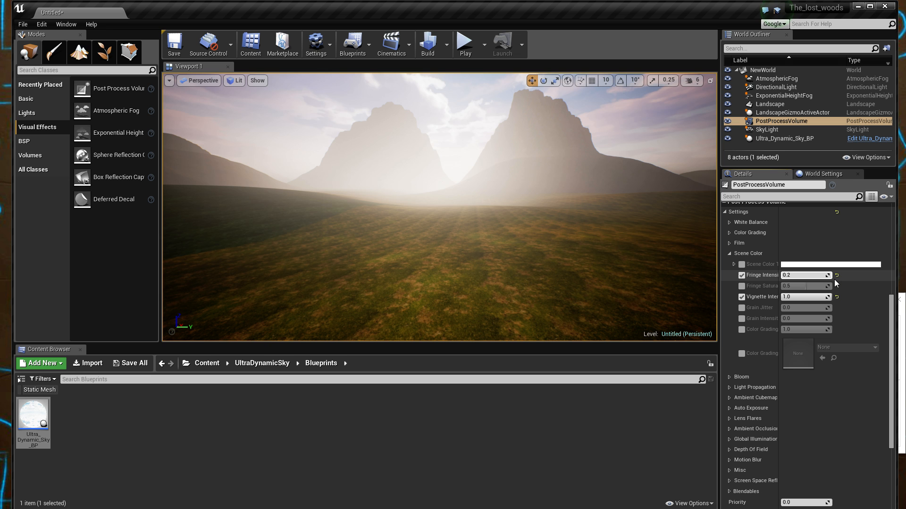
pyautogui.write('2')
pyautogui.press('Return')
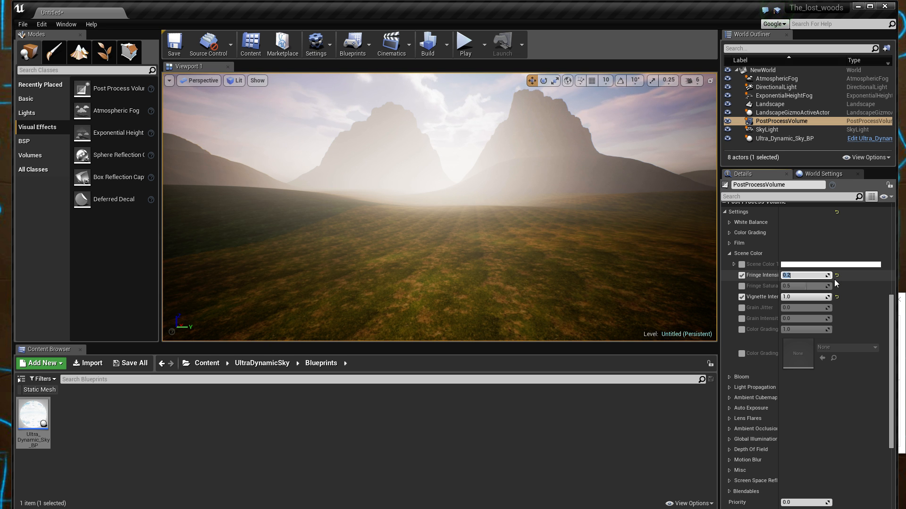
# - Play-test the level in the viewport, walk the character across the landscape, and stop the session
pyautogui.moveTo(566, 226); pyautogui.dragTo(642, 238, button='right')
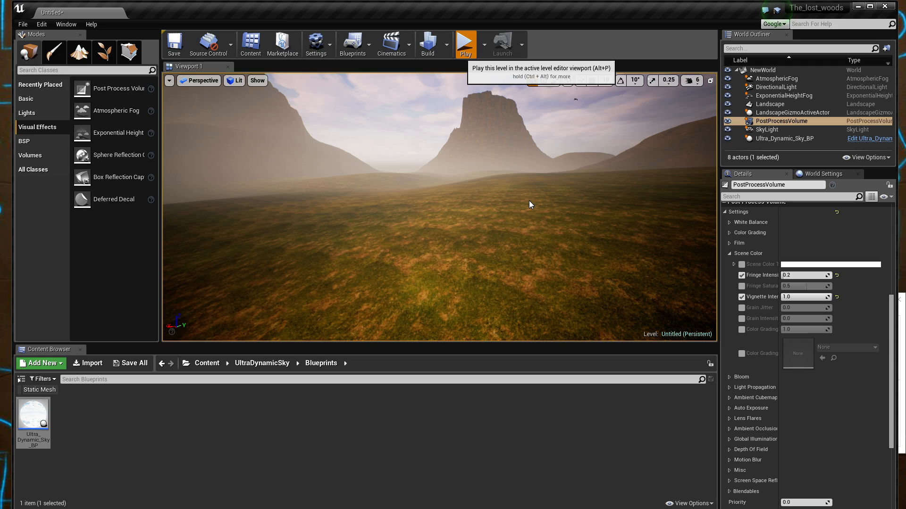
pyautogui.hotkey('alt', 'p')
pyautogui.press('w')
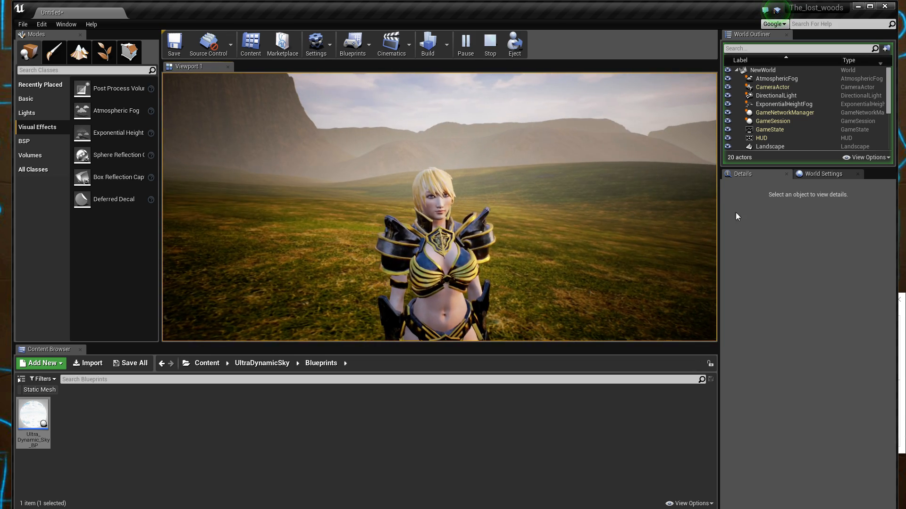
pyautogui.press('Escape')
# - Search the texture assets for "color" and "al", and assign AberartionHexFlare as the Post Process Volume's Color Grading LUT texture
pyautogui.scroll(-5, 801, 409)
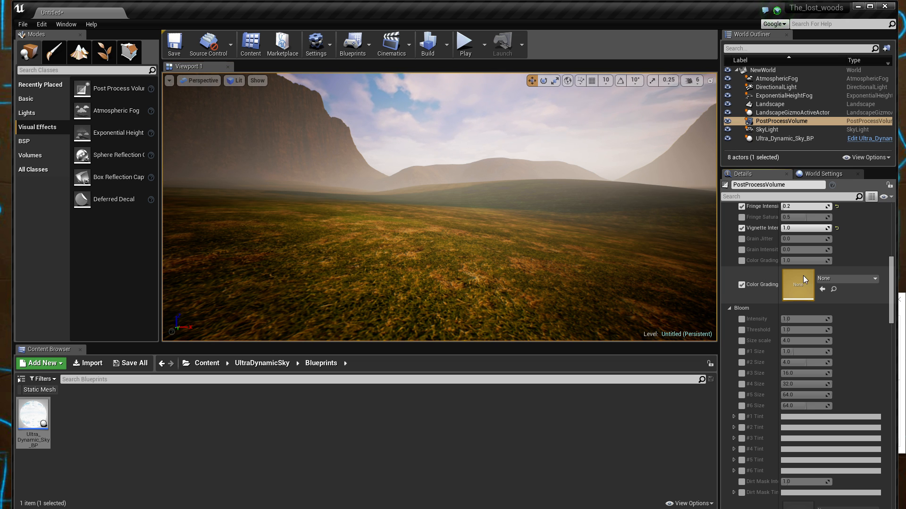
pyautogui.click(826, 279)
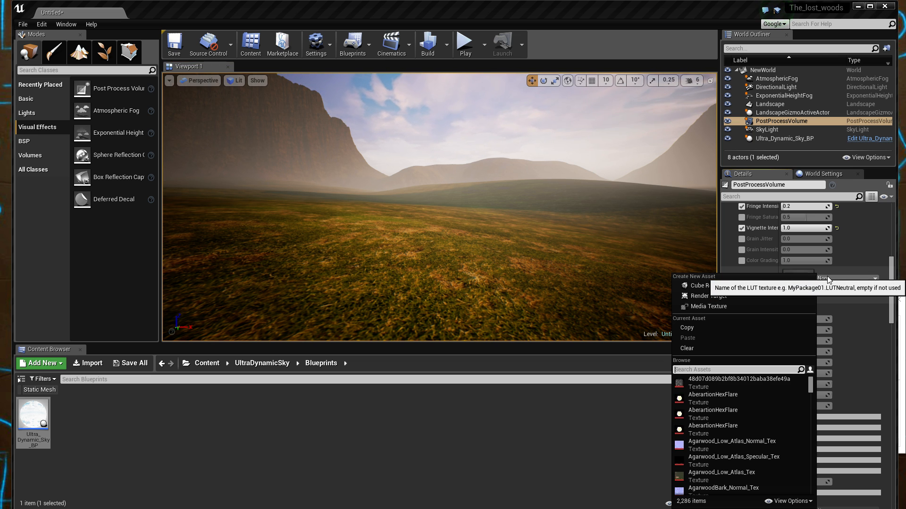
pyautogui.write('color')
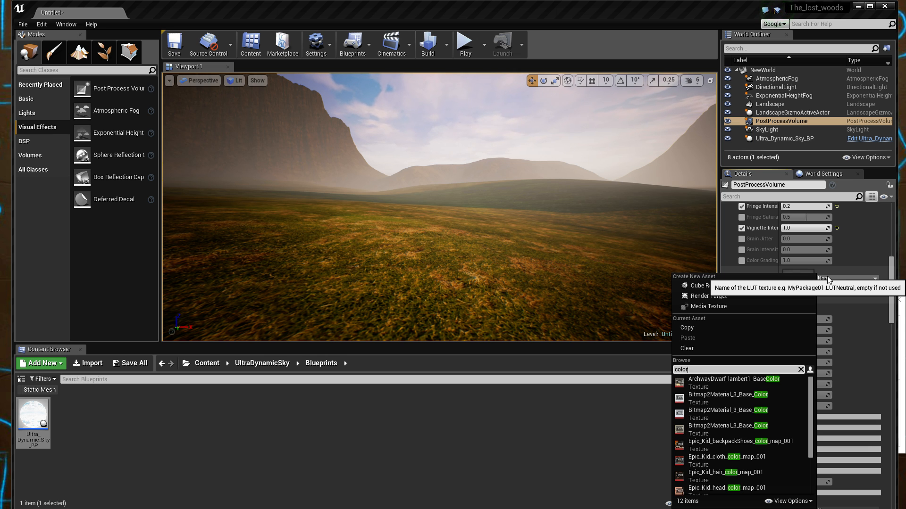
pyautogui.write('gr')
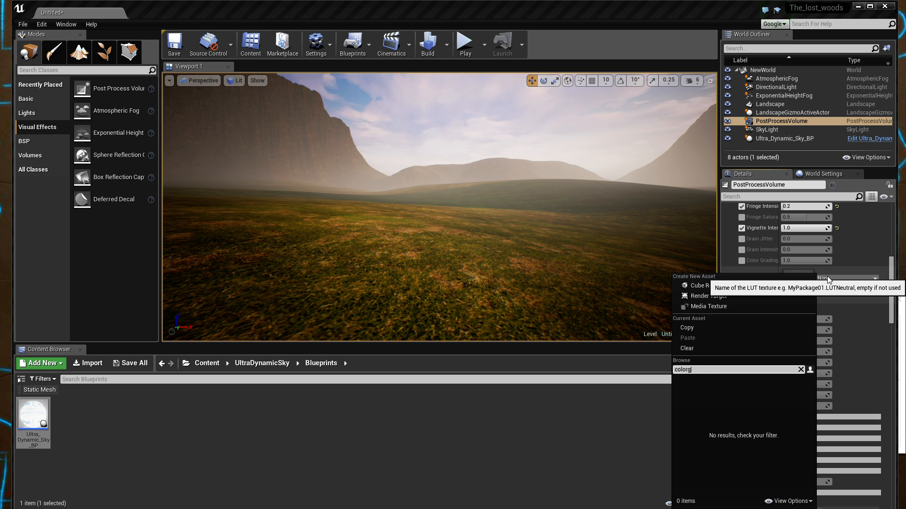
pyautogui.press('BackSpace')
pyautogui.press('BackSpace')
pyautogui.press('BackSpace')
pyautogui.press('BackSpace')
pyautogui.press('BackSpace')
pyautogui.press('BackSpace')
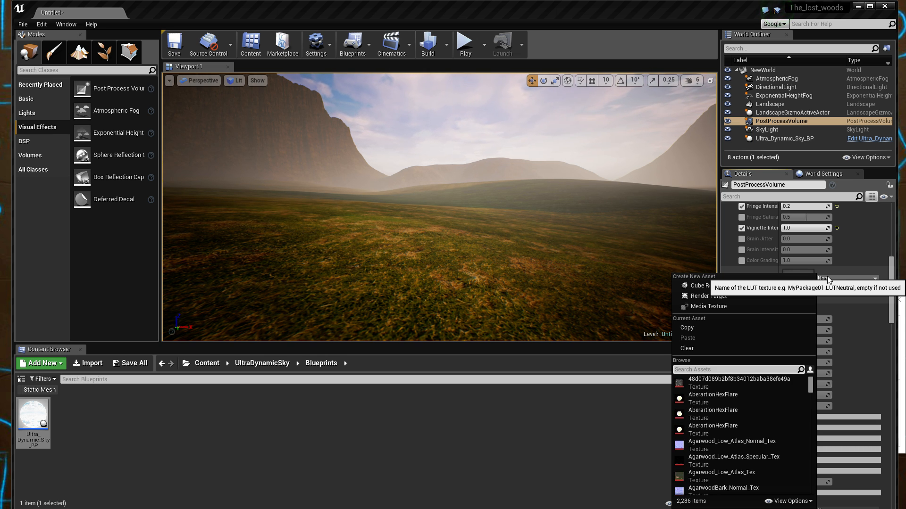
pyautogui.write('alpa')
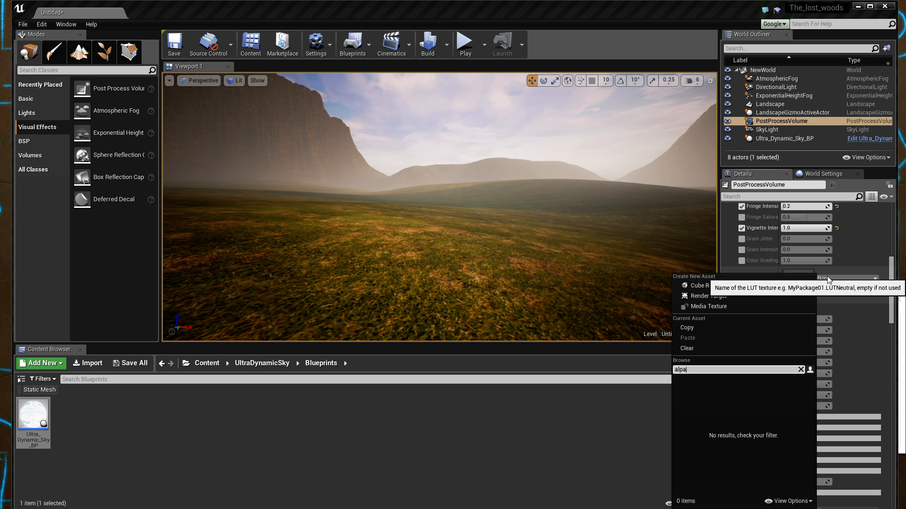
pyautogui.press('BackSpace')
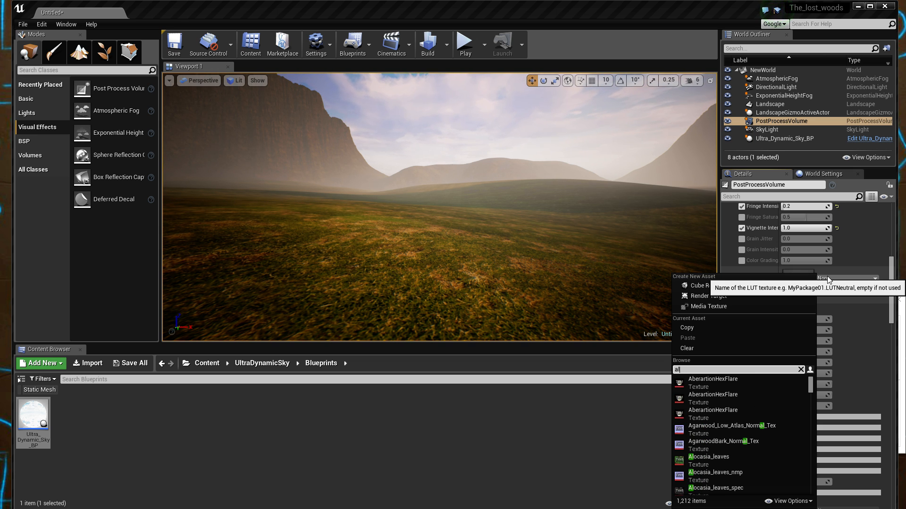
pyautogui.click(728, 409)
# - Play-test the level with the color grading texture applied, stop the session, and disable the texture override
pyautogui.scroll(2, 827, 330)
pyautogui.moveTo(472, 208); pyautogui.dragTo(551, 283, button='right')
pyautogui.click(467, 47)
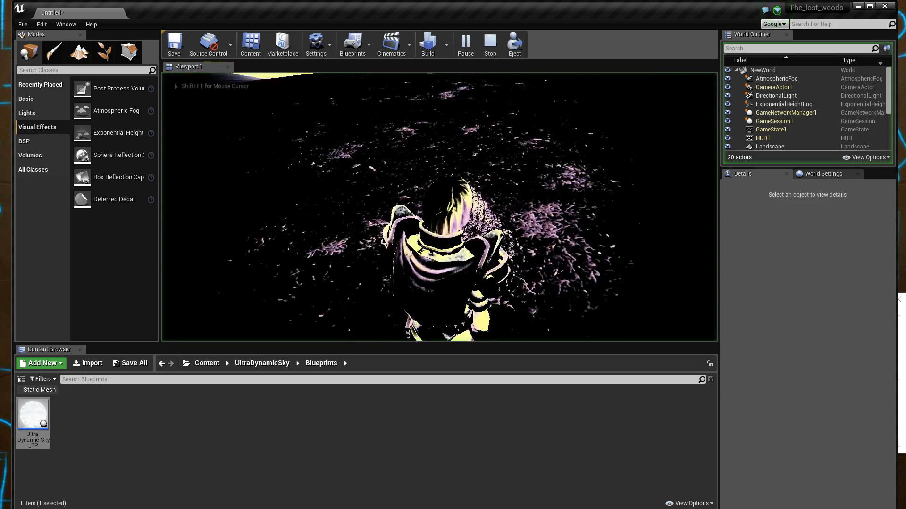
pyautogui.press('Escape')
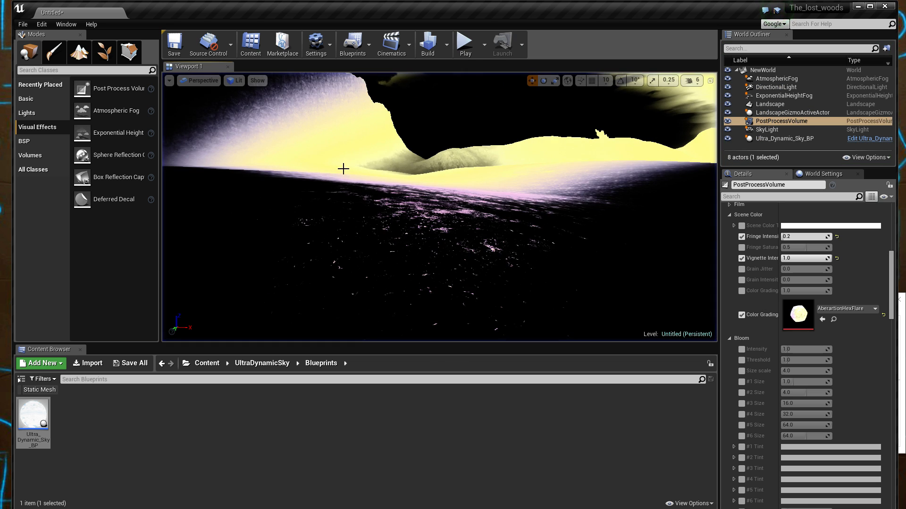
pyautogui.click(741, 315)
pyautogui.click(742, 315)
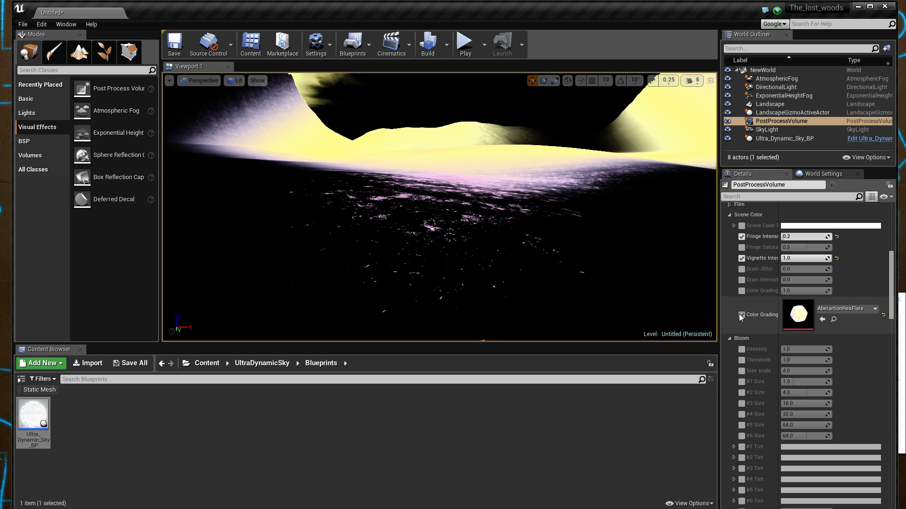
# - Try a Color Grading Intensity of about 0.33 in the Post Process Volume and disable that override
pyautogui.click(741, 291)
pyautogui.moveTo(820, 291); pyautogui.dragTo(795, 291)
pyautogui.moveTo(579, 253)
pyautogui.mouseDown(button='right')
pyautogui.moveTo(578, 189)
pyautogui.moveTo(578, 253)
pyautogui.mouseUp(button='right')
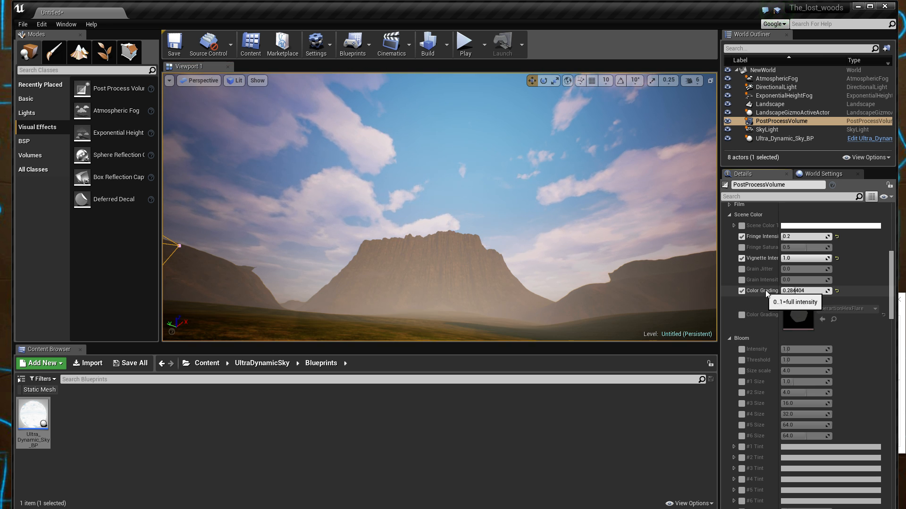
pyautogui.moveTo(797, 291); pyautogui.dragTo(781, 291)
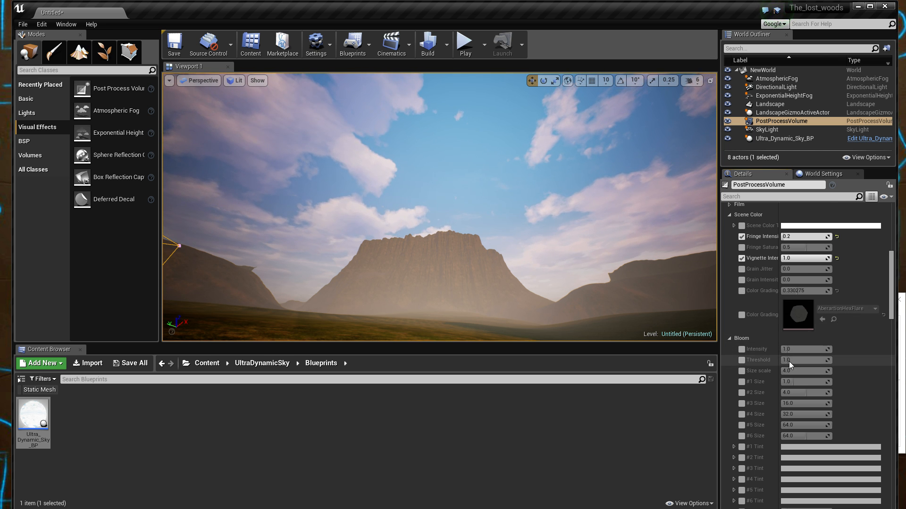
# - Enable Tint and Intensity in the Post Process Volume's Ambient Cubemap settings and assign the DS360_075_Ref cubemap texture
pyautogui.scroll(-5, 789, 361)
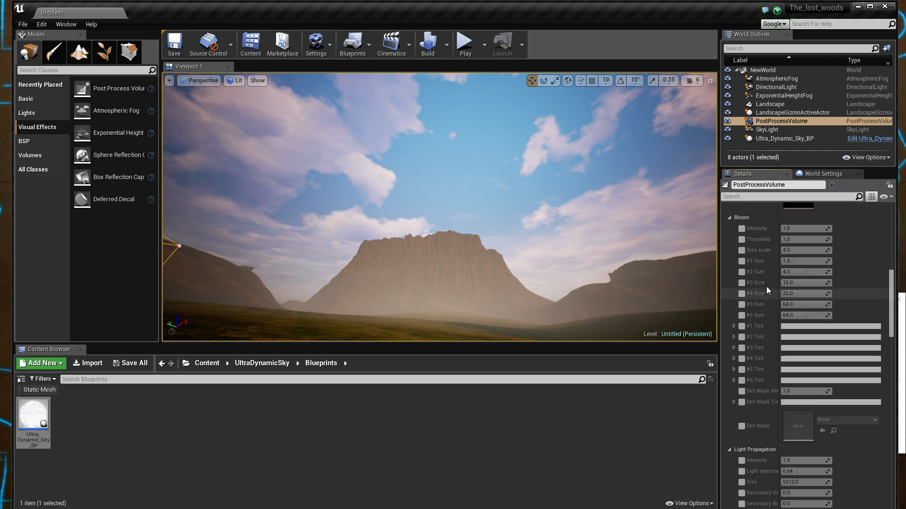
pyautogui.scroll(-7, 771, 373)
pyautogui.scroll(-7, 759, 390)
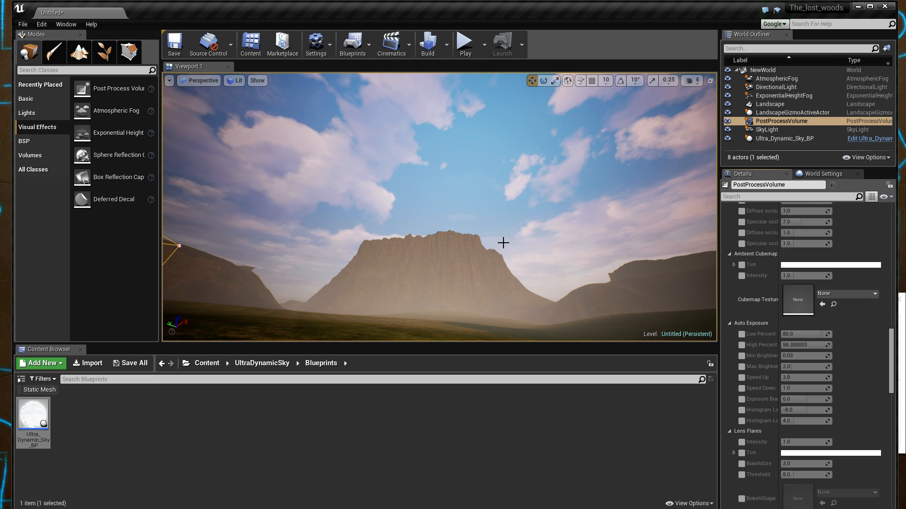
pyautogui.moveTo(501, 244); pyautogui.dragTo(622, 285, button='right')
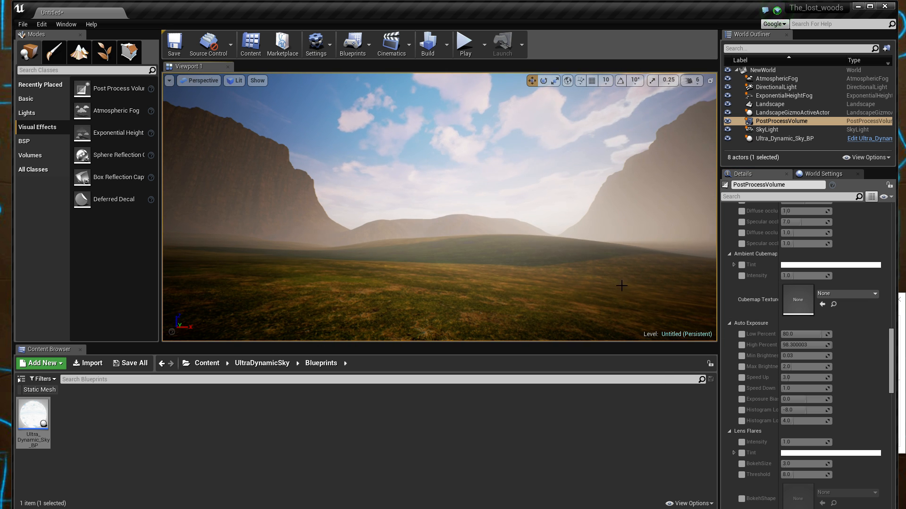
pyautogui.click(741, 276)
pyautogui.click(742, 265)
pyautogui.click(838, 293)
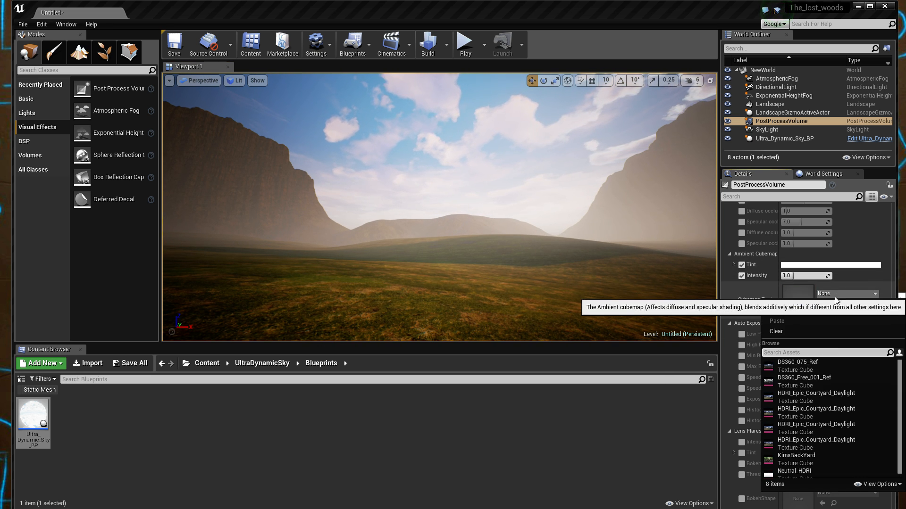
pyautogui.scroll(-1, 854, 424)
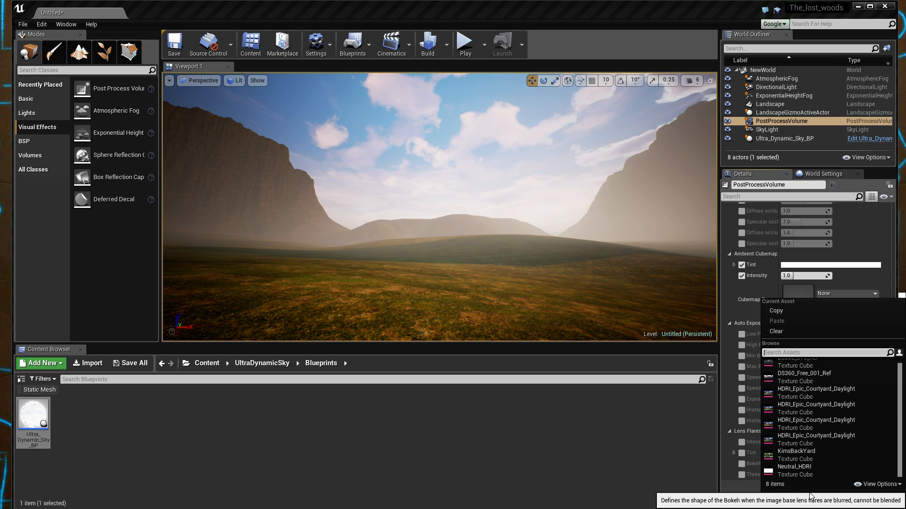
pyautogui.scroll(1, 836, 449)
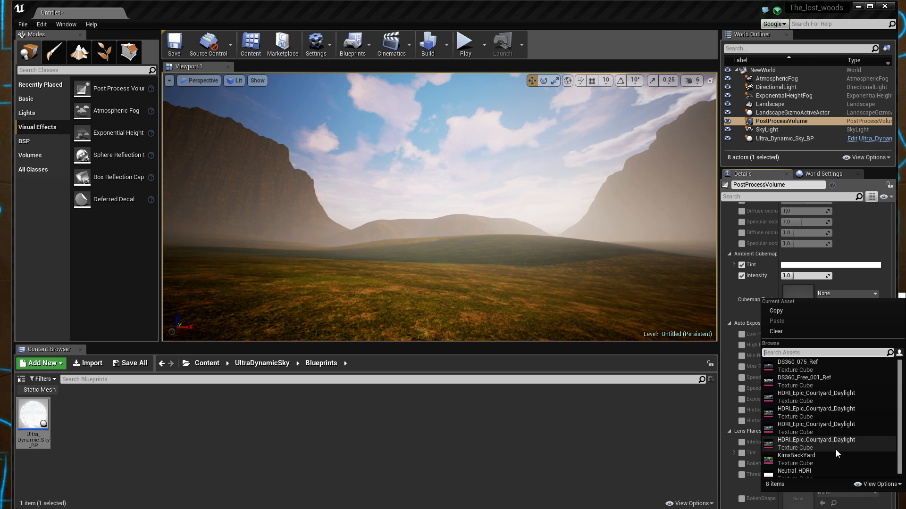
pyautogui.click(838, 364)
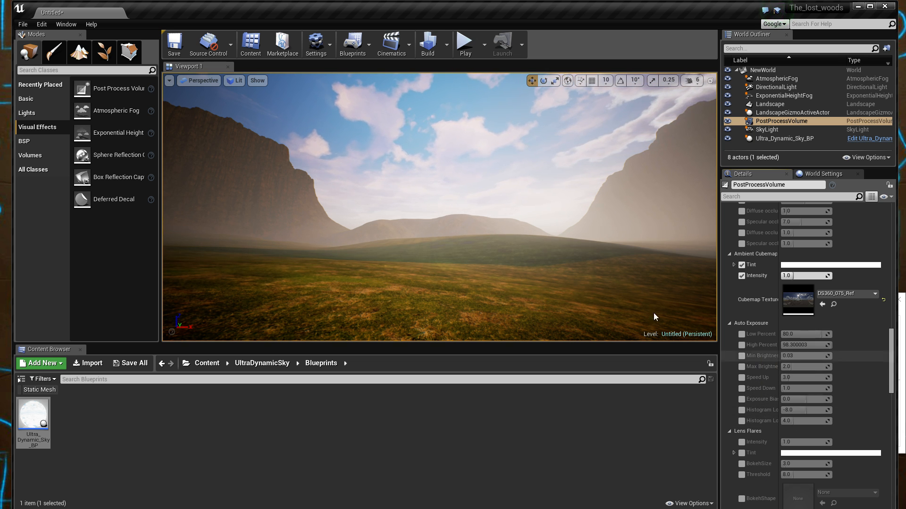
# - Set the Ambient Cubemap Intensity to 4.0 and check the lighting across the landscape
pyautogui.moveTo(438, 208); pyautogui.dragTo(570, 224, button='right')
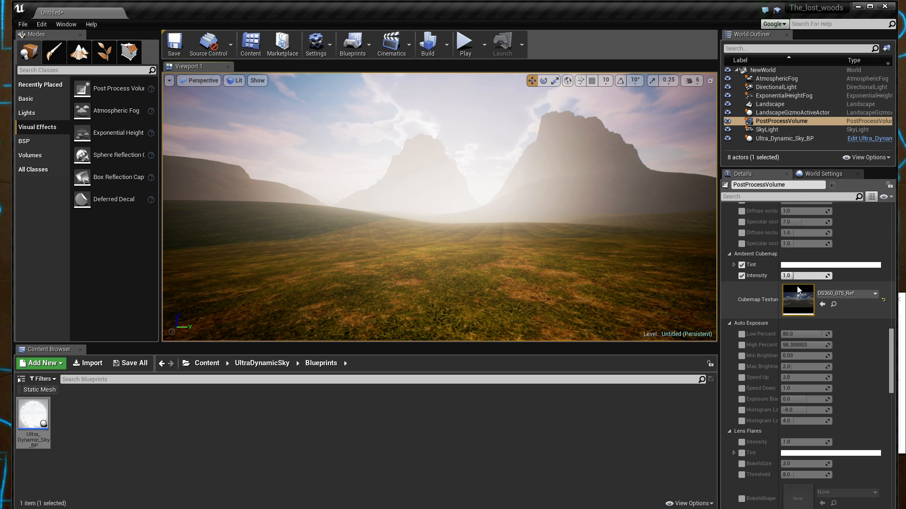
pyautogui.moveTo(829, 276)
pyautogui.mouseDown()
pyautogui.moveTo(797, 276)
pyautogui.moveTo(831, 276)
pyautogui.mouseUp()
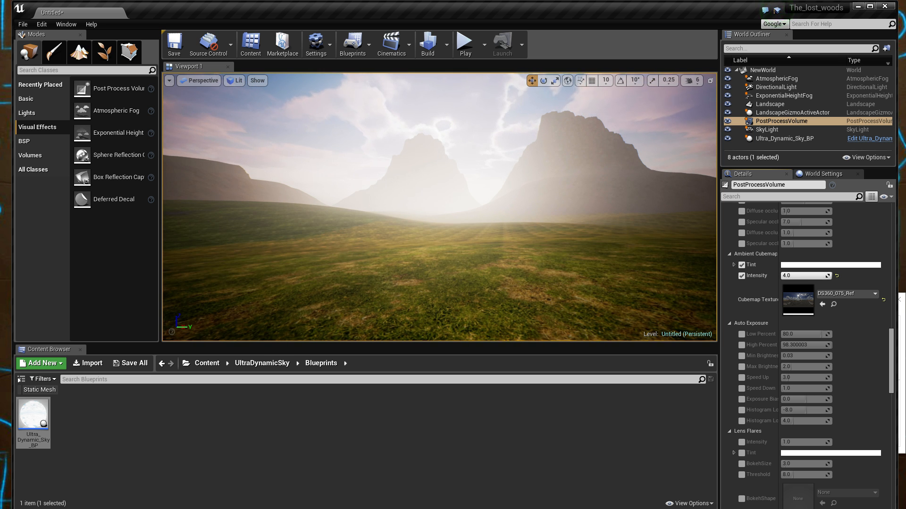
pyautogui.moveTo(542, 212); pyautogui.dragTo(368, 264, button='right')
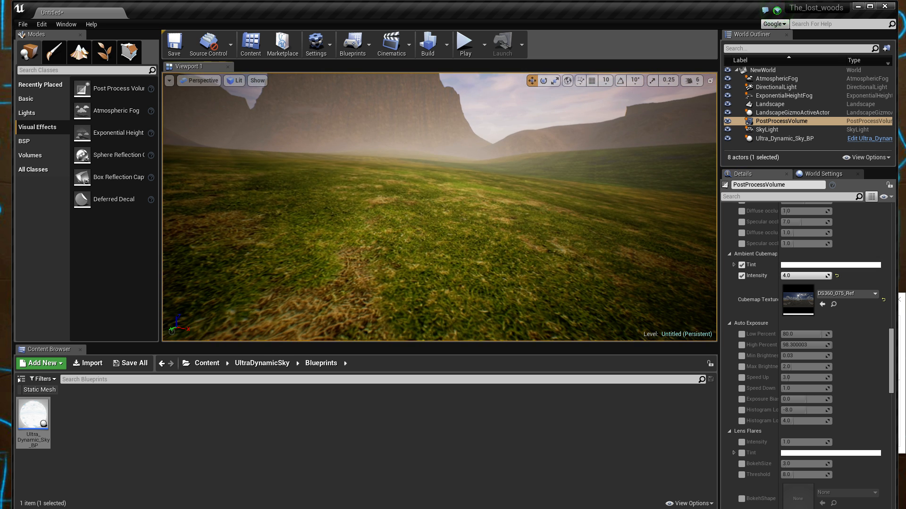
# - Switch to Foliage mode and filter the whole Content folder to show only static meshes
pyautogui.click(104, 52)
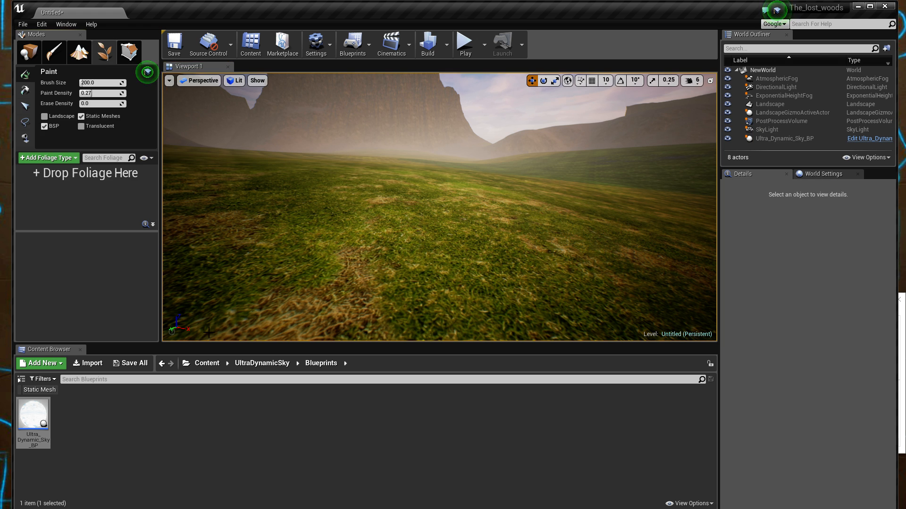
pyautogui.click(206, 363)
pyautogui.click(40, 389)
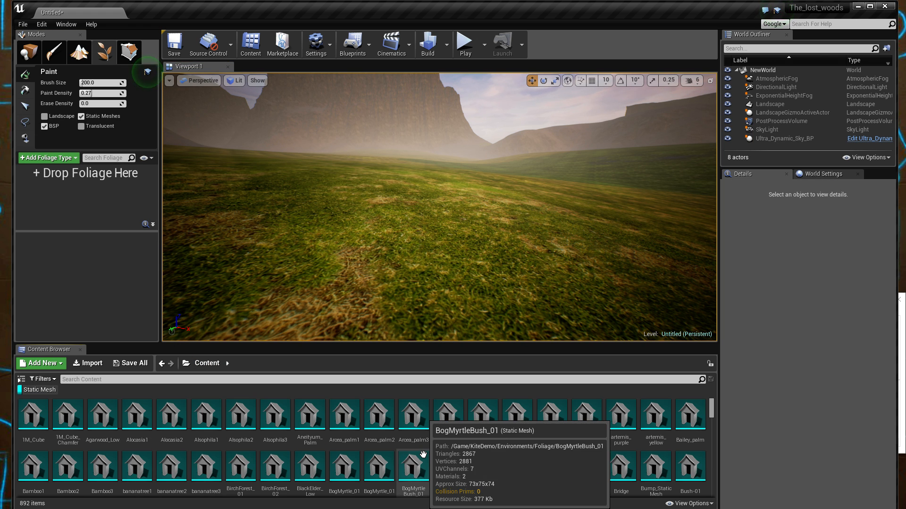
# - Place the BlackElder_Low bush and the Arcea_palm3 and Alsophila2 palms on the grass
pyautogui.click(314, 464)
pyautogui.moveTo(355, 317); pyautogui.dragTo(415, 279)
pyautogui.moveTo(415, 278); pyautogui.dragTo(439, 236, button='right')
pyautogui.moveTo(414, 416); pyautogui.dragTo(632, 226)
pyautogui.moveTo(241, 416); pyautogui.dragTo(194, 254)
# - Examine the placed bush and palms up close to judge how the ambient cubemap lights them
pyautogui.moveTo(194, 254)
pyautogui.mouseDown(button='right')
pyautogui.moveTo(166, 250)
pyautogui.moveTo(179, 262)
pyautogui.mouseUp(button='right')
pyautogui.press('w')
pyautogui.press('s')
pyautogui.moveTo(457, 278); pyautogui.dragTo(371, 279, button='right')
pyautogui.press('w')
pyautogui.press('s')
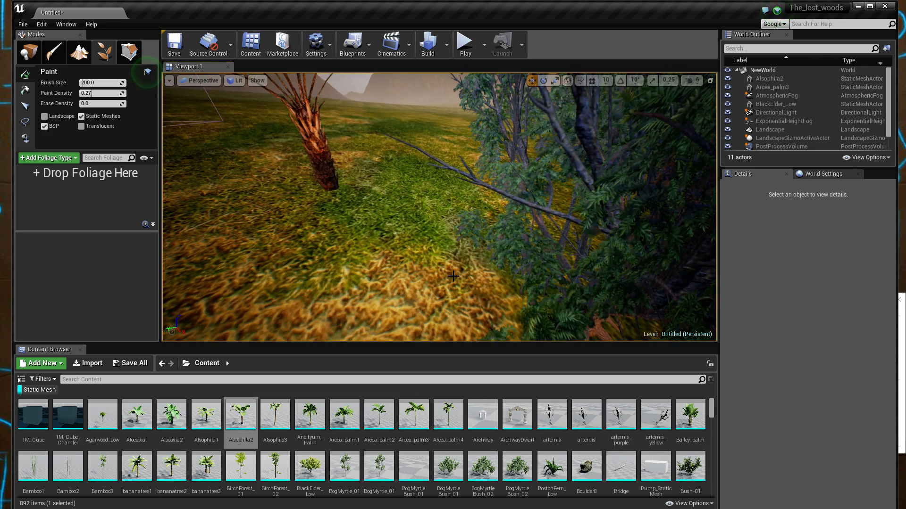
pyautogui.moveTo(453, 277); pyautogui.dragTo(375, 213, button='right')
pyautogui.press('s')
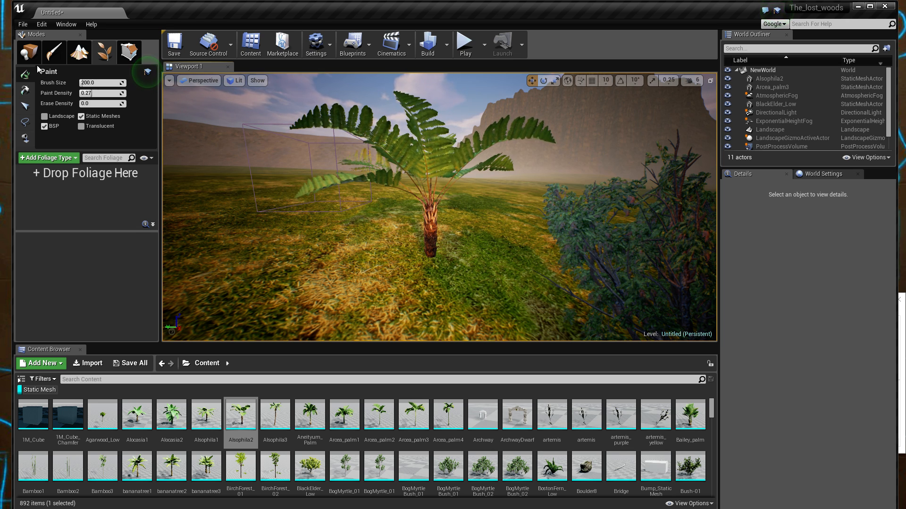
# - Return to Place mode, select the Post Process Volume, disable its Ambient Cubemap Tint, and toggle Intensity off and on to compare the lighting
pyautogui.click(28, 51)
pyautogui.click(781, 146)
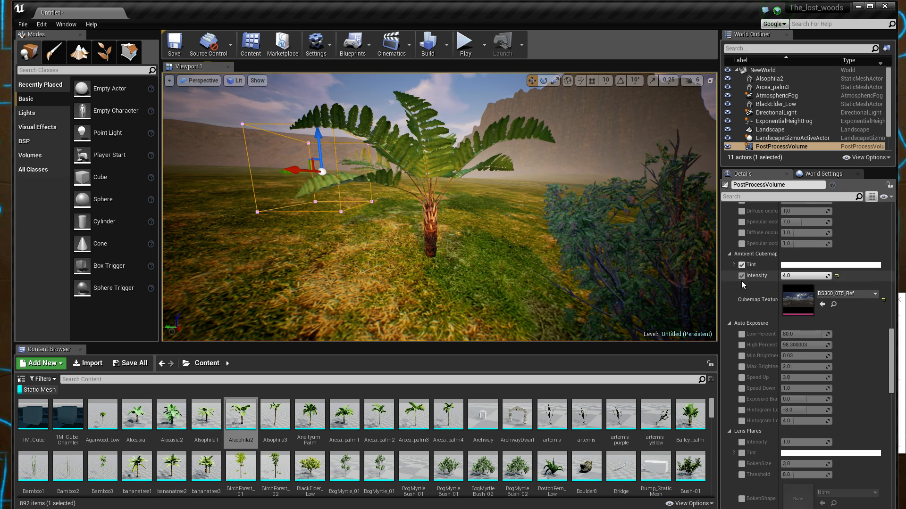
pyautogui.click(741, 276)
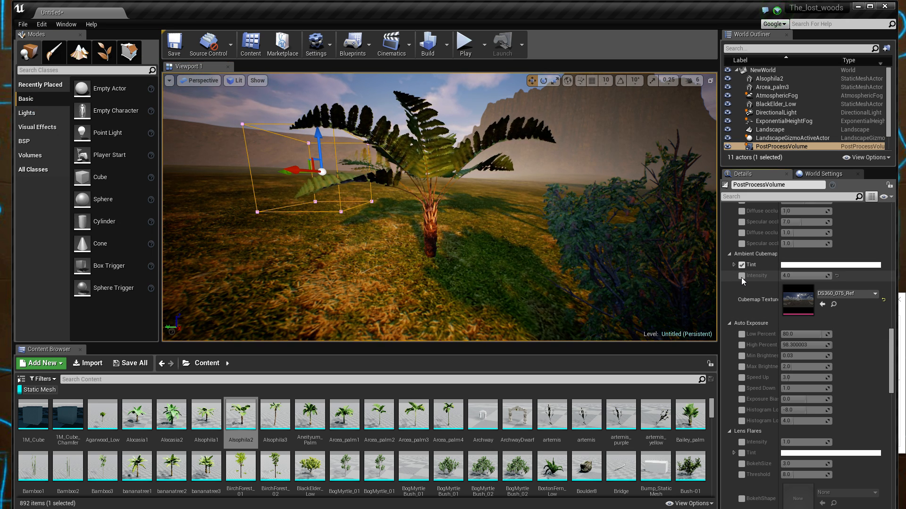
pyautogui.click(741, 265)
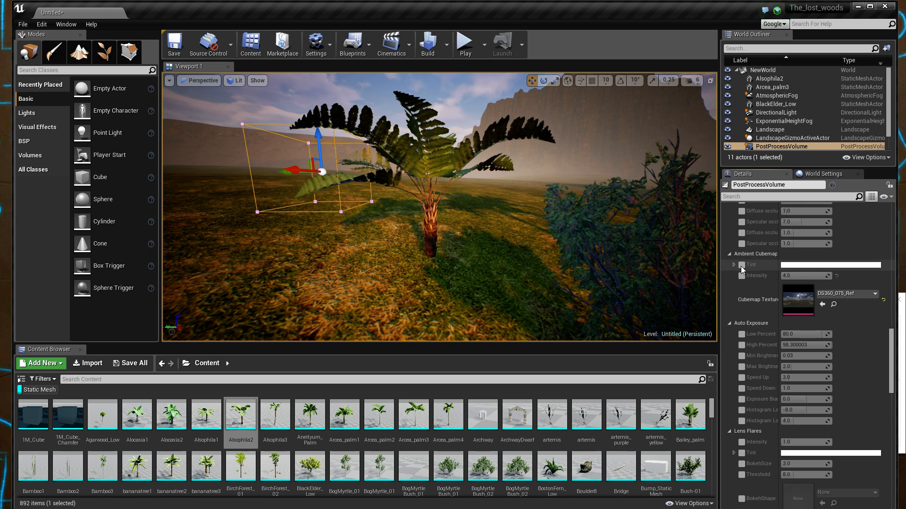
pyautogui.click(741, 275)
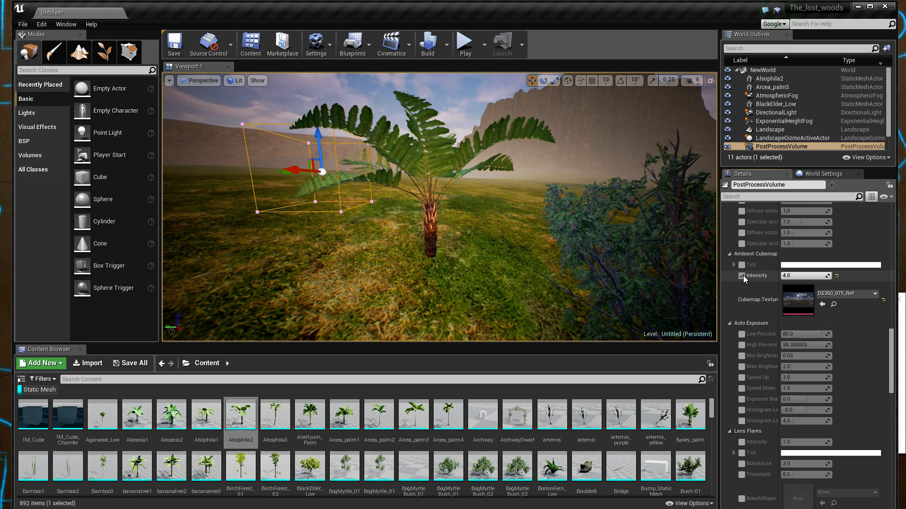
# - Set the Ambient Cubemap Intensity to 0.0, disable its override, and reset the cubemap texture to None
pyautogui.moveTo(805, 276); pyautogui.dragTo(783, 276)
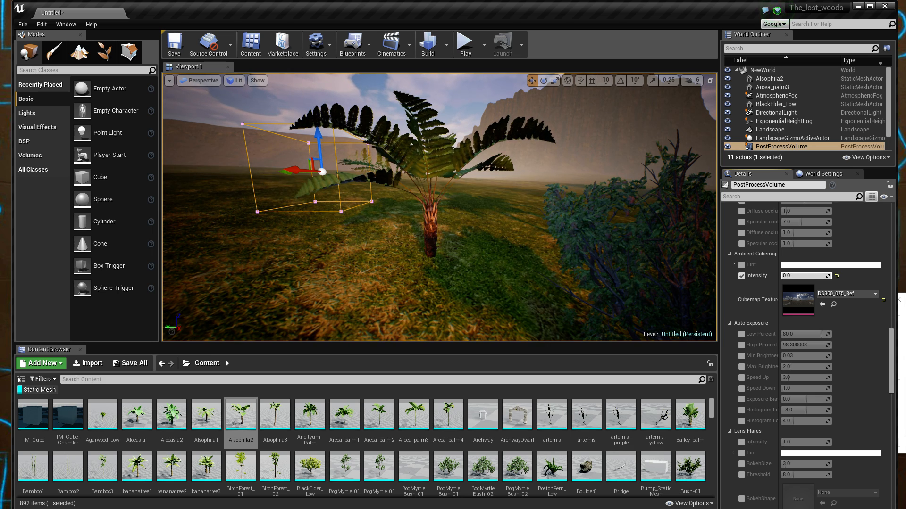
pyautogui.click(741, 276)
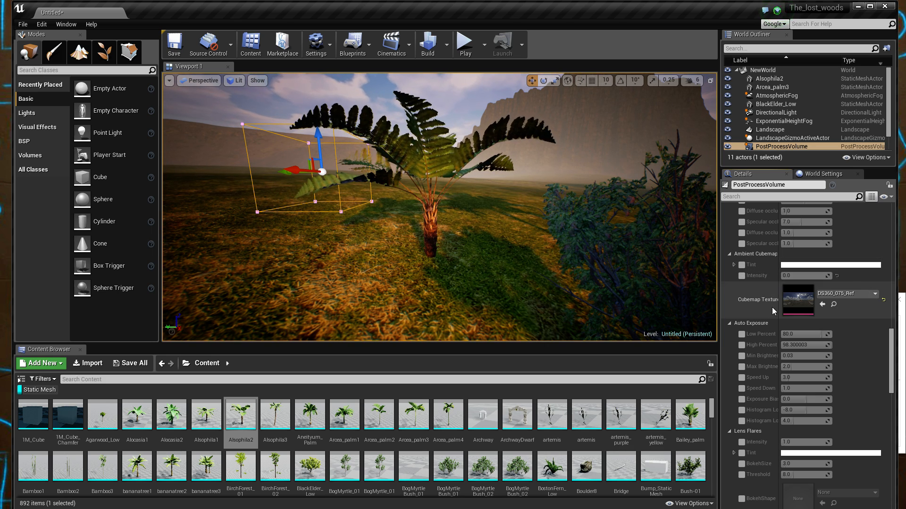
pyautogui.click(883, 300)
# - Enable the Lens Flares overrides for Tint, BokehSize, Threshold and BokehShape on the Post Process Volume, with the view facing the sun
pyautogui.scroll(-3, 755, 359)
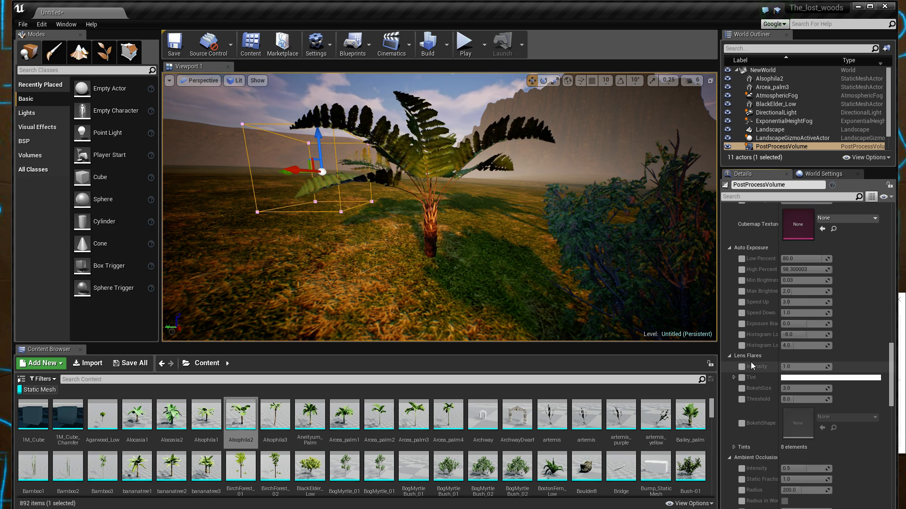
pyautogui.scroll(-3, 751, 362)
pyautogui.scroll(2, 751, 362)
pyautogui.moveTo(646, 292); pyautogui.dragTo(738, 271, button='right')
pyautogui.scroll(-3, 839, 415)
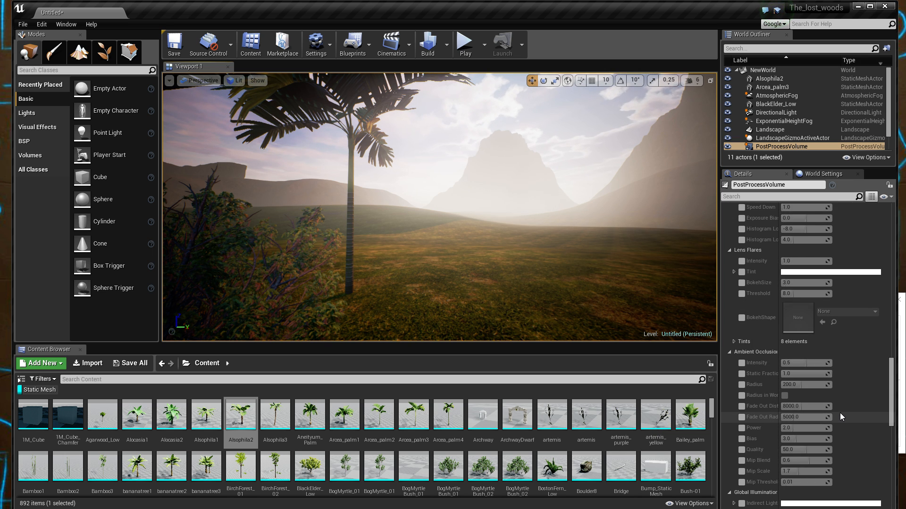
pyautogui.scroll(-1, 840, 413)
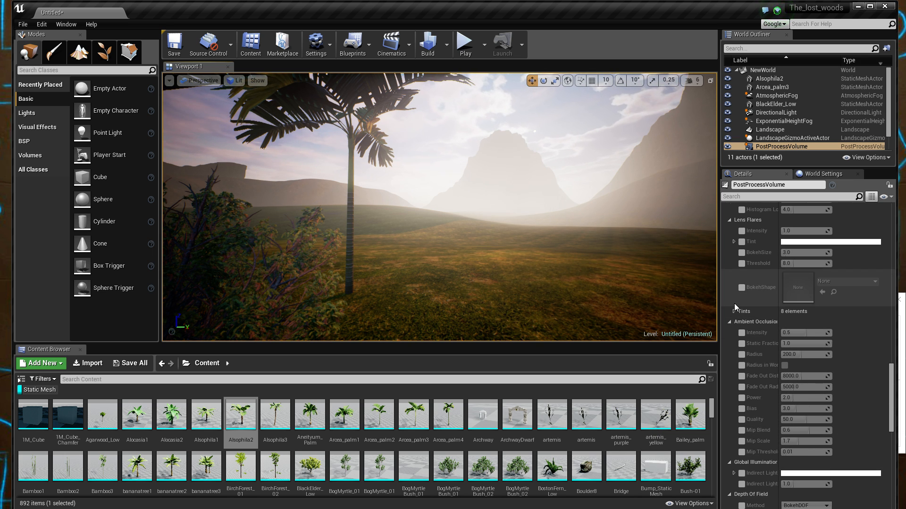
pyautogui.click(742, 231)
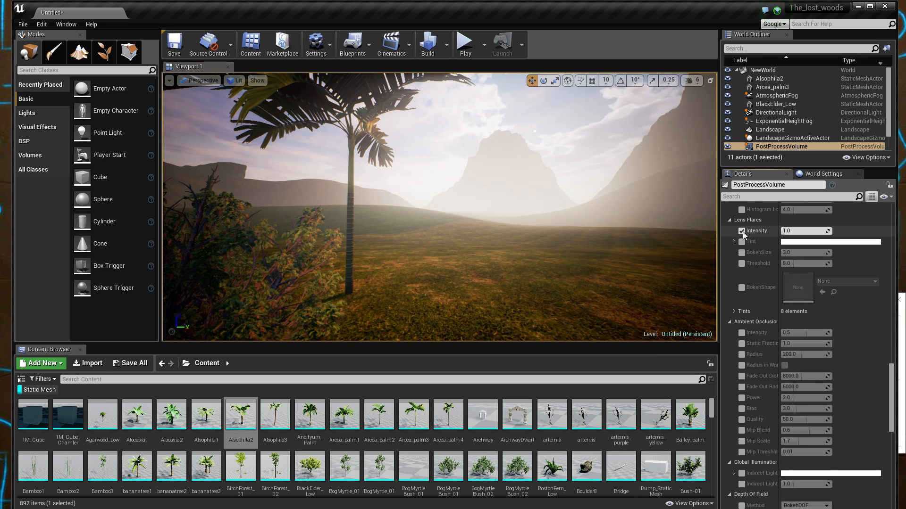
pyautogui.click(742, 231)
pyautogui.click(742, 241)
pyautogui.click(741, 253)
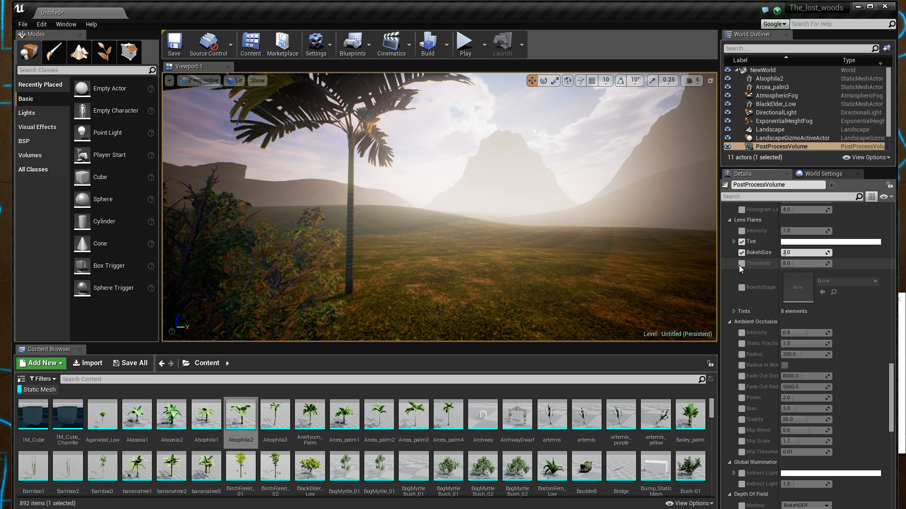
pyautogui.click(741, 288)
# - Assign the AberartionHexFlare texture as the lens flare BokehShape and set the Lens Flares Intensity to 16.0 with its override enabled
pyautogui.click(835, 283)
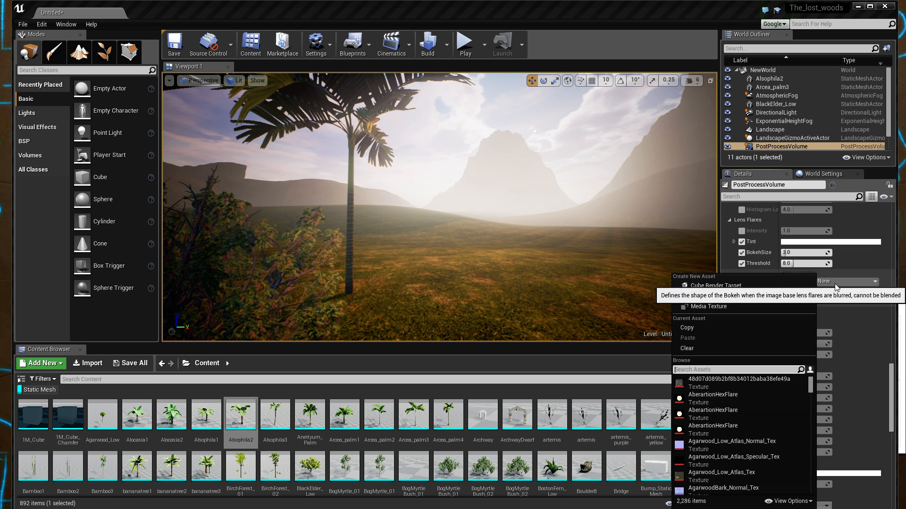
pyautogui.click(732, 394)
pyautogui.moveTo(566, 264)
pyautogui.mouseDown(button='right')
pyautogui.moveTo(566, 188)
pyautogui.moveTo(566, 259)
pyautogui.mouseUp(button='right')
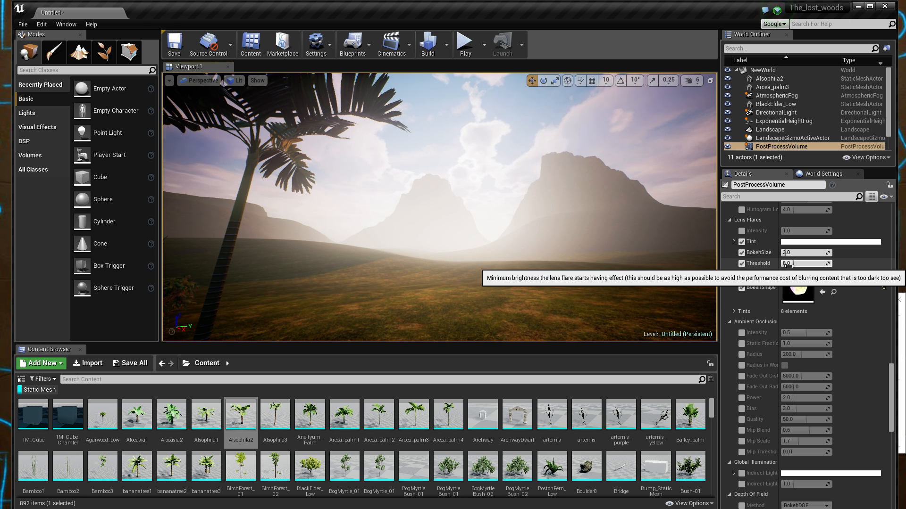
pyautogui.click(789, 265)
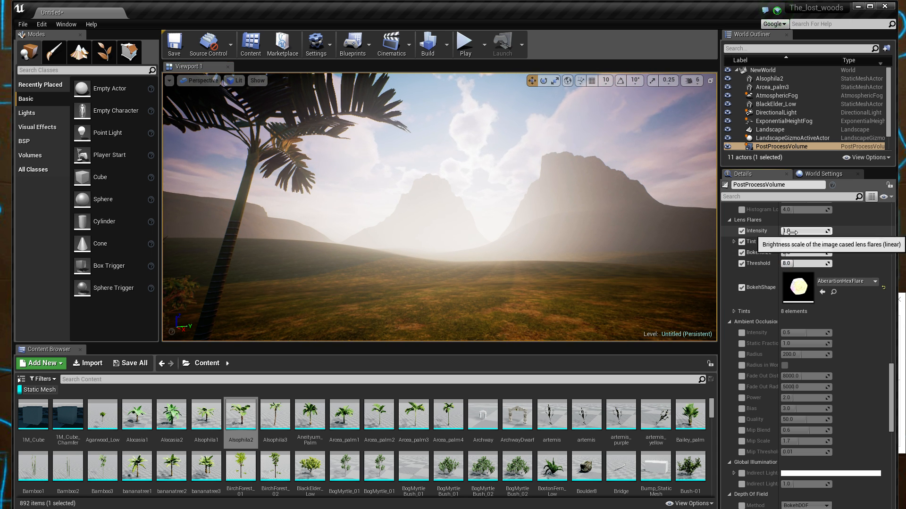
pyautogui.moveTo(785, 231); pyautogui.dragTo(795, 231)
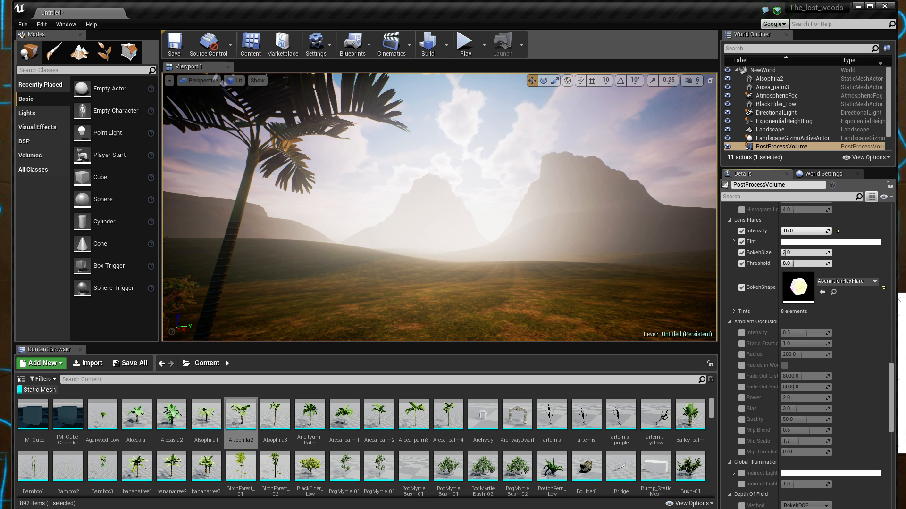
pyautogui.moveTo(439, 207); pyautogui.dragTo(652, 268, button='right')
pyautogui.press('w')
pyautogui.moveTo(346, 244); pyautogui.dragTo(383, 244, button='right')
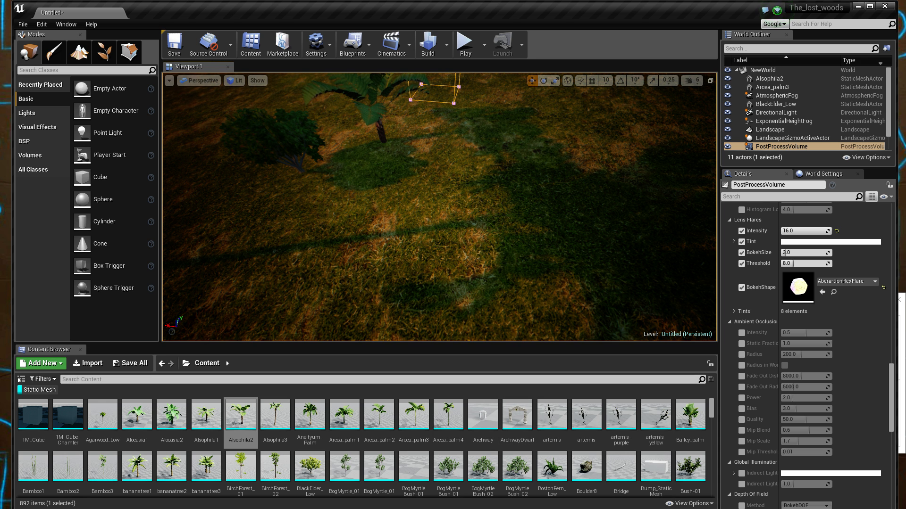
# - Switch to the Epic Games Launcher and add Infinity Blade: Fire Lands from the library to the The_lost_woods project
pyautogui.hotkey('alt', 'Tab')
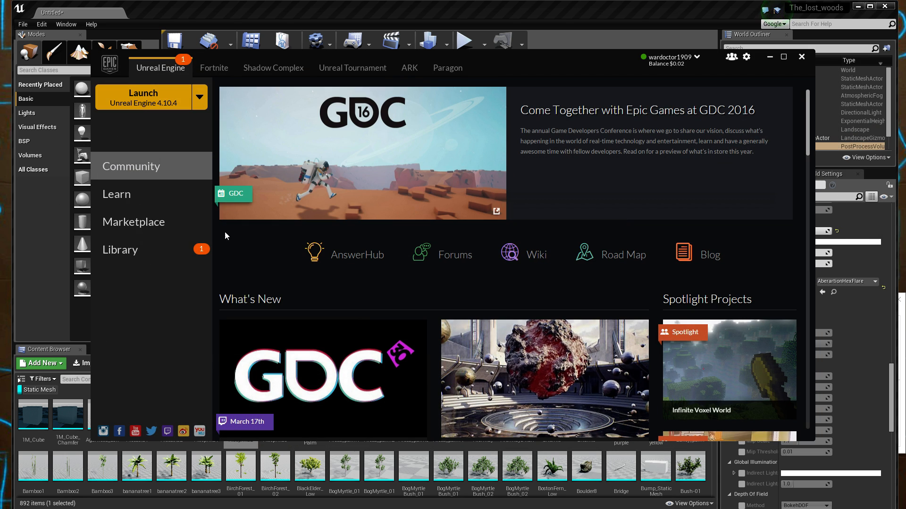
pyautogui.click(170, 253)
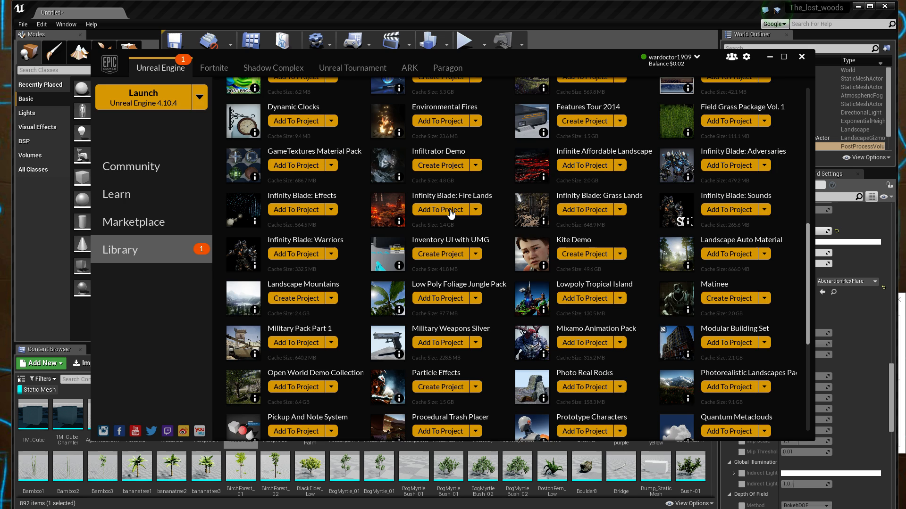
pyautogui.click(440, 212)
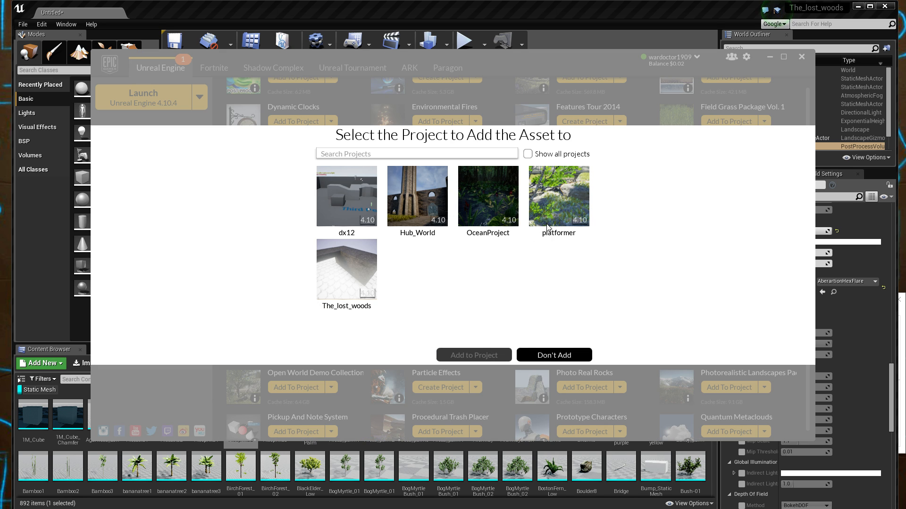
pyautogui.click(356, 281)
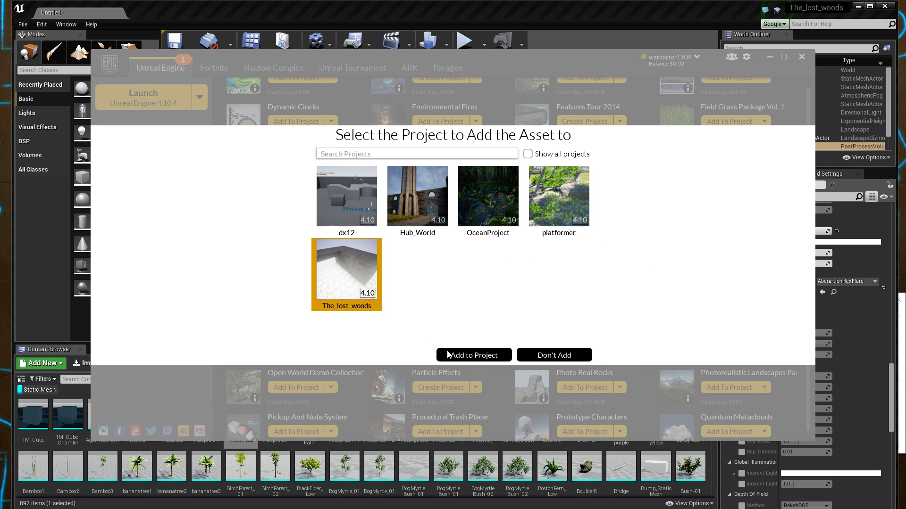
pyautogui.click(473, 357)
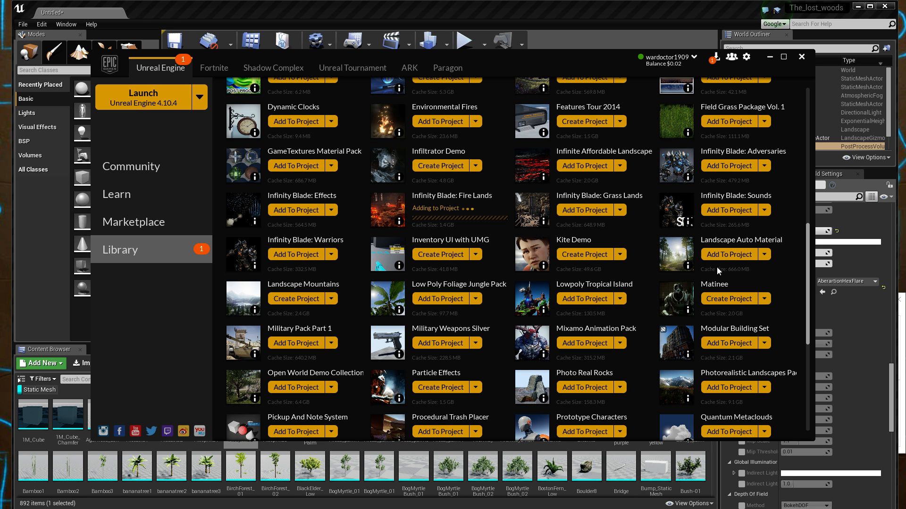
# - Add the Infinity Blade: Grass Lands and Infinity Blade: Effects packs to the The_lost_woods project
pyautogui.click(584, 210)
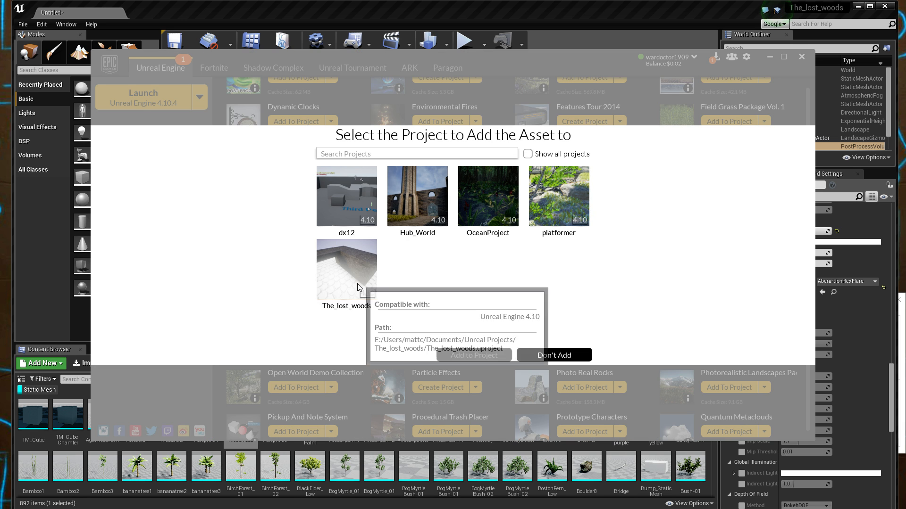
pyautogui.click(363, 292)
pyautogui.click(471, 350)
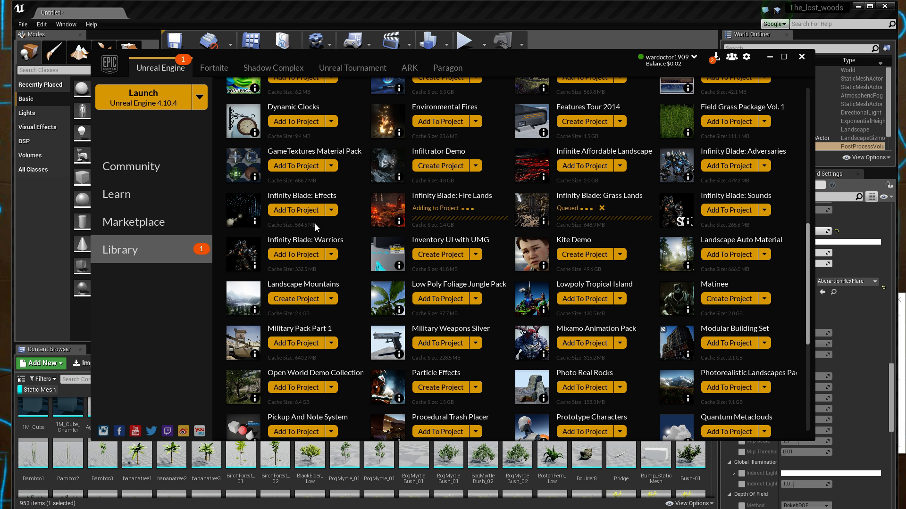
pyautogui.click(295, 218)
pyautogui.click(359, 264)
pyautogui.click(466, 353)
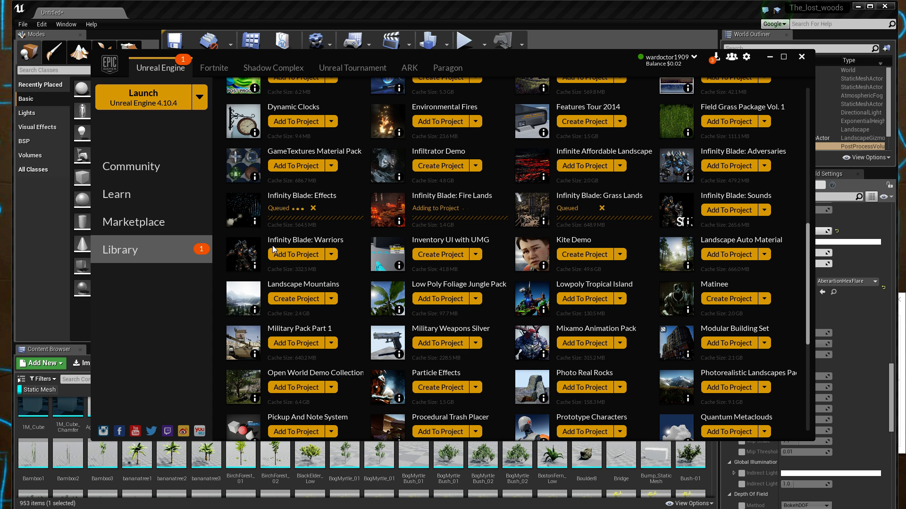
# - Add the Infinity Blade: Warriors and Infinity Blade: Sounds packs to the The_lost_woods project
pyautogui.click(282, 254)
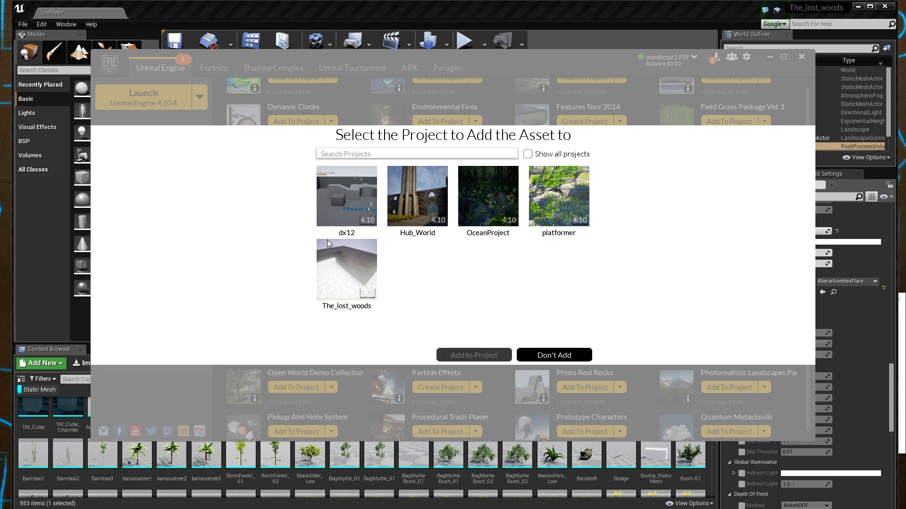
pyautogui.click(346, 271)
pyautogui.click(483, 352)
pyautogui.click(719, 213)
pyautogui.click(361, 281)
pyautogui.click(453, 354)
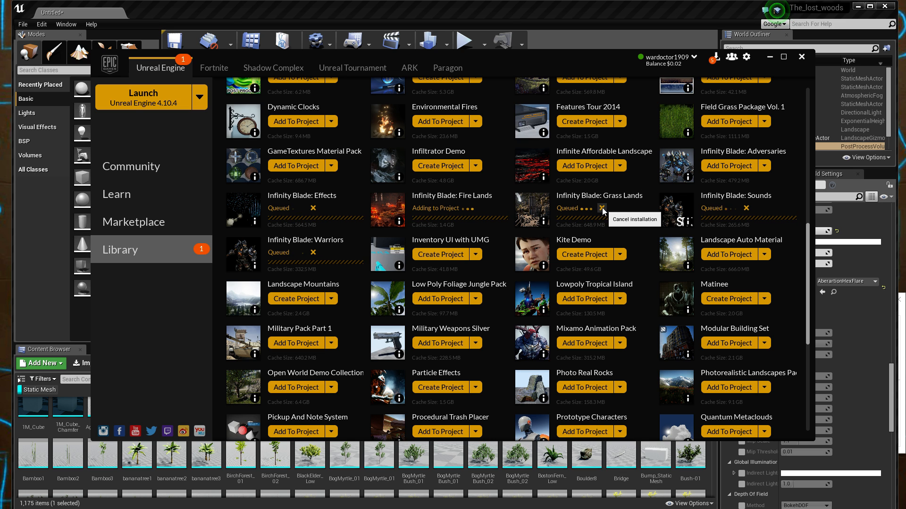
# - Add the Infinite Affordable Landscape pack to the The_lost_woods project and switch back to the Unreal Editor
pyautogui.click(584, 167)
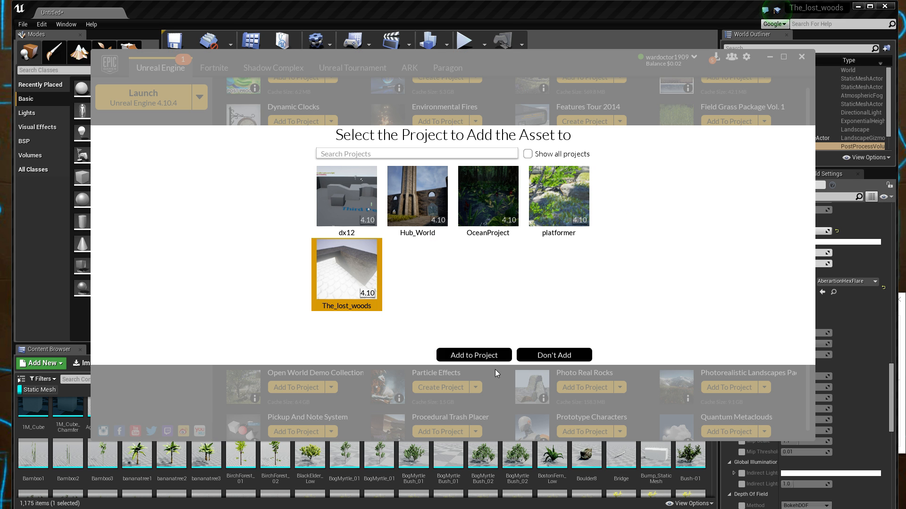
pyautogui.click(483, 358)
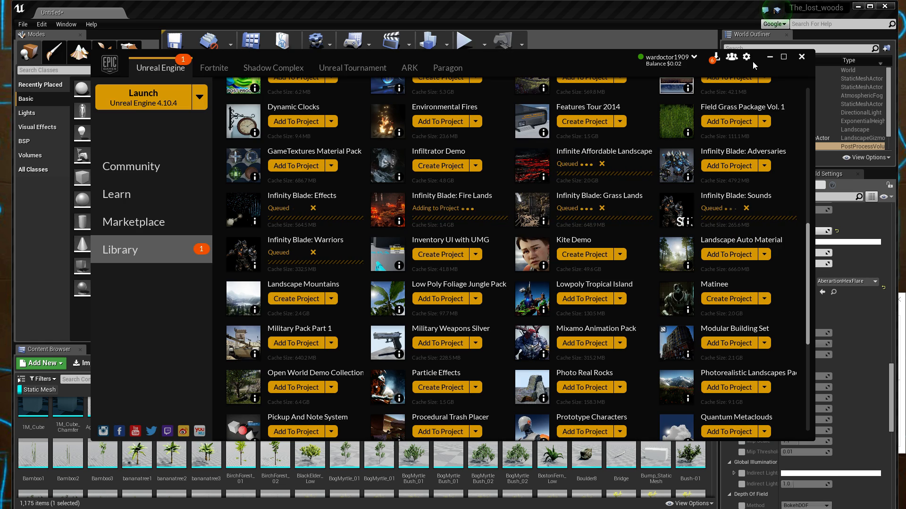
pyautogui.click(556, 16)
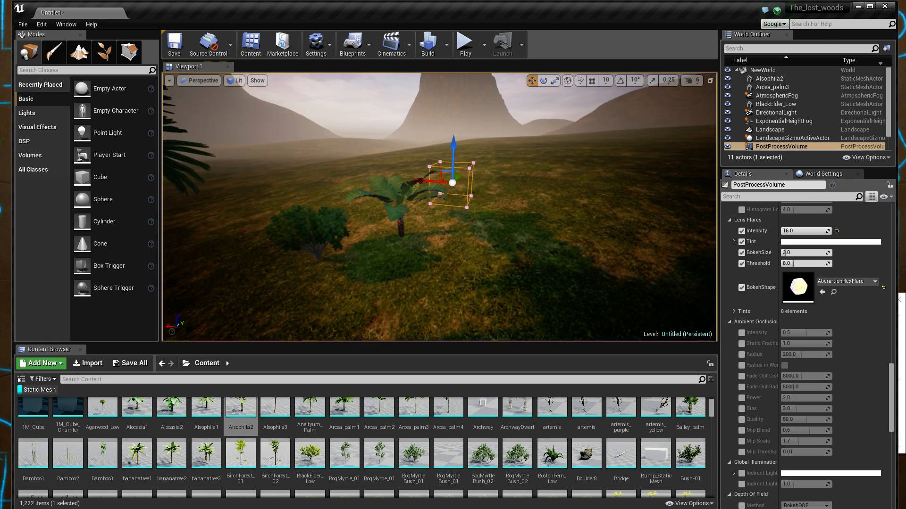
# - Place the ArchwayDwarf static mesh on the grass in front of the palms
pyautogui.moveTo(439, 206); pyautogui.dragTo(264, 188, button='right')
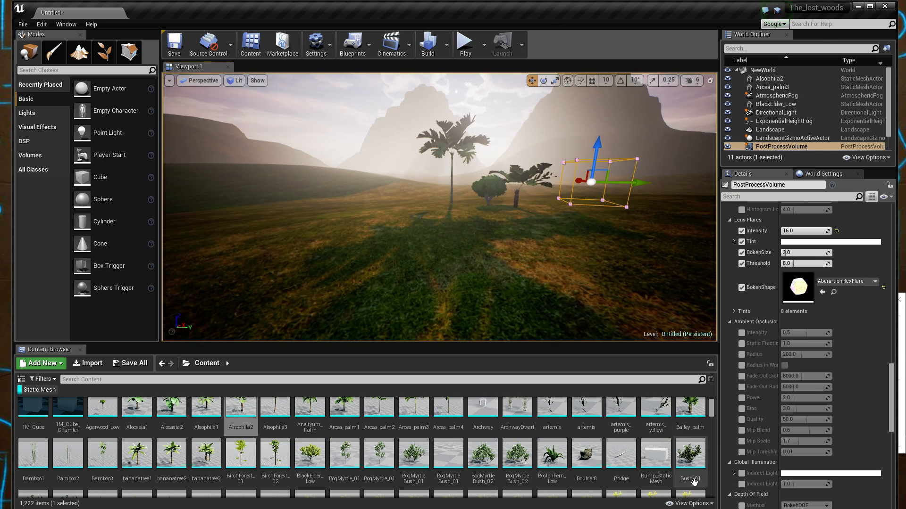
pyautogui.scroll(1, 643, 419)
pyautogui.moveTo(507, 419); pyautogui.dragTo(445, 267)
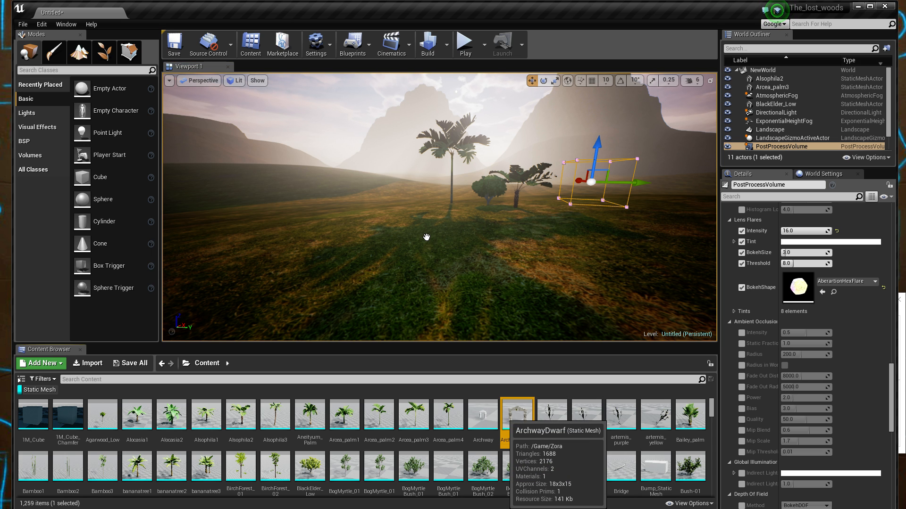
pyautogui.moveTo(426, 237); pyautogui.dragTo(426, 237)
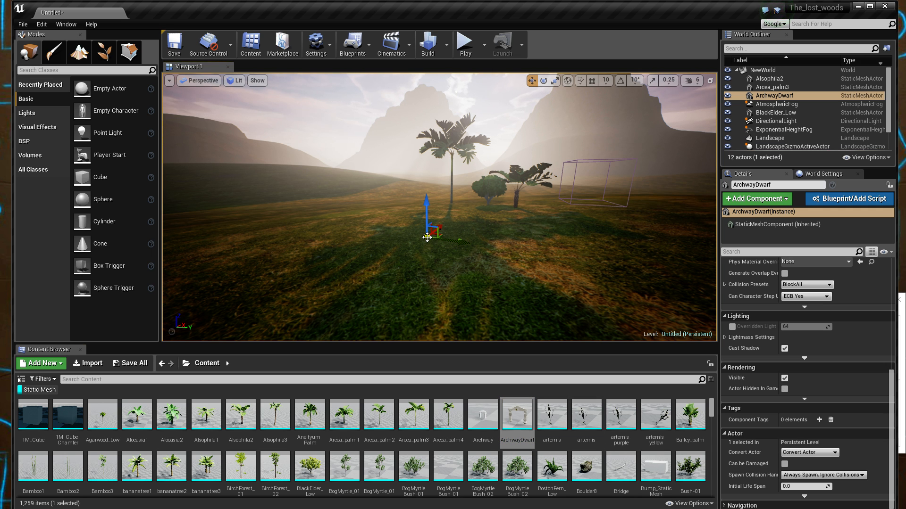
# - Scale the placed archway up uniformly so it stands as a large gateway in the landscape
pyautogui.press('e')
pyautogui.press('r')
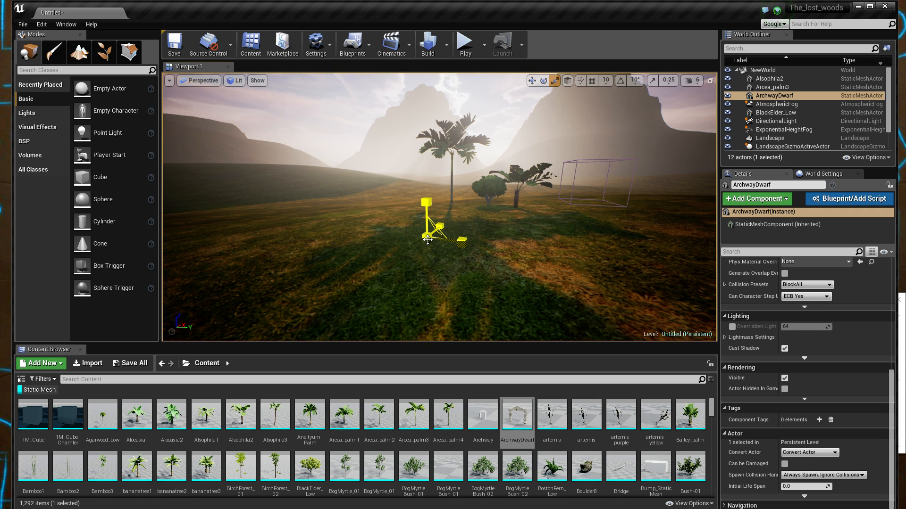
pyautogui.moveTo(427, 237); pyautogui.dragTo(424, 77)
pyautogui.press('d')
pyautogui.moveTo(425, 136); pyautogui.dragTo(578, 97, button='right')
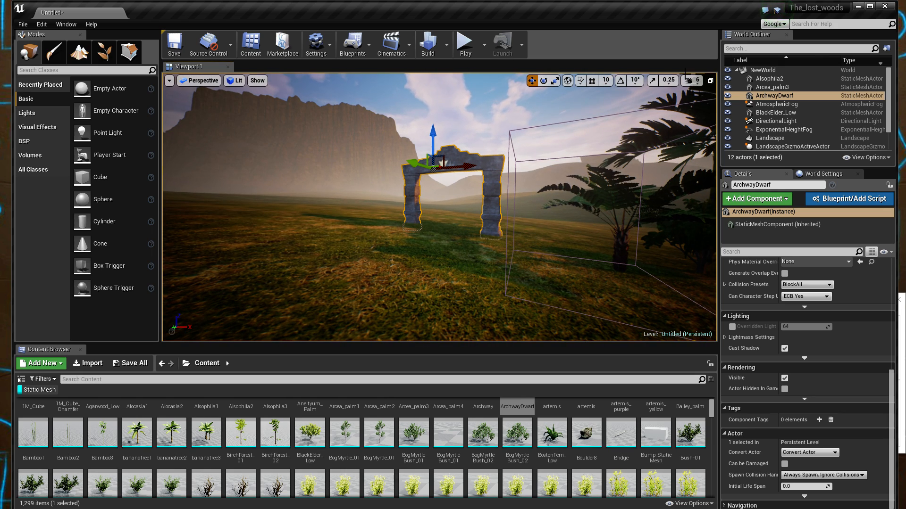
# - Set the viewport camera speed to 4 and move in close to one of the archway's stone pillars
pyautogui.click(692, 81)
pyautogui.click(710, 103)
pyautogui.press('w')
pyautogui.moveTo(627, 136); pyautogui.dragTo(627, 137, button='right')
pyautogui.press('a')
pyautogui.moveTo(449, 176); pyautogui.dragTo(449, 176, button='right')
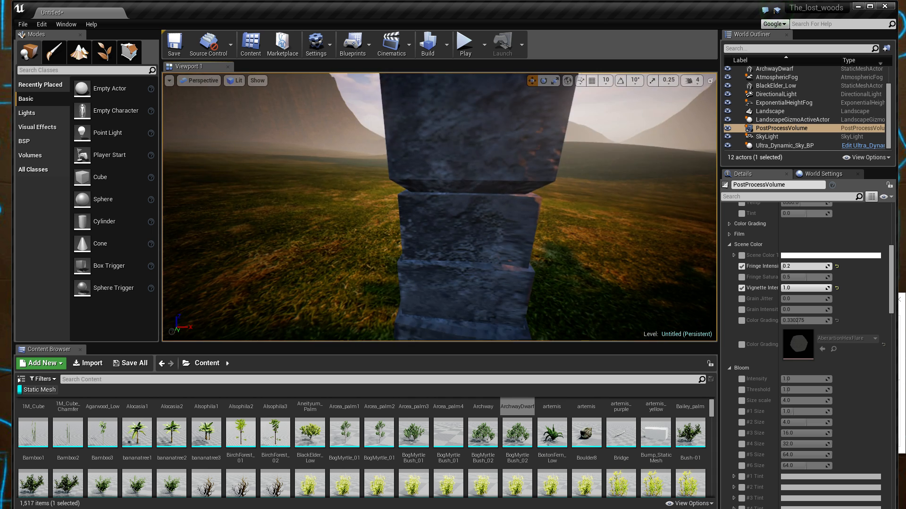
pyautogui.moveTo(418, 239); pyautogui.dragTo(418, 240, button='right')
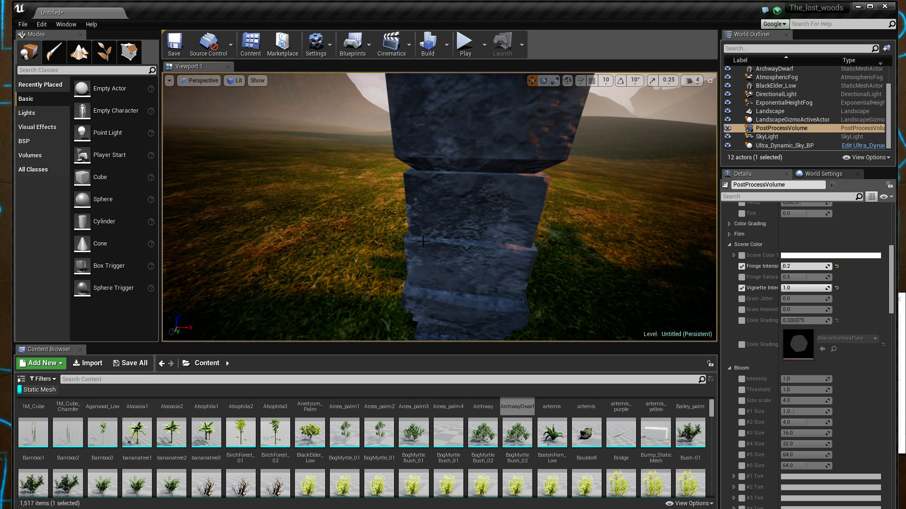
# - Enable the Post Process Volume's Ambient Occlusion overrides for Intensity, Radius, Radius in World Space, Power, Bias and Quality
pyautogui.scroll(-10, 802, 345)
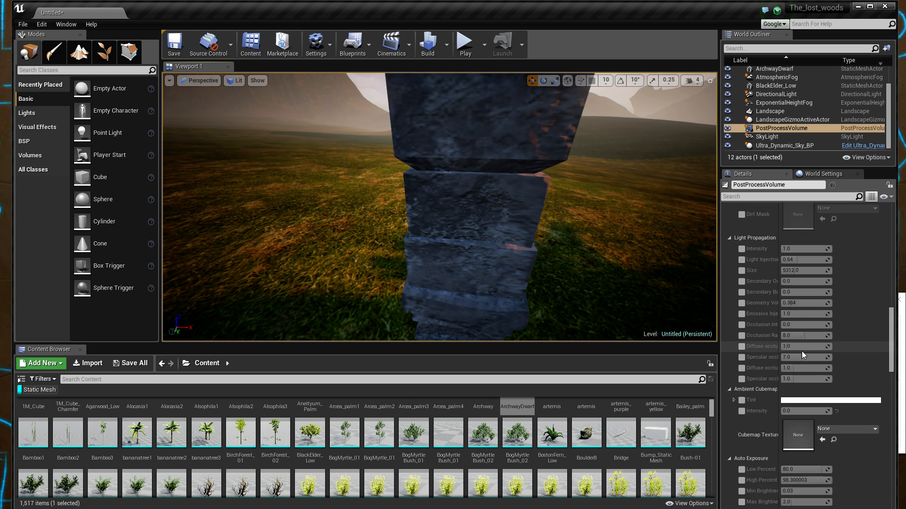
pyautogui.scroll(-14, 802, 351)
pyautogui.scroll(4, 794, 343)
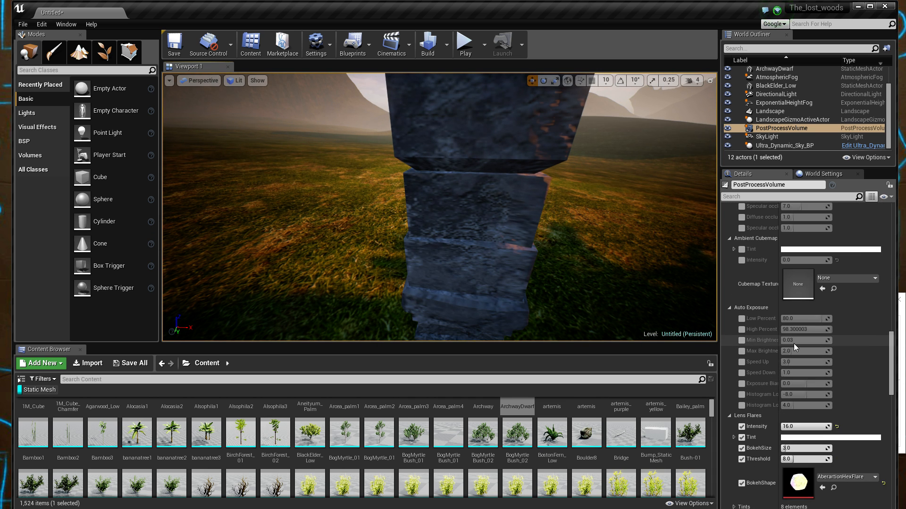
pyautogui.scroll(-10, 793, 343)
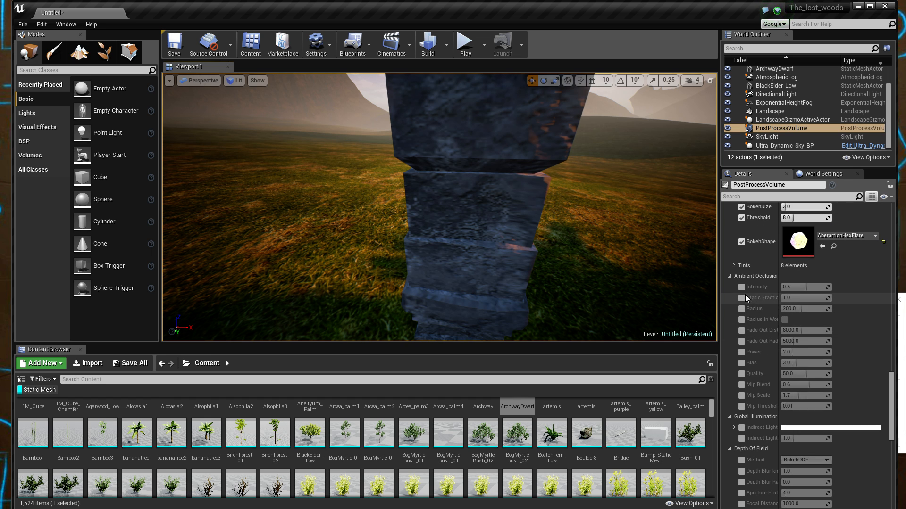
pyautogui.click(741, 287)
pyautogui.click(741, 308)
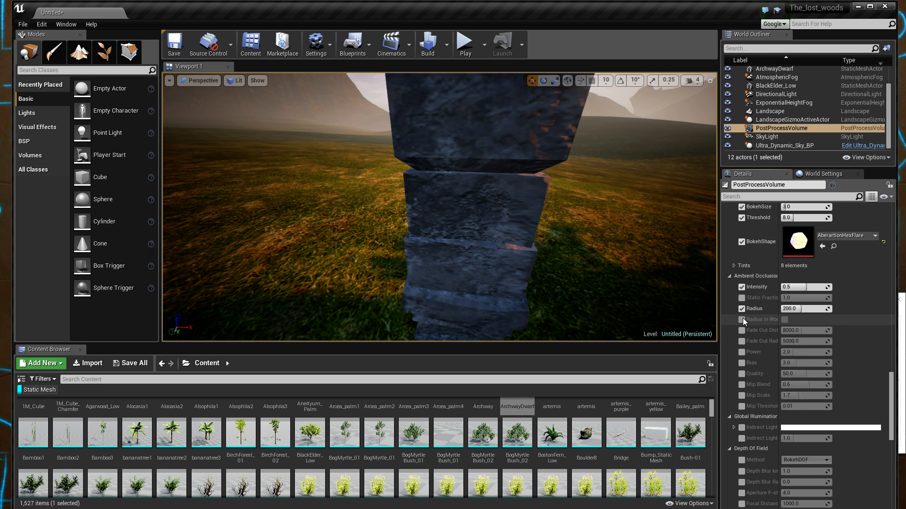
pyautogui.click(742, 319)
pyautogui.click(741, 353)
pyautogui.click(741, 374)
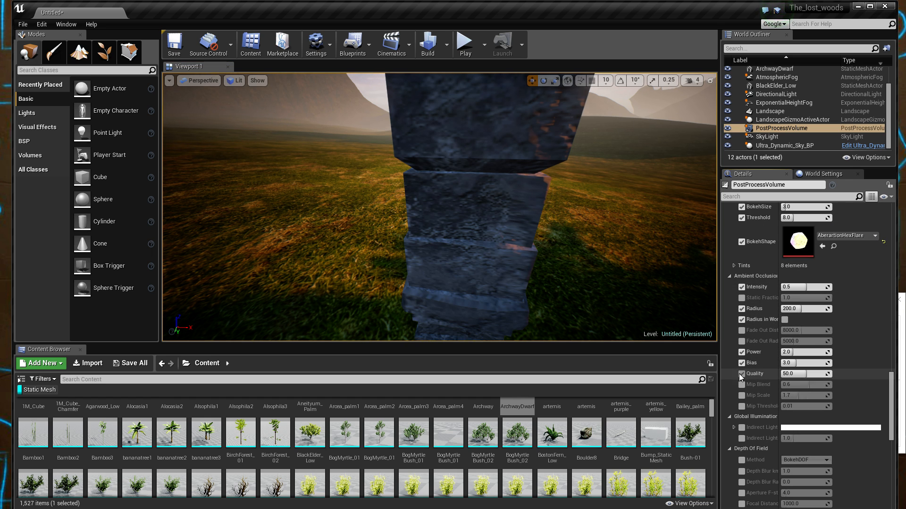
# - Set the Post Process Volume's Ambient Occlusion Intensity to 1.0 and its Radius to about 27.6
pyautogui.moveTo(782, 289)
pyautogui.mouseDown()
pyautogui.moveTo(829, 288)
pyautogui.moveTo(802, 309)
pyautogui.moveTo(783, 309)
pyautogui.mouseUp()
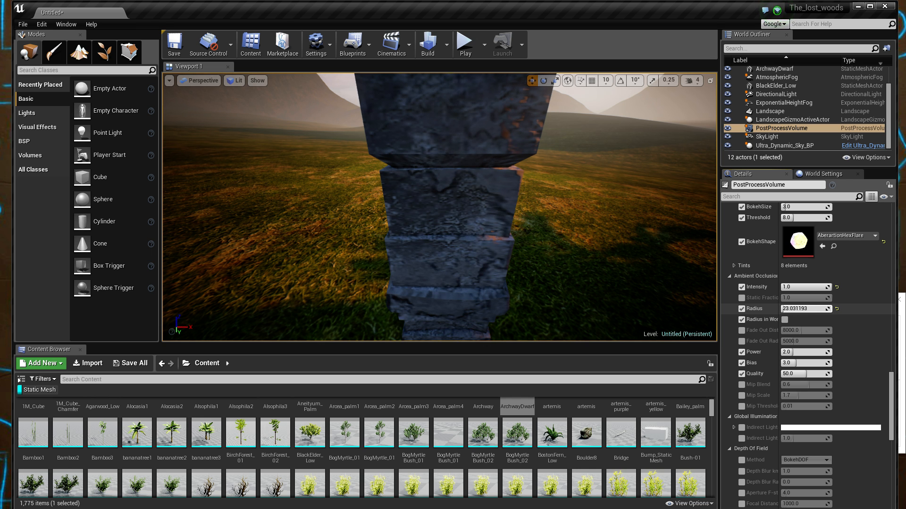
pyautogui.moveTo(542, 226); pyautogui.dragTo(497, 265, button='right')
pyautogui.press('w')
# - Set the Ambient Occlusion Quality to 100 and Bias to 0, and check the shading on the archway pillars
pyautogui.moveTo(801, 375); pyautogui.dragTo(831, 374)
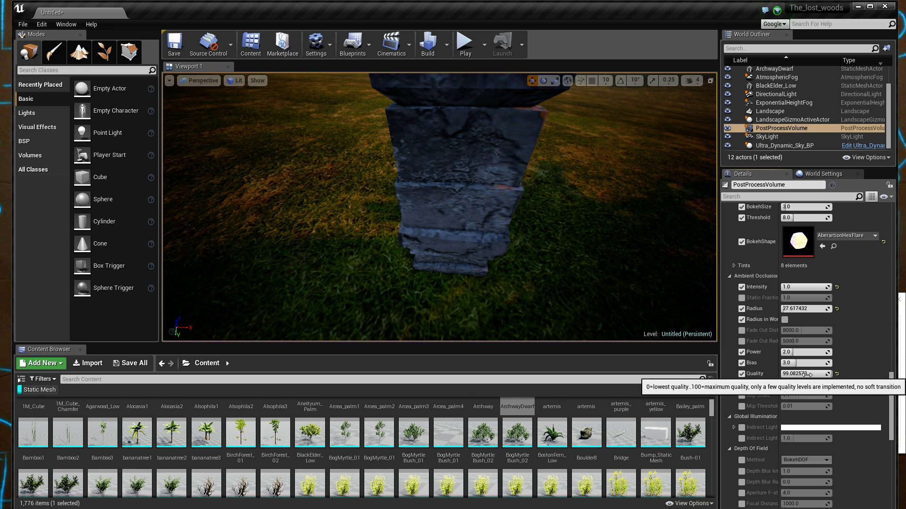
pyautogui.moveTo(805, 374); pyautogui.dragTo(816, 374)
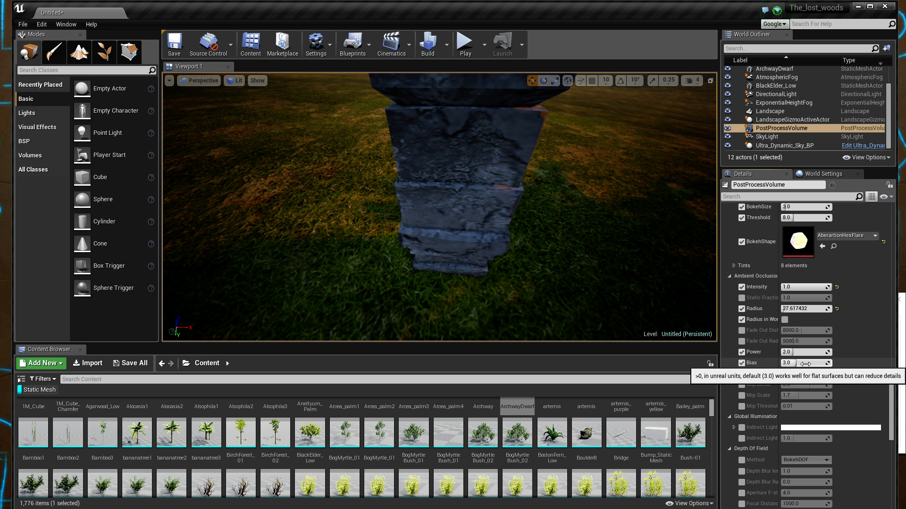
pyautogui.moveTo(810, 363); pyautogui.dragTo(780, 362)
pyautogui.moveTo(438, 207); pyautogui.dragTo(482, 191, button='right')
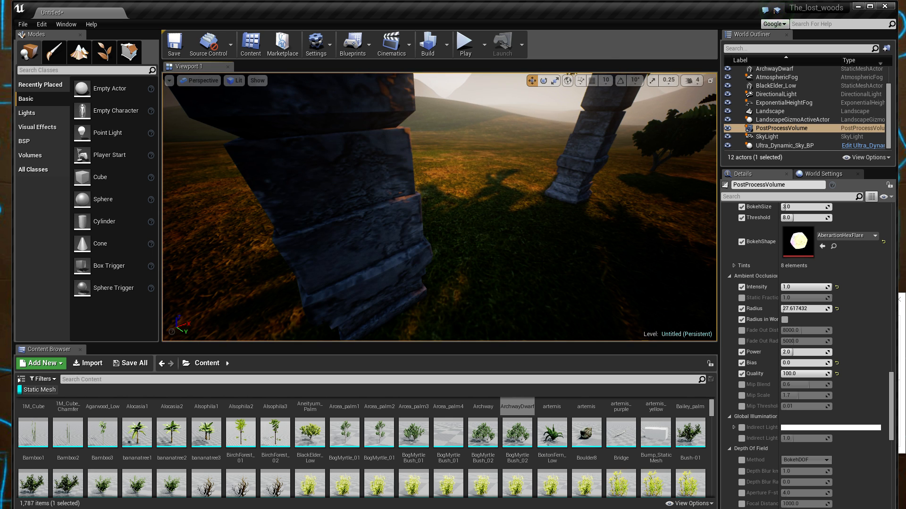
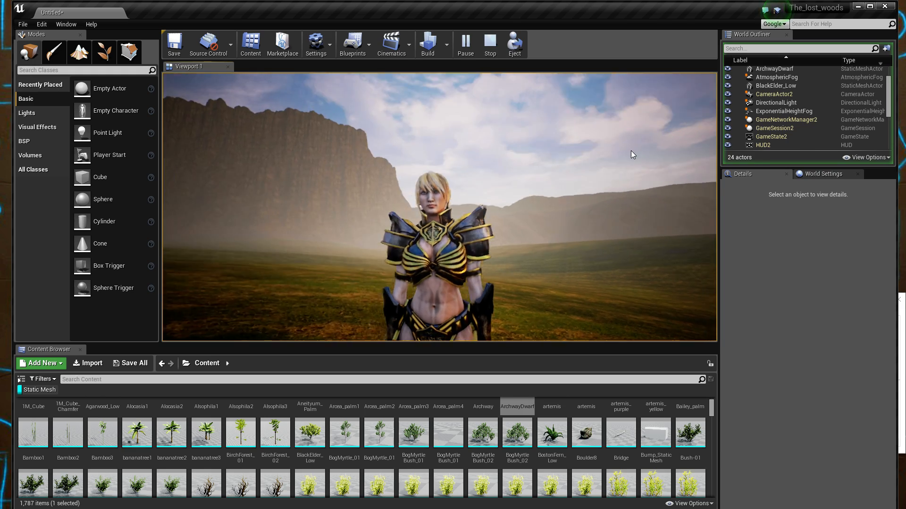
# - Stop the play session and search the static meshes for "maria", clearing the search term when done
pyautogui.press('Escape')
pyautogui.moveTo(440, 208); pyautogui.dragTo(359, 206, button='right')
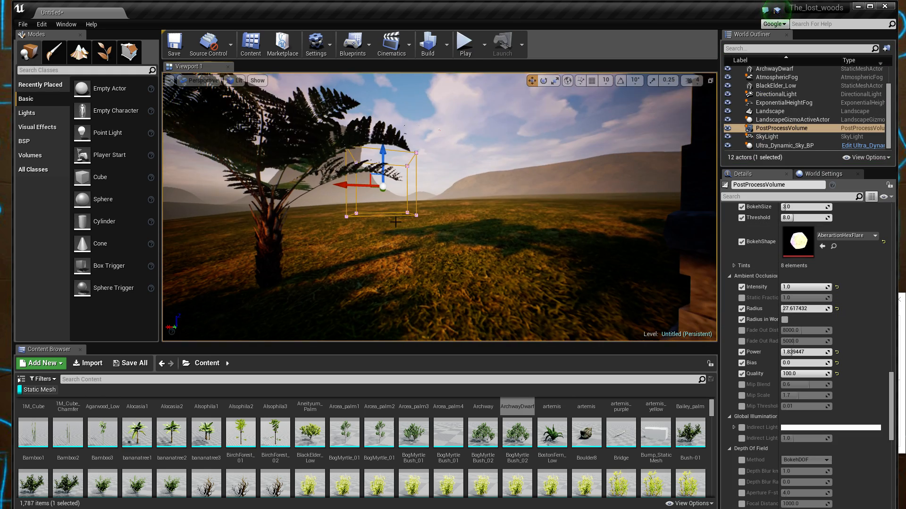
pyautogui.scroll(-10, 597, 421)
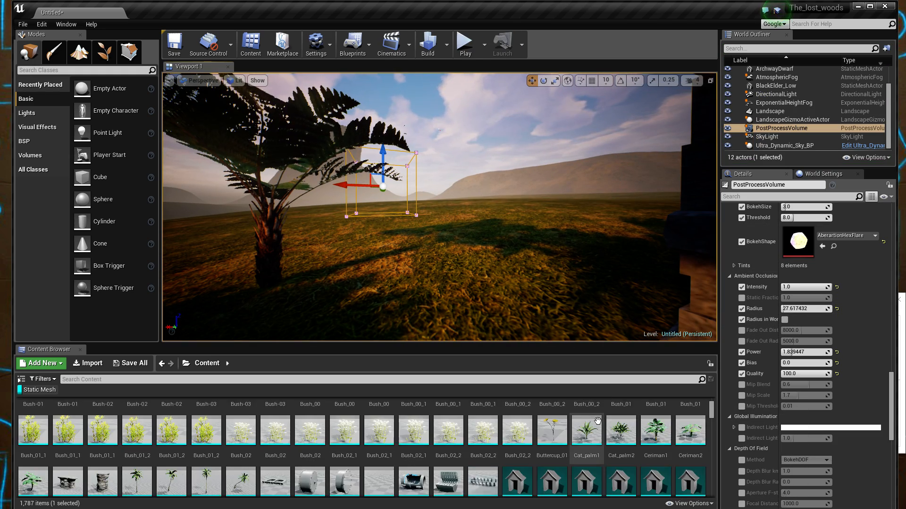
pyautogui.scroll(-5, 598, 421)
pyautogui.click(364, 380)
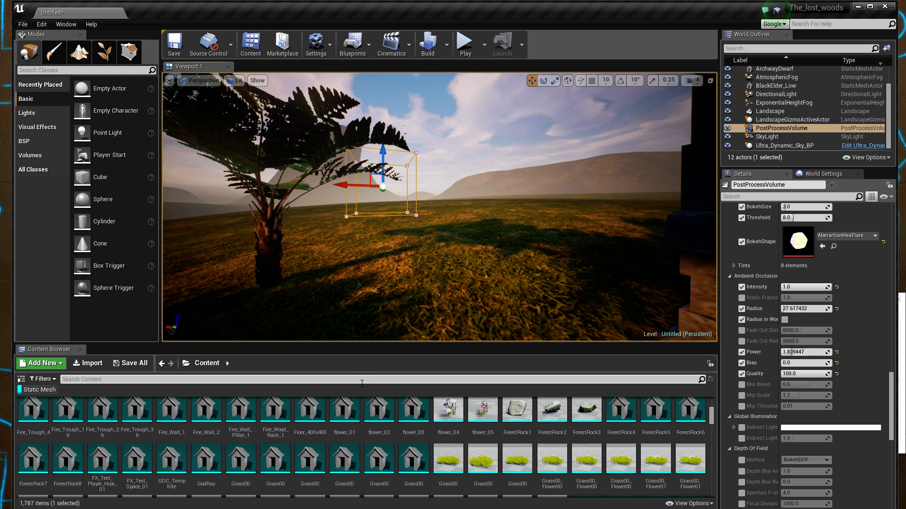
pyautogui.write('maria')
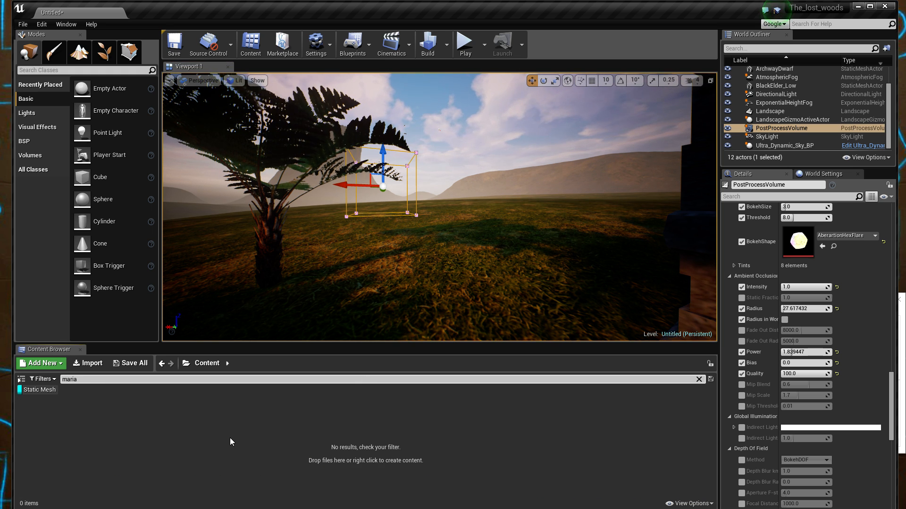
pyautogui.press('BackSpace')
pyautogui.press('BackSpace')
pyautogui.press('BackSpace')
pyautogui.press('BackSpace')
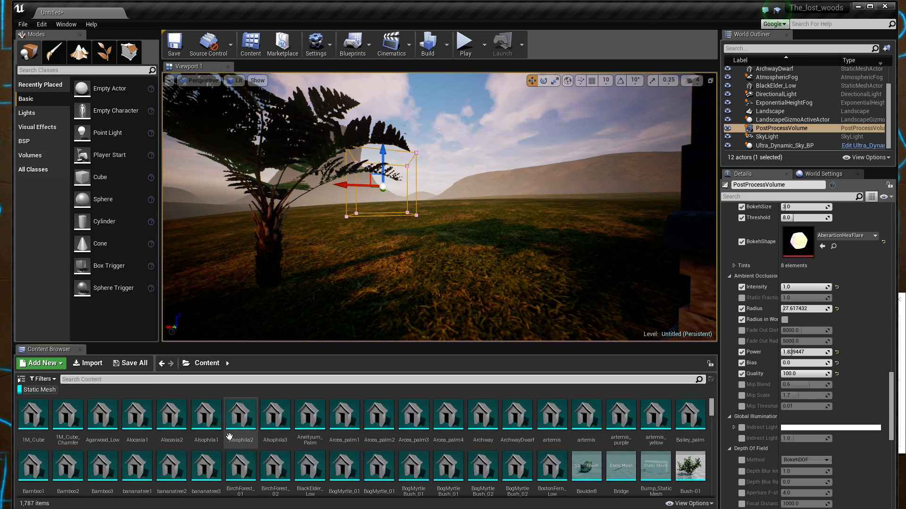
# - Remove the Static Mesh filter and place the Mixamo_Maria character from MixamoAnimPack on the grass near the palm
pyautogui.click(40, 391)
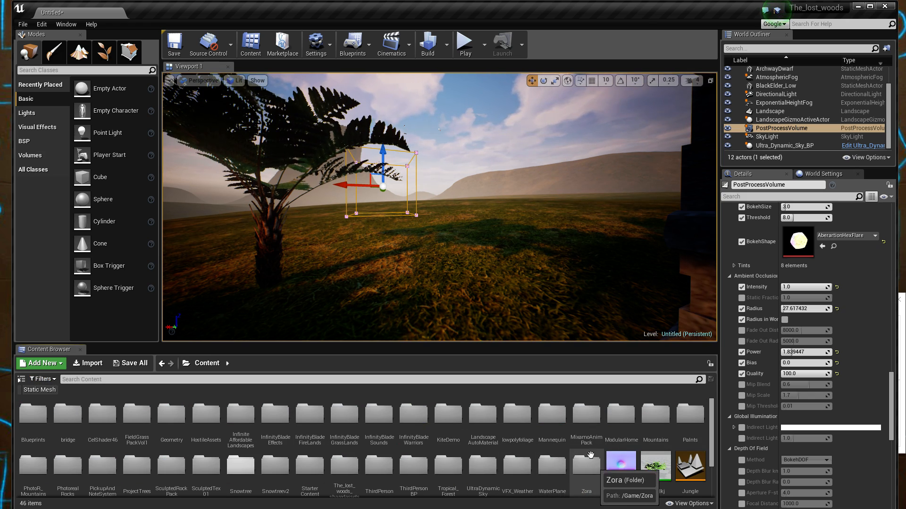
pyautogui.doubleClick(586, 415)
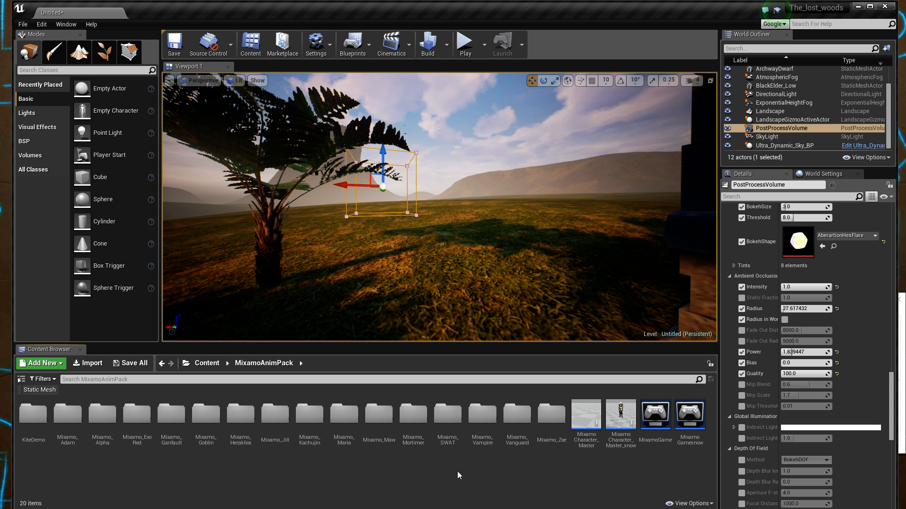
pyautogui.doubleClick(344, 415)
pyautogui.moveTo(137, 416); pyautogui.dragTo(466, 290)
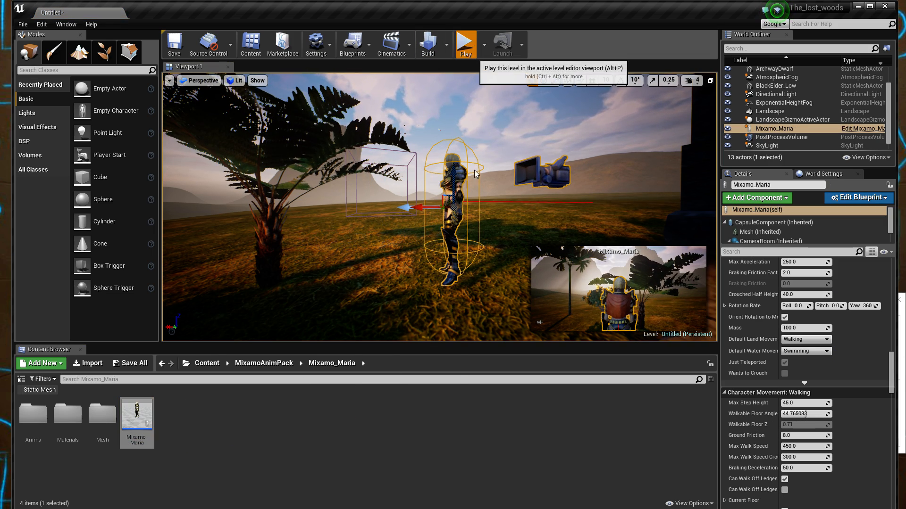
# - Play the level to see the placed character in game, walk forward briefly and stop the session
pyautogui.click(468, 42)
pyautogui.press('w')
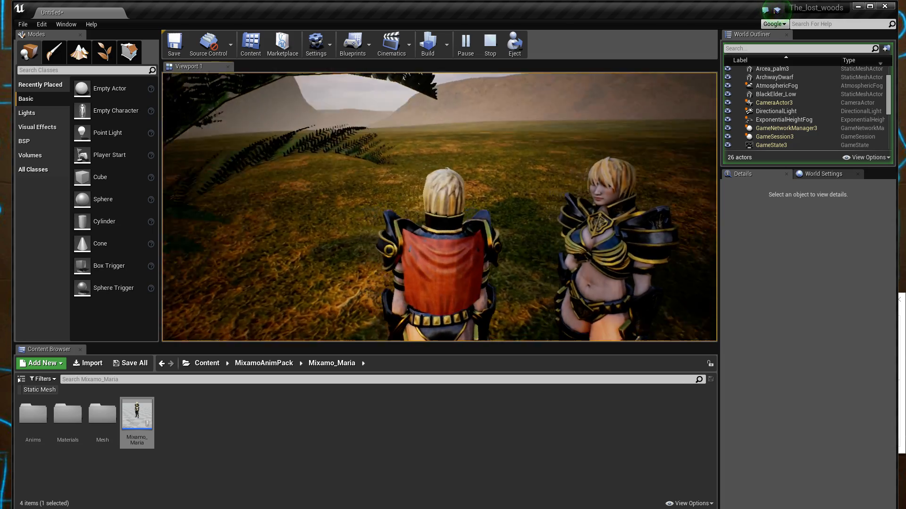
pyautogui.press('Escape')
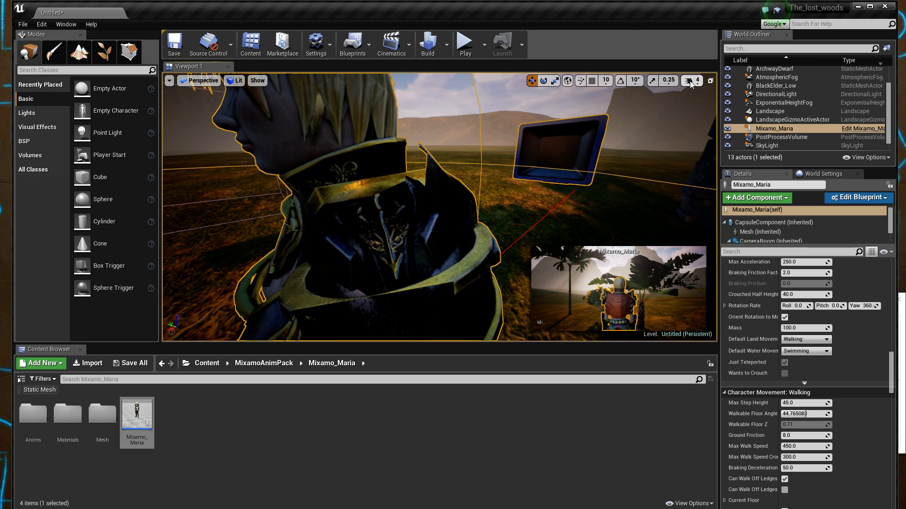
# - Set the viewport camera speed to 1 and frame the placed character's face from the front
pyautogui.click(689, 80)
pyautogui.moveTo(538, 189); pyautogui.dragTo(646, 186, button='right')
pyautogui.press('w')
pyautogui.press('s')
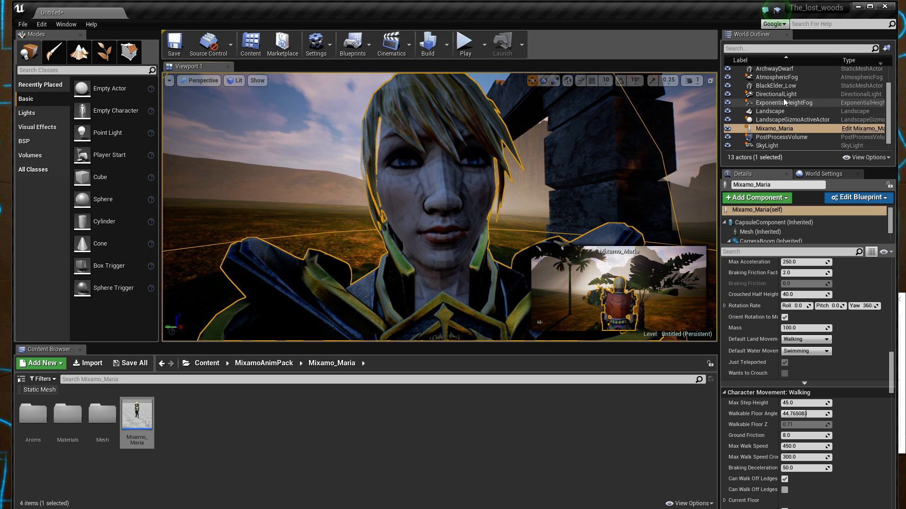
# - Select the PostProcessVolume and raise its Ambient Occlusion Bias to about 2.94
pyautogui.click(802, 137)
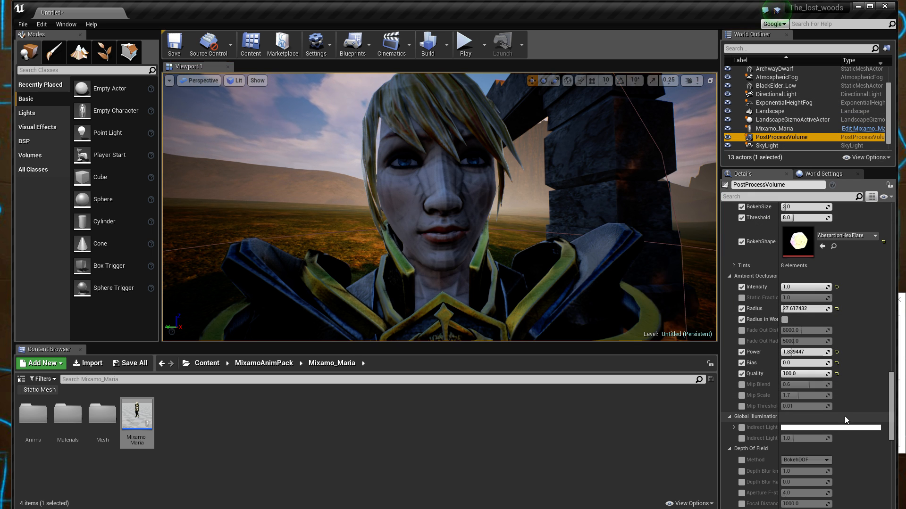
pyautogui.click(798, 363)
pyautogui.moveTo(799, 363); pyautogui.dragTo(833, 363)
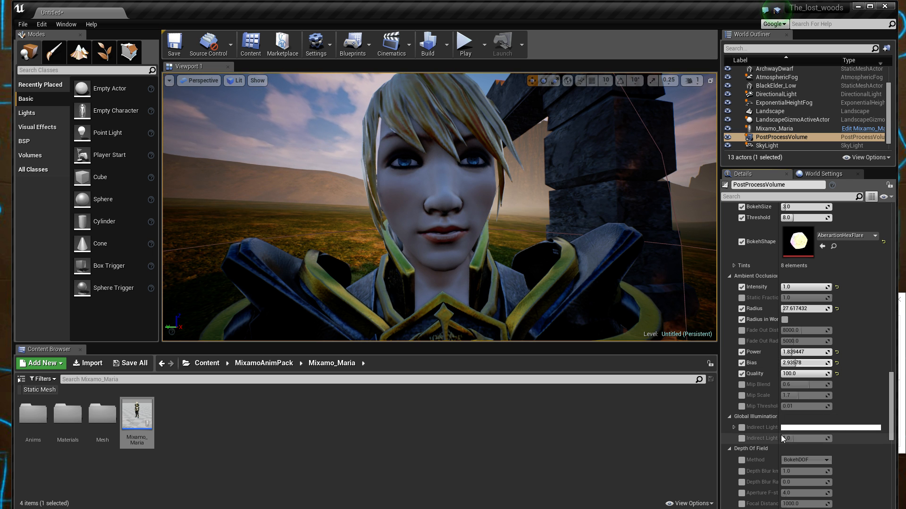
# - Examine the character's shading from several angles and set the Ambient Occlusion Power to about 2.49
pyautogui.moveTo(476, 255); pyautogui.dragTo(377, 288, button='right')
pyautogui.press('s')
pyautogui.press('w')
pyautogui.scroll(4, 523, 279)
pyautogui.press('s')
pyautogui.moveTo(319, 250); pyautogui.dragTo(613, 280, button='right')
pyautogui.press('w')
pyautogui.moveTo(791, 352); pyautogui.dragTo(796, 352)
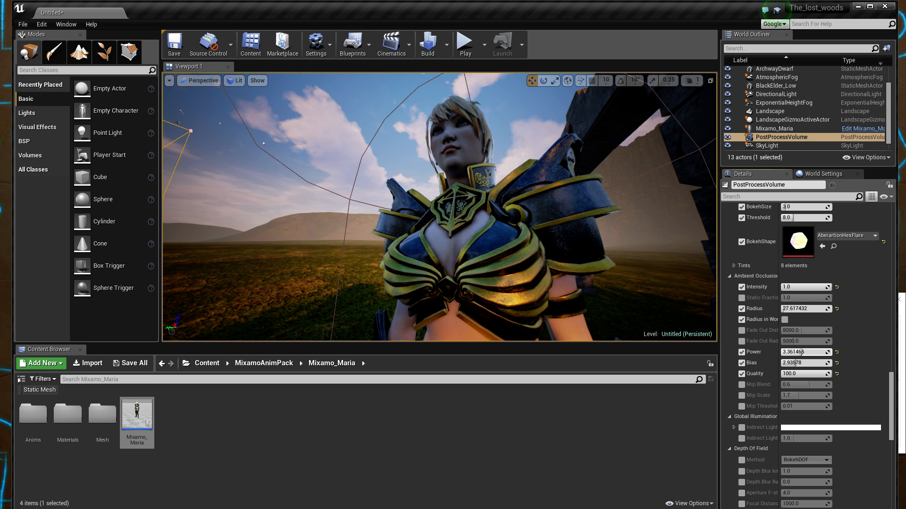
# - Inspect the character from front and back, and lower the Ambient Occlusion Power to about 0.82
pyautogui.moveTo(489, 248); pyautogui.dragTo(466, 242, button='right')
pyautogui.press('w')
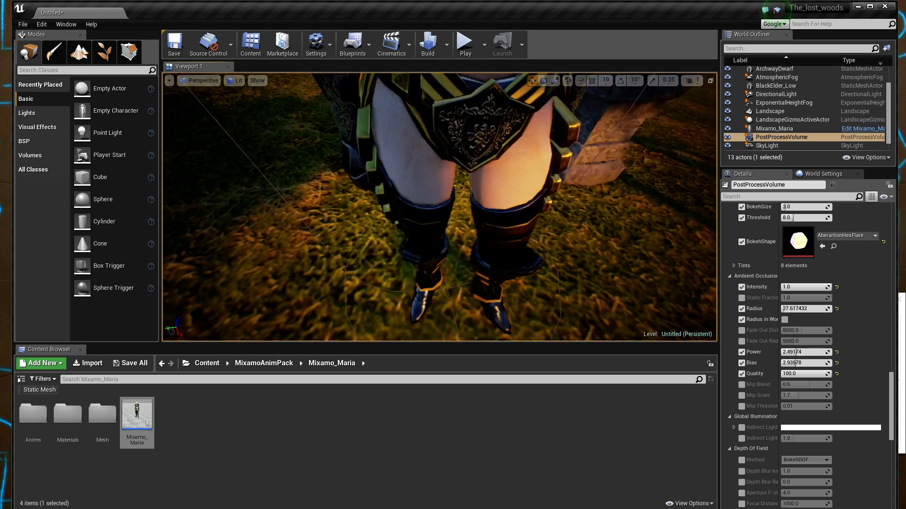
pyautogui.moveTo(478, 236); pyautogui.dragTo(478, 222, button='right')
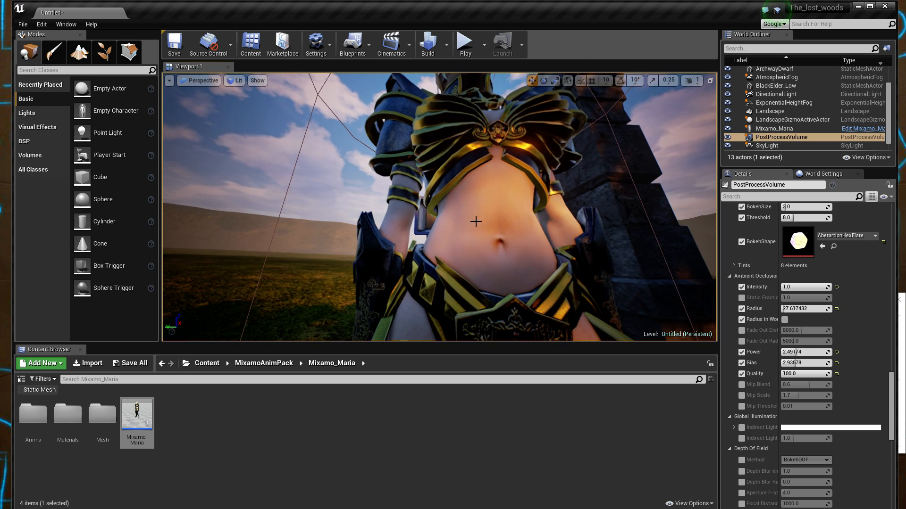
pyautogui.moveTo(523, 202); pyautogui.dragTo(632, 192, button='right')
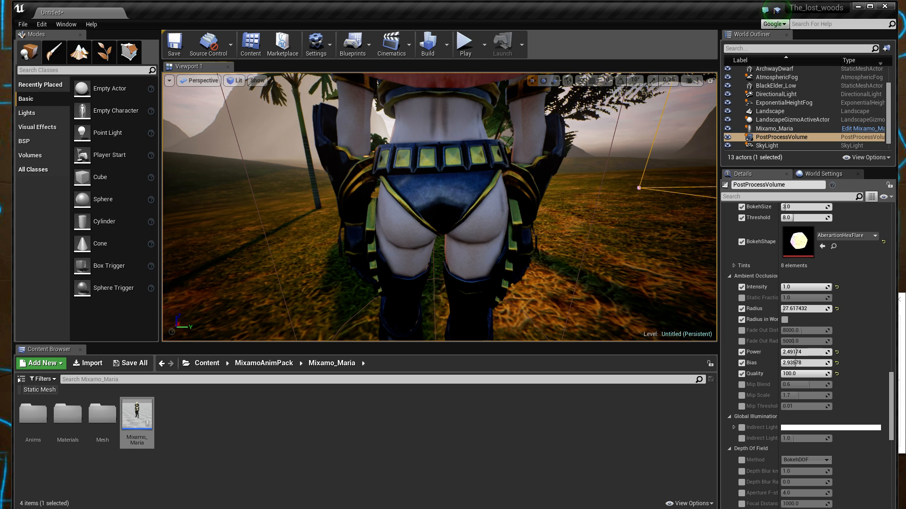
pyautogui.moveTo(481, 237); pyautogui.dragTo(483, 196, button='right')
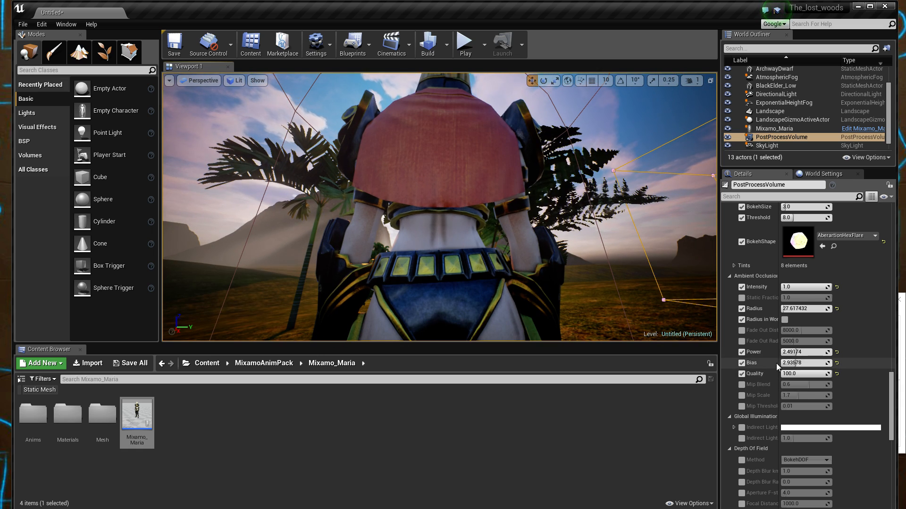
pyautogui.moveTo(802, 352); pyautogui.dragTo(796, 352)
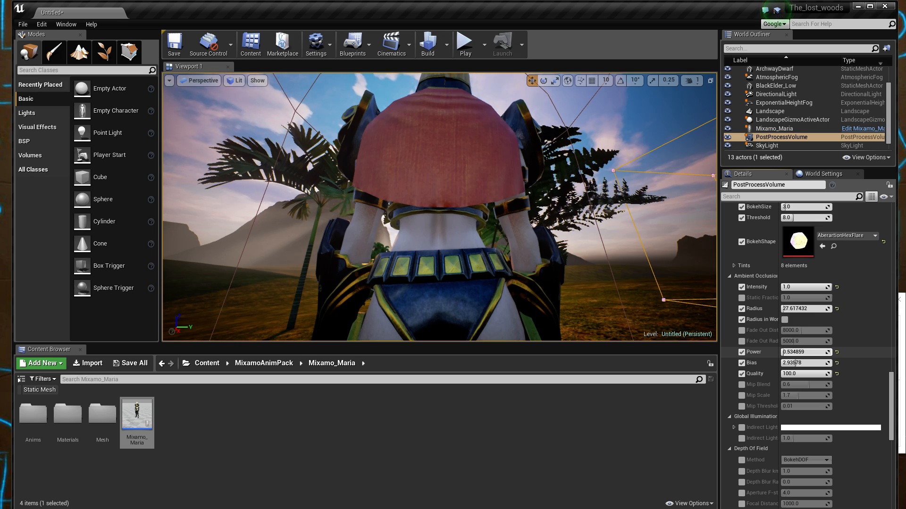
pyautogui.moveTo(609, 302)
pyautogui.mouseDown(button='right')
pyautogui.moveTo(625, 323)
pyautogui.moveTo(613, 310)
pyautogui.mouseUp(button='right')
pyautogui.press('s')
pyautogui.moveTo(446, 238); pyautogui.dragTo(360, 195, button='right')
pyautogui.moveTo(434, 260); pyautogui.dragTo(428, 236, button='right')
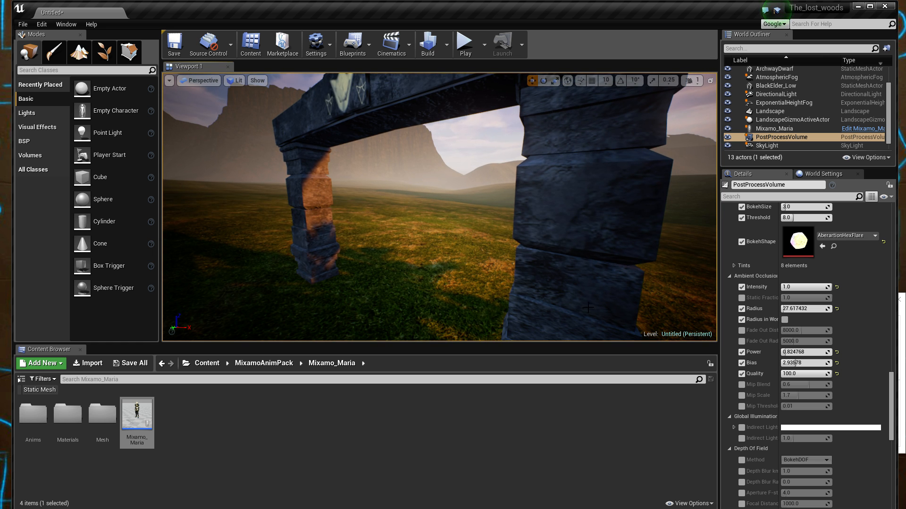
# - Toggle the Post Process Volume's AA Method override on and off to compare the image, leaving it disabled
pyautogui.scroll(-7, 752, 348)
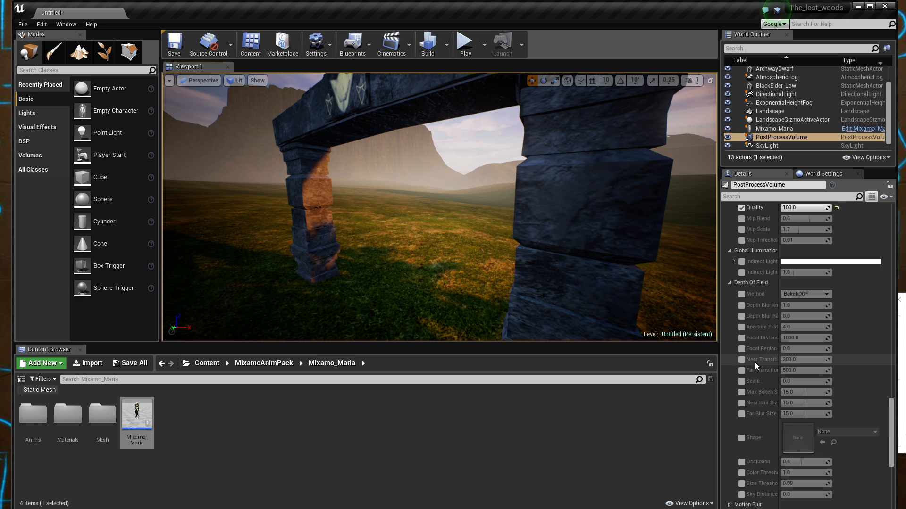
pyautogui.scroll(-6, 755, 361)
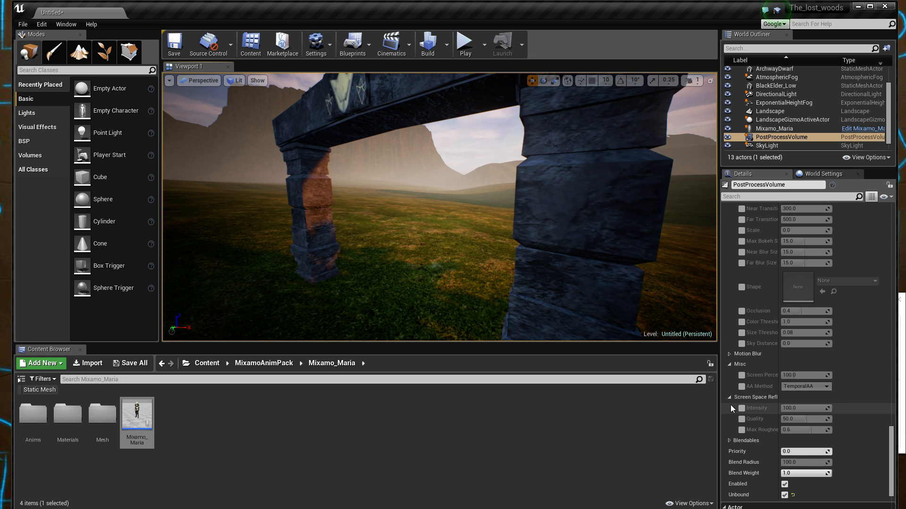
pyautogui.click(741, 387)
pyautogui.click(741, 387)
pyautogui.click(742, 386)
pyautogui.click(741, 387)
pyautogui.click(741, 387)
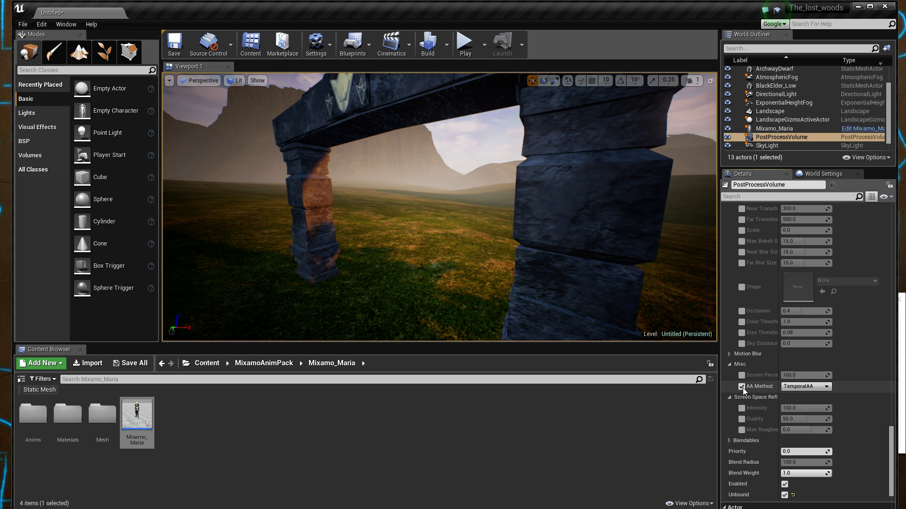
pyautogui.click(741, 387)
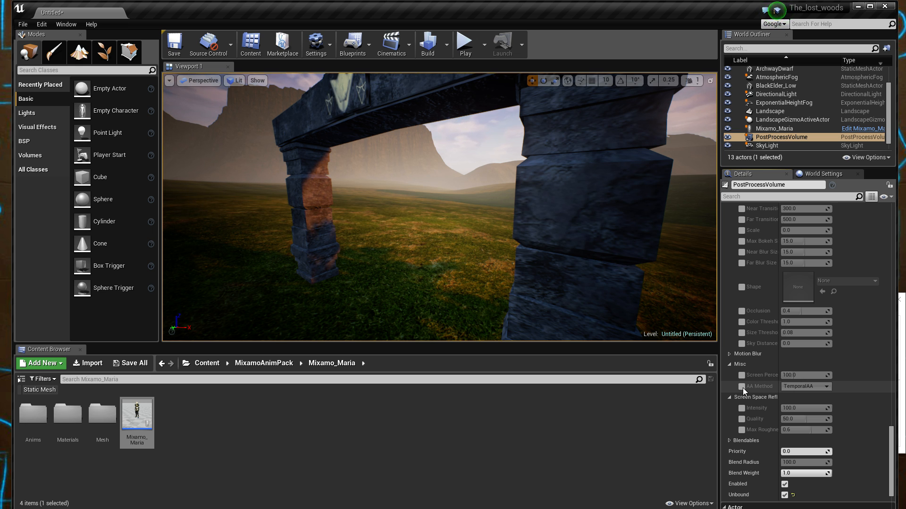
# - Enable the Motion Blur overrides for Amount, Max and Per Object Size, with all three values at 0.0
pyautogui.click(729, 353)
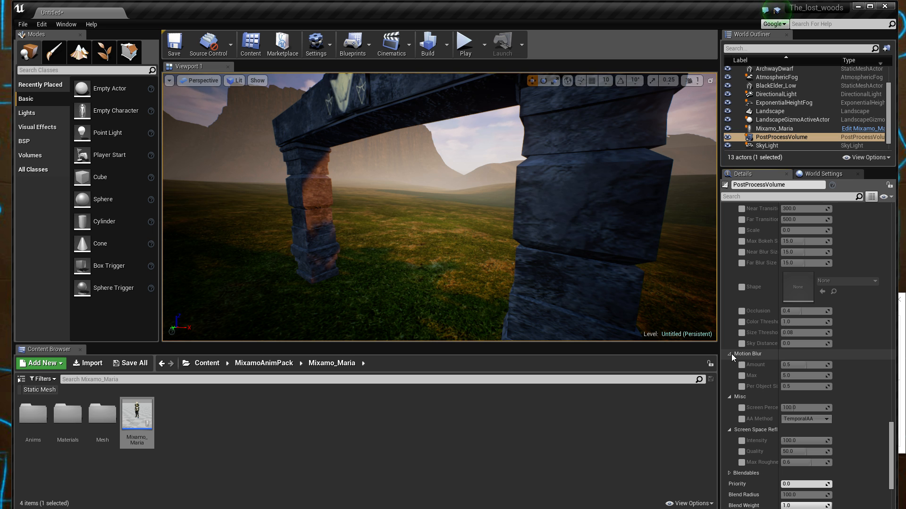
pyautogui.click(741, 366)
pyautogui.moveTo(790, 365); pyautogui.dragTo(800, 386)
pyautogui.click(742, 378)
pyautogui.click(742, 387)
pyautogui.scroll(-4, 740, 412)
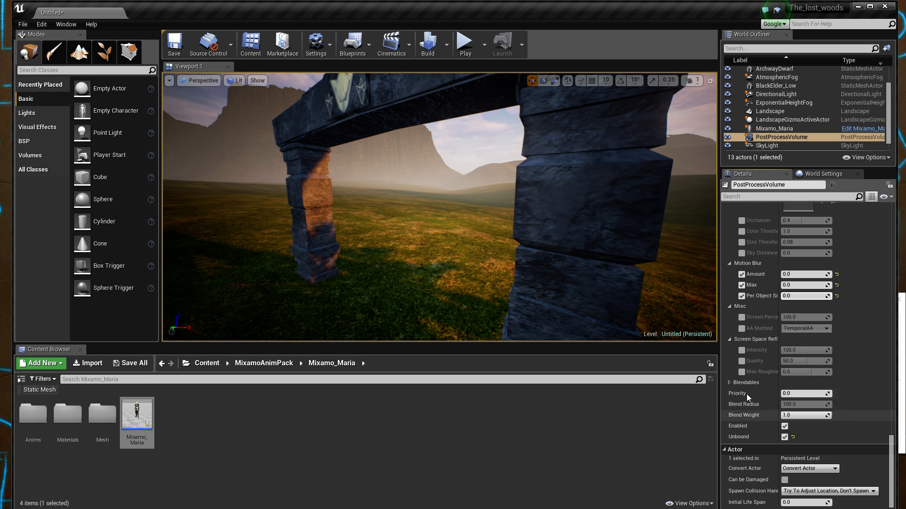
# - Enable the Screen Space Reflections overrides for Intensity, Quality and Max Roughness
pyautogui.click(741, 350)
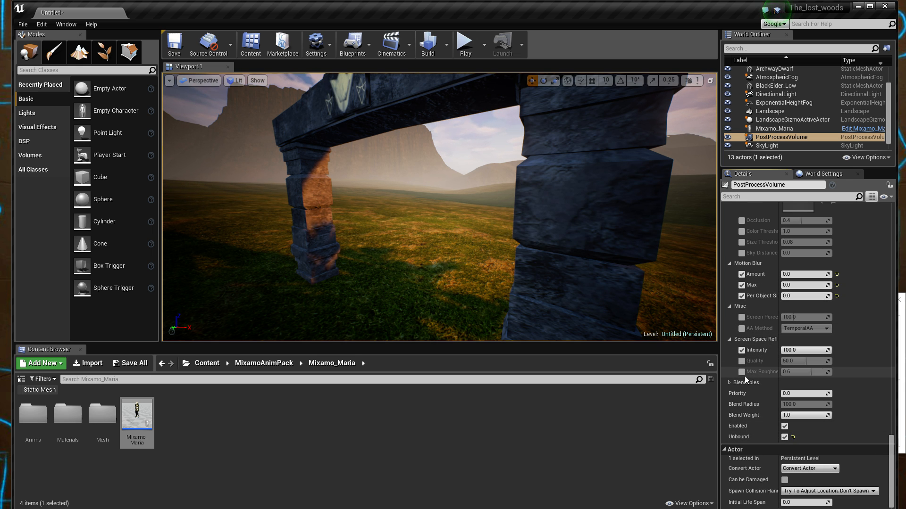
pyautogui.click(742, 372)
pyautogui.click(741, 362)
# - List all static meshes from the root Content folder and switch to foliage painting mode, facing the small tree
pyautogui.moveTo(517, 292); pyautogui.dragTo(501, 278, button='right')
pyautogui.press('w')
pyautogui.scroll(-1, 803, 389)
pyautogui.scroll(10, 861, 416)
pyautogui.scroll(13, 861, 414)
pyautogui.moveTo(614, 283); pyautogui.dragTo(406, 330, button='right')
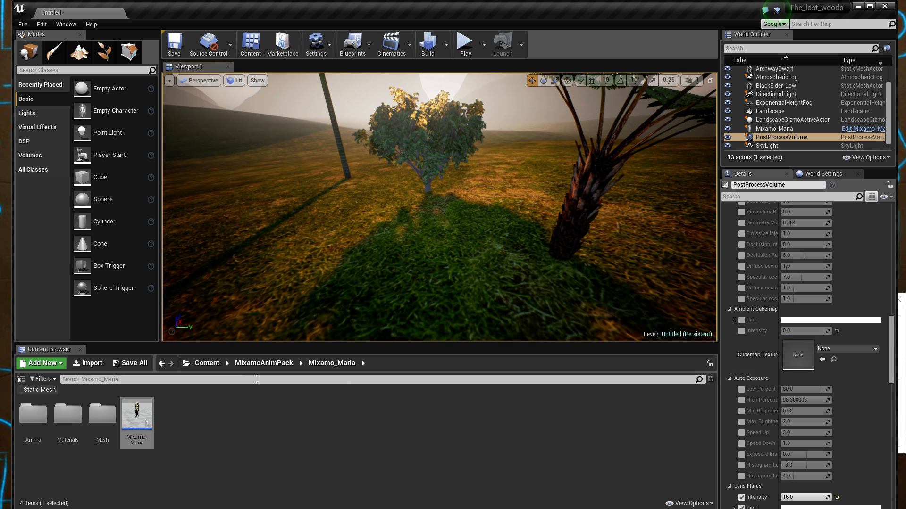
pyautogui.click(207, 363)
pyautogui.click(41, 390)
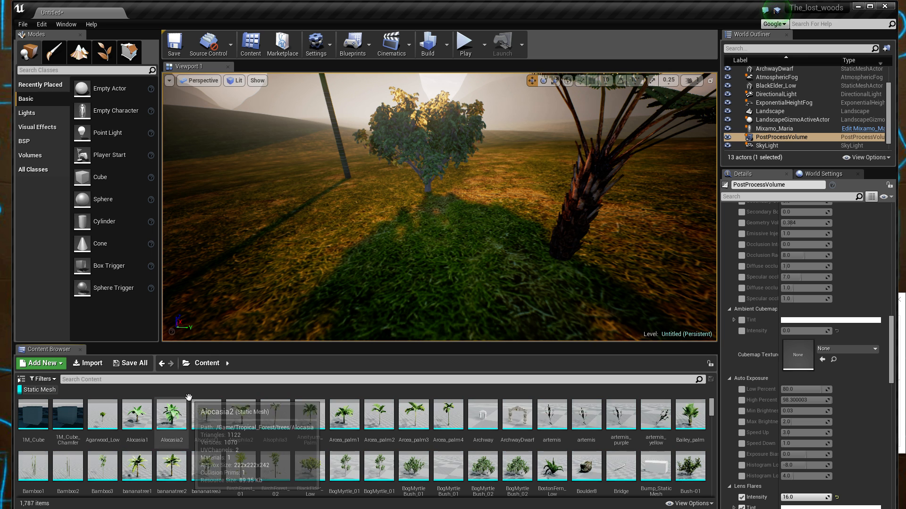
pyautogui.click(104, 52)
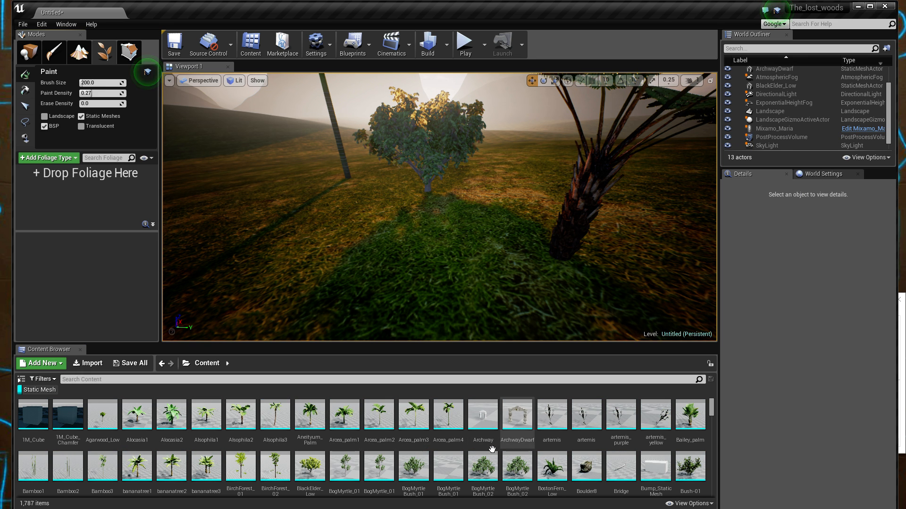
# - Add the BogMyrtleBush_01, BostonFern_Low and Bush_00 static meshes to the foliage palette as foliage types
pyautogui.scroll(-1, 472, 453)
pyautogui.click(414, 437)
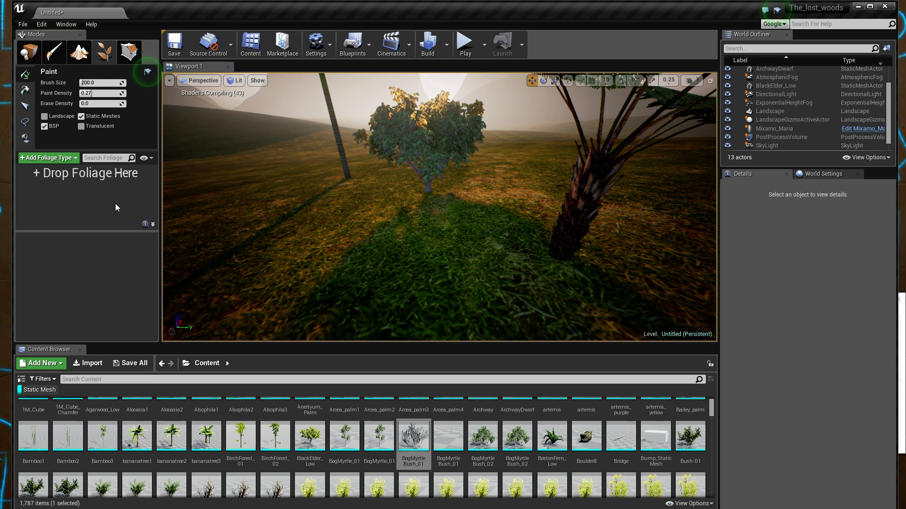
pyautogui.moveTo(413, 436); pyautogui.dragTo(75, 207)
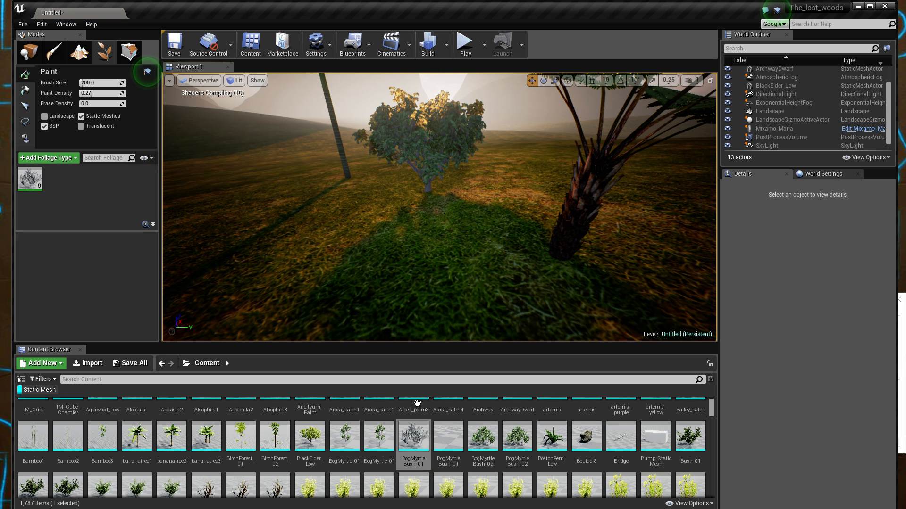
pyautogui.scroll(-5, 480, 457)
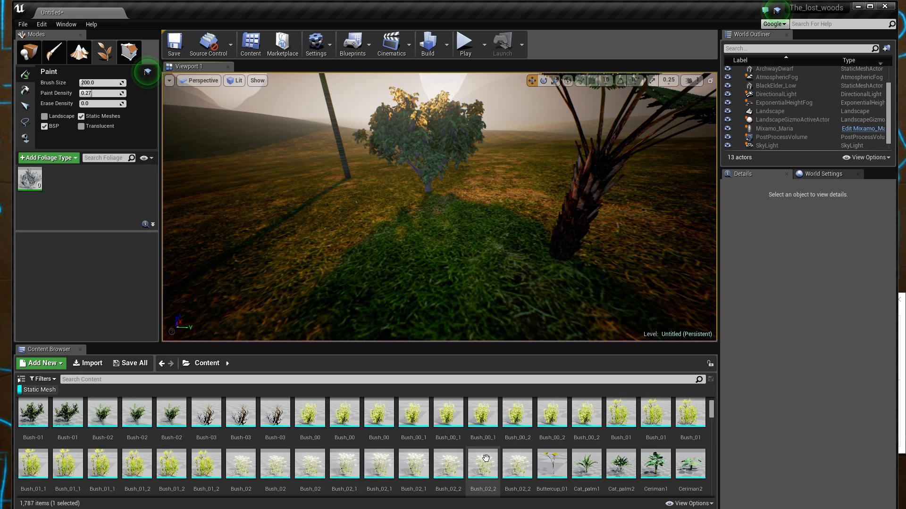
pyautogui.scroll(4, 484, 458)
pyautogui.click(553, 431)
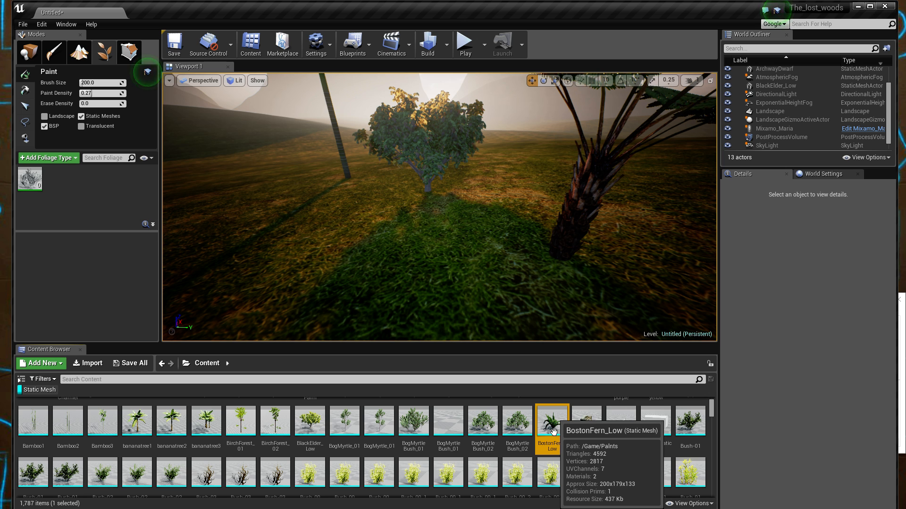
pyautogui.moveTo(553, 431); pyautogui.dragTo(87, 204)
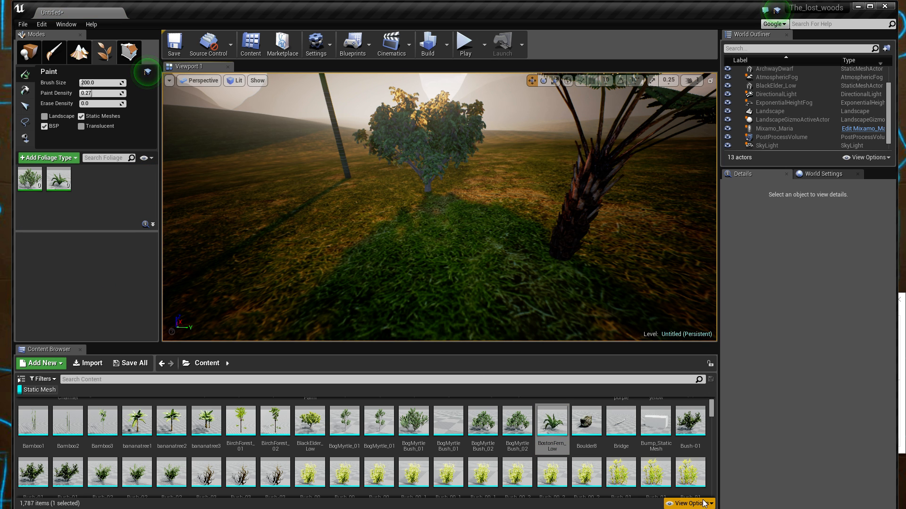
pyautogui.scroll(-2, 668, 459)
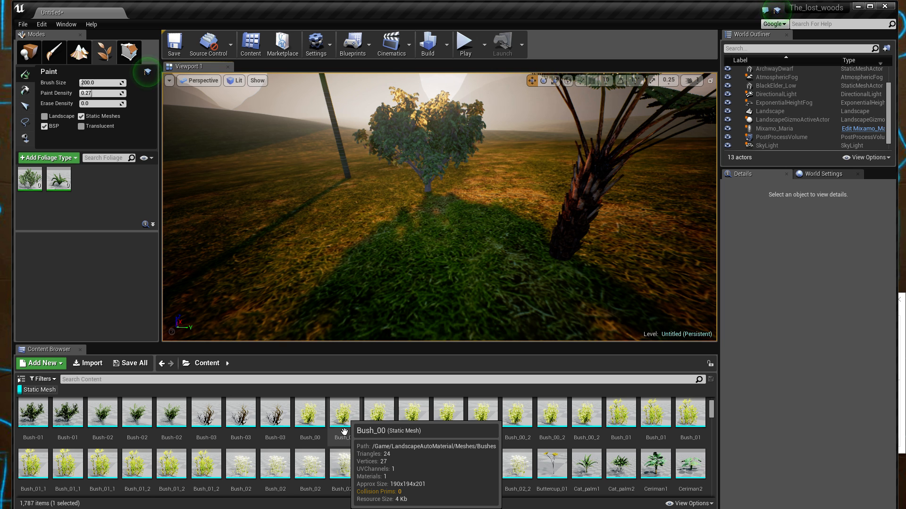
pyautogui.moveTo(344, 432); pyautogui.dragTo(90, 204)
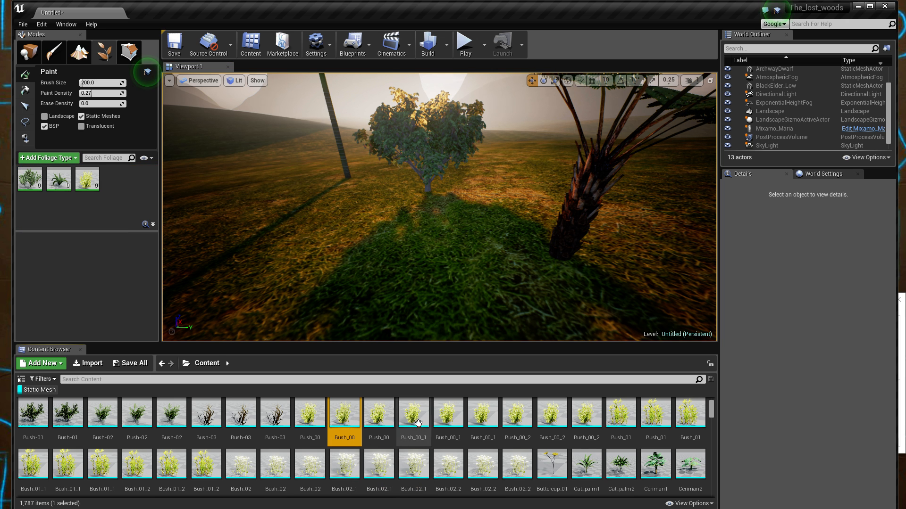
# - Add the Diospyros_Humilis2, Diospyros_Humilis3, Diospyros_chloroxylon2 and Diospyros_chloroxylon1 tree meshes as foliage types
pyautogui.scroll(-1, 582, 476)
pyautogui.scroll(2, 566, 471)
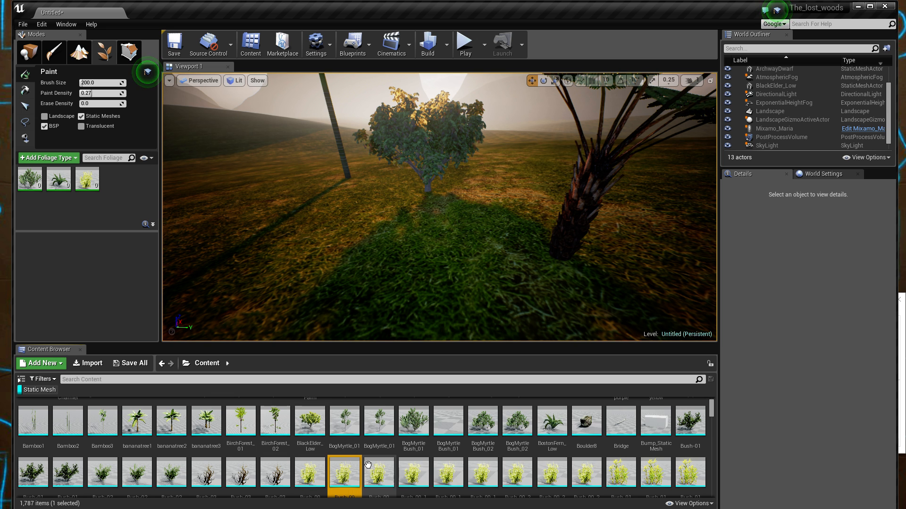
pyautogui.scroll(-2, 375, 470)
pyautogui.scroll(-8, 375, 469)
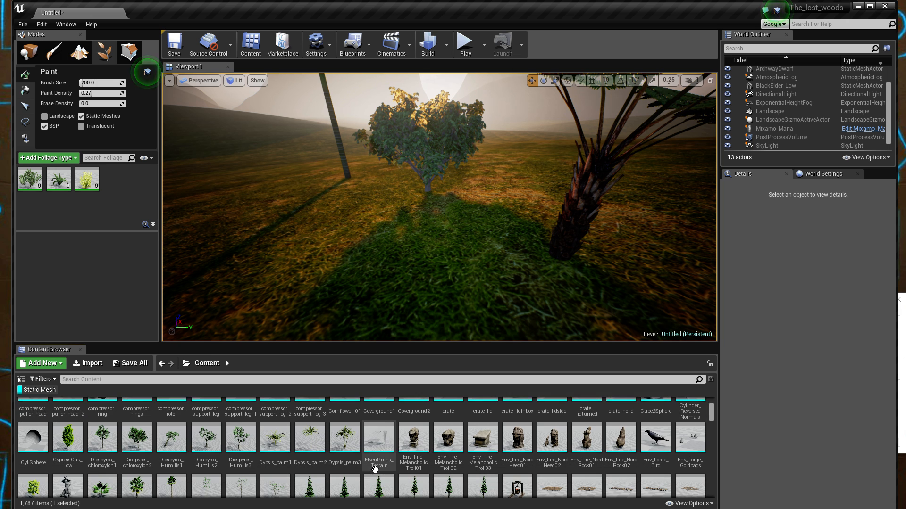
pyautogui.moveTo(206, 424); pyautogui.dragTo(110, 219)
pyautogui.moveTo(240, 425); pyautogui.dragTo(156, 223)
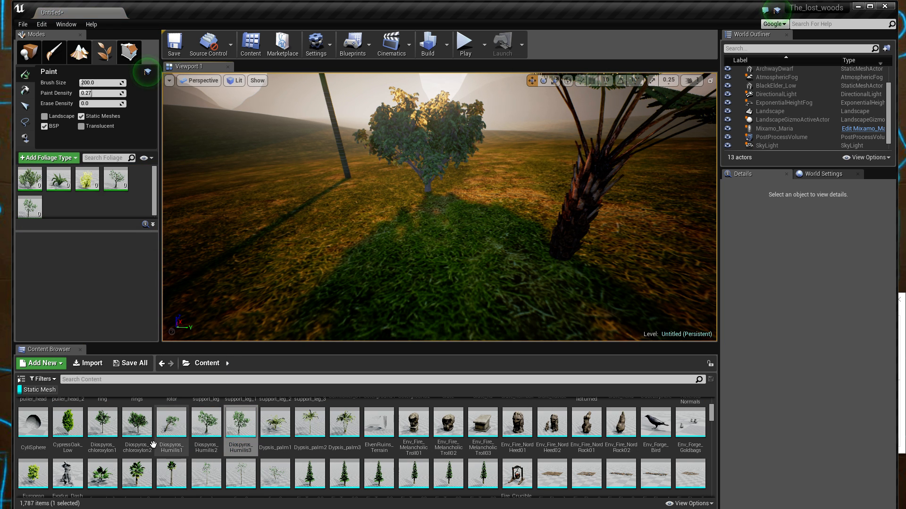
pyautogui.moveTo(136, 423); pyautogui.dragTo(138, 296)
pyautogui.moveTo(105, 436); pyautogui.dragTo(175, 198)
# - Add three fir tree meshes, from the Fir-Tree-02 and Fir-Tree-03 assets, as foliage types
pyautogui.scroll(-1, 399, 432)
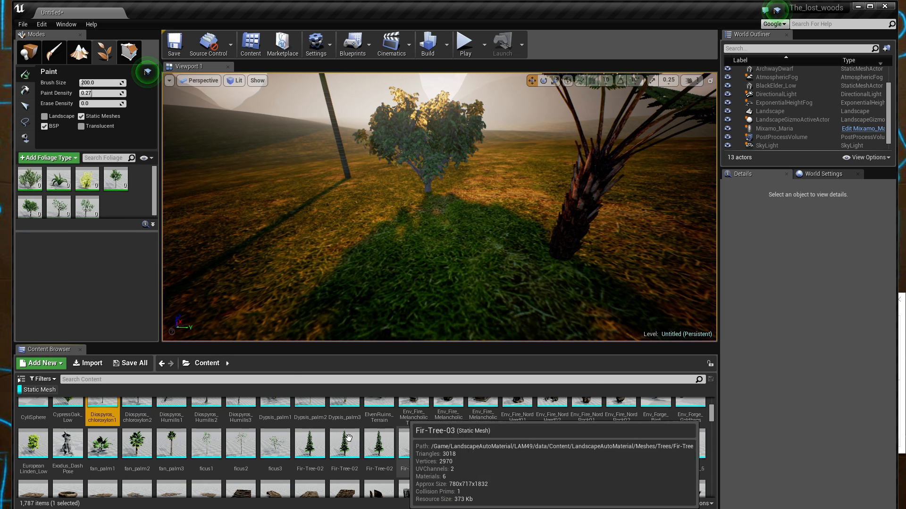
pyautogui.moveTo(309, 443); pyautogui.dragTo(118, 208)
pyautogui.moveTo(344, 444); pyautogui.dragTo(139, 210)
pyautogui.moveTo(448, 455); pyautogui.dragTo(94, 203)
# - Add the Grass00, ground_plant_02 and ground_plant_10 static meshes as foliage types
pyautogui.scroll(-6, 249, 421)
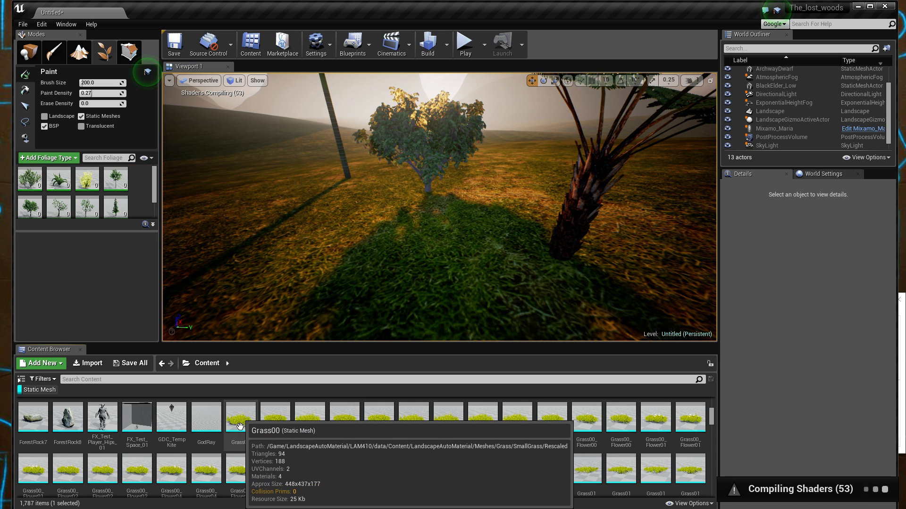
pyautogui.scroll(-5, 240, 426)
pyautogui.click(240, 425)
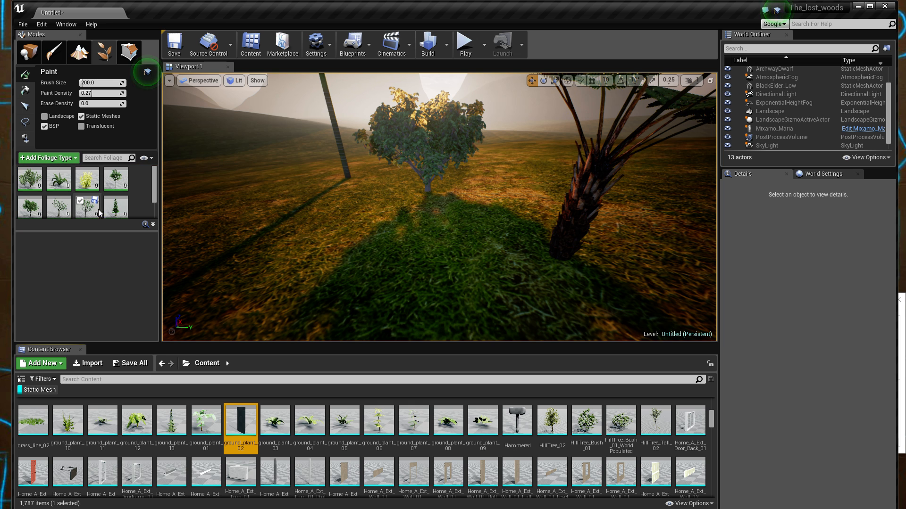
pyautogui.moveTo(65, 421); pyautogui.dragTo(100, 195)
pyautogui.scroll(-4, 422, 453)
pyautogui.scroll(4, 423, 453)
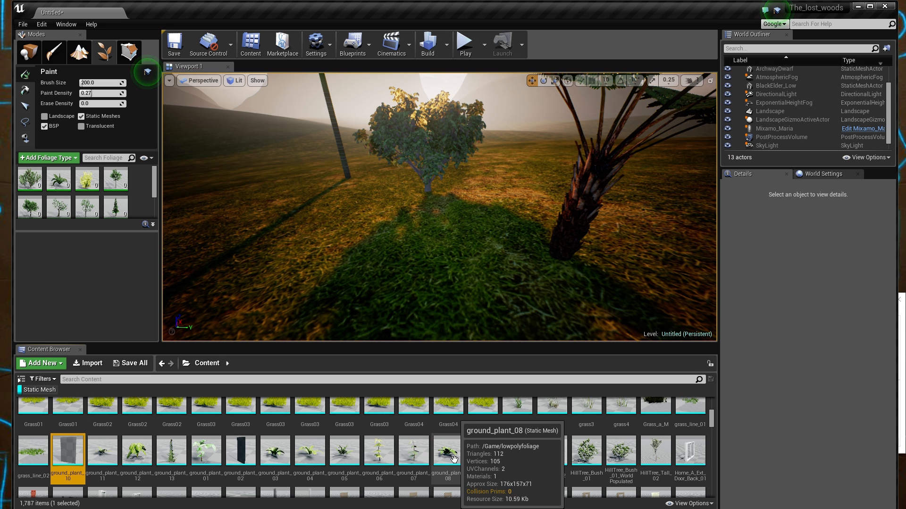
pyautogui.doubleClick(454, 459)
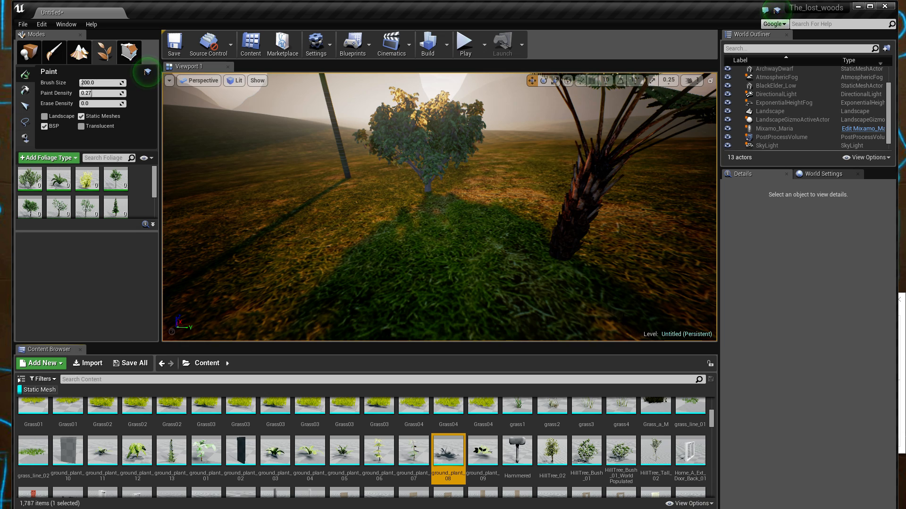
# - Set the painting density and maximum cull distance for the four Diospyros and three fir foliage types together
pyautogui.moveTo(518, 269); pyautogui.dragTo(519, 336, button='right')
pyautogui.scroll(-12, 528, 273)
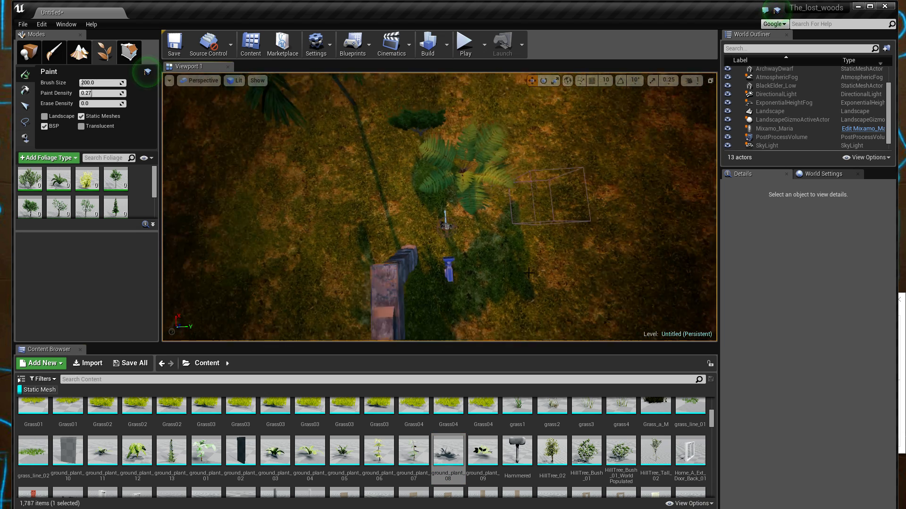
pyautogui.moveTo(528, 273); pyautogui.dragTo(528, 243, button='right')
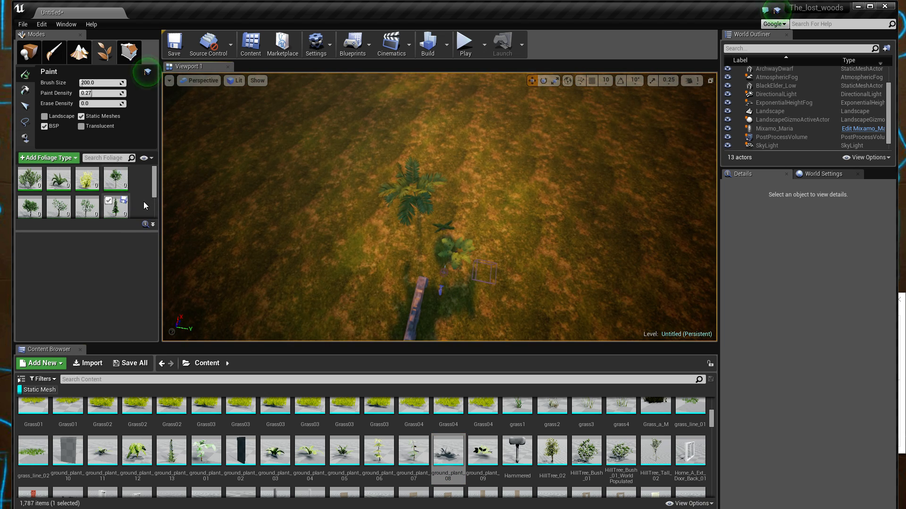
pyautogui.click(119, 186)
pyautogui.keyDown('shift'); pyautogui.click(115, 207); pyautogui.keyUp('shift')
pyautogui.scroll(-1, 93, 211)
pyautogui.keyDown('shift'); pyautogui.click(59, 206); pyautogui.keyUp('shift')
pyautogui.scroll(-2, 98, 210)
pyautogui.scroll(1, 98, 211)
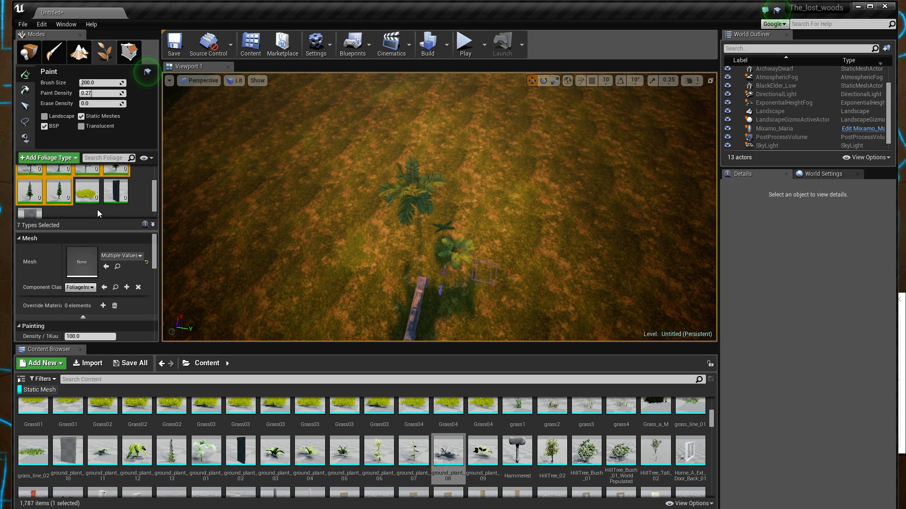
pyautogui.scroll(-2, 93, 315)
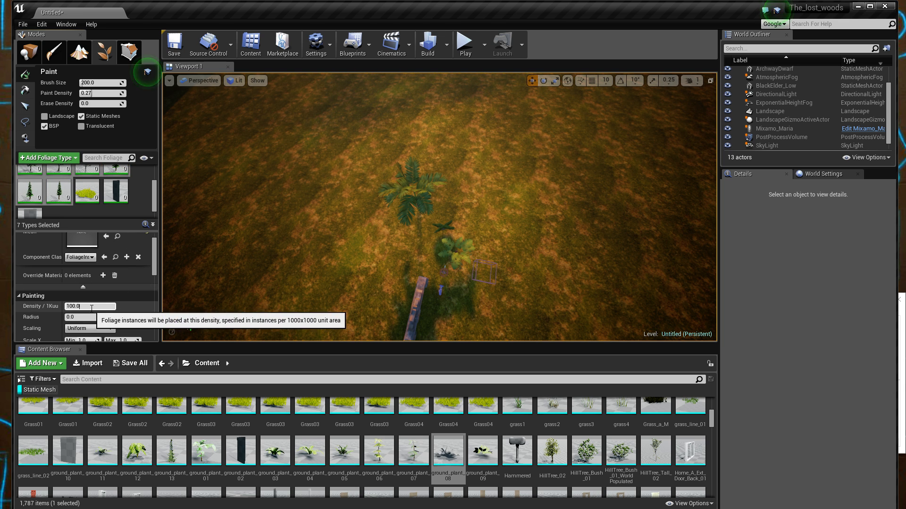
pyautogui.click(101, 306)
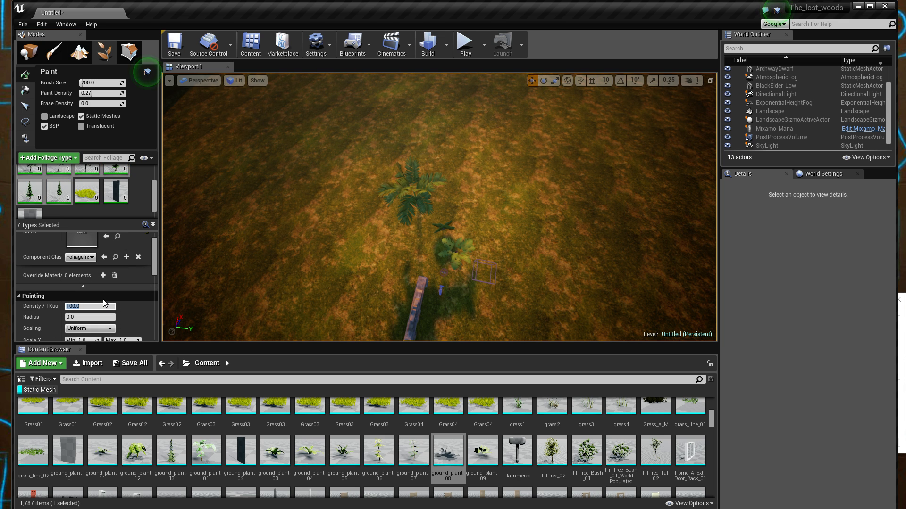
pyautogui.scroll(-3, 105, 302)
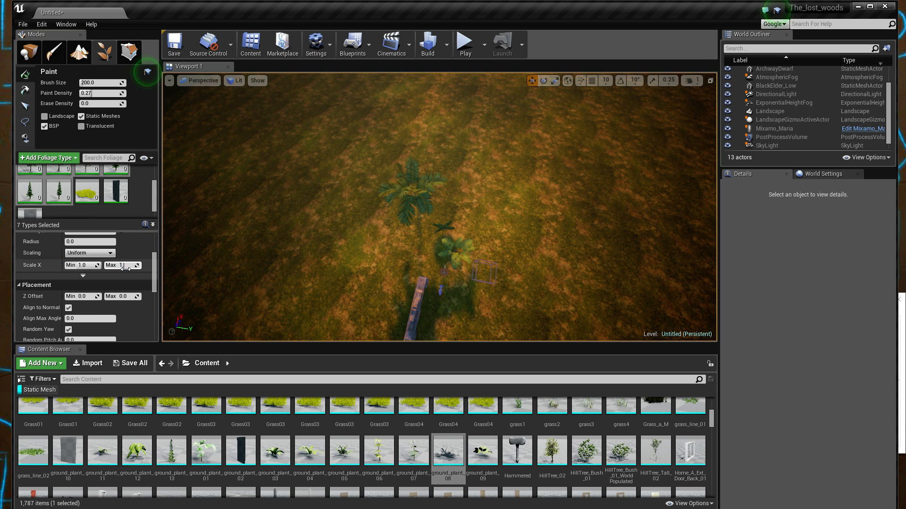
pyautogui.scroll(-6, 105, 302)
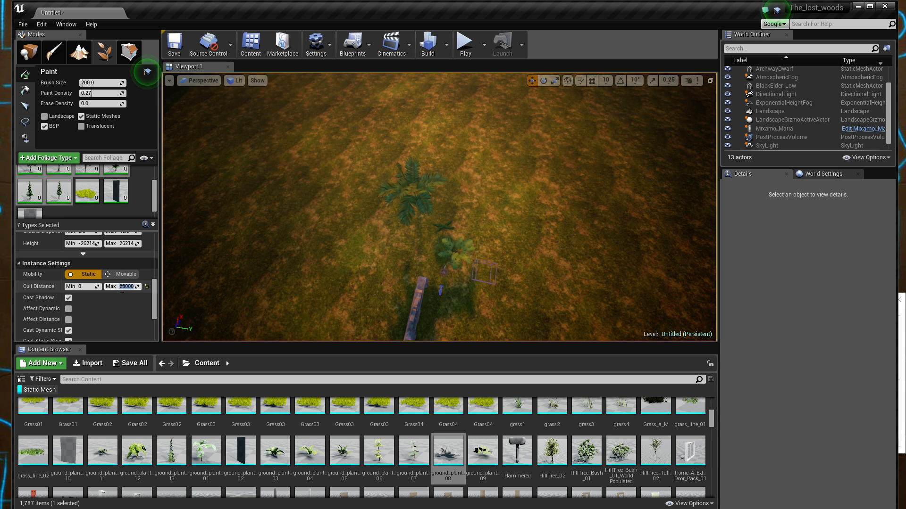
pyautogui.scroll(-5, 115, 310)
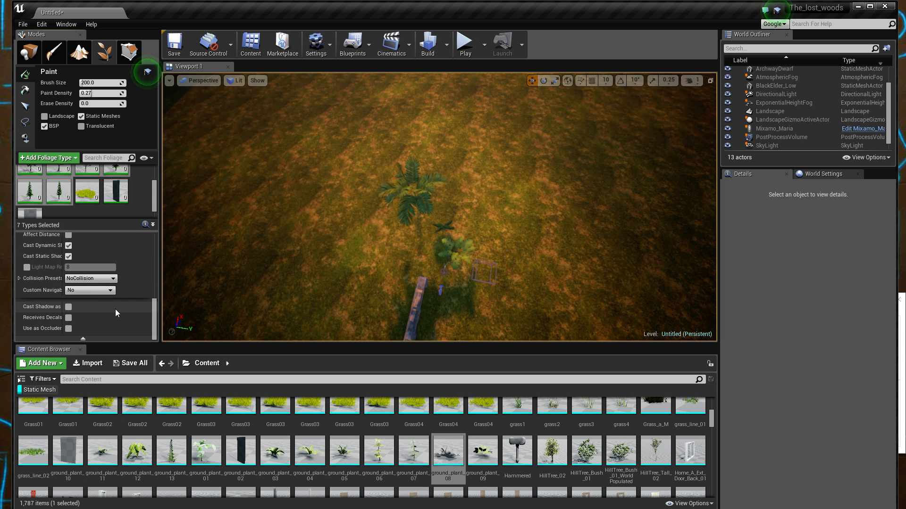
# - Set the Grass00 foliage type's density to 50.0 and its maximum cull distance to 17904
pyautogui.click(87, 193)
pyautogui.scroll(4, 99, 276)
pyautogui.scroll(6, 99, 276)
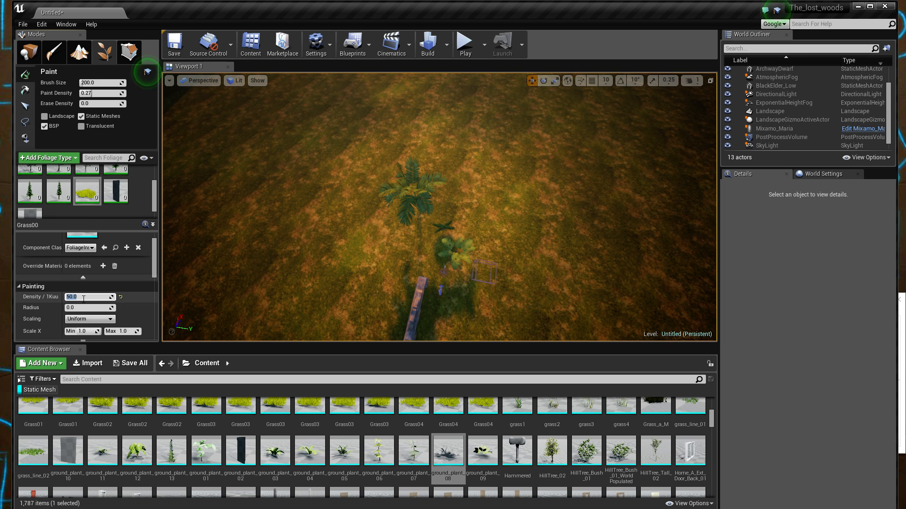
pyautogui.scroll(-8, 84, 298)
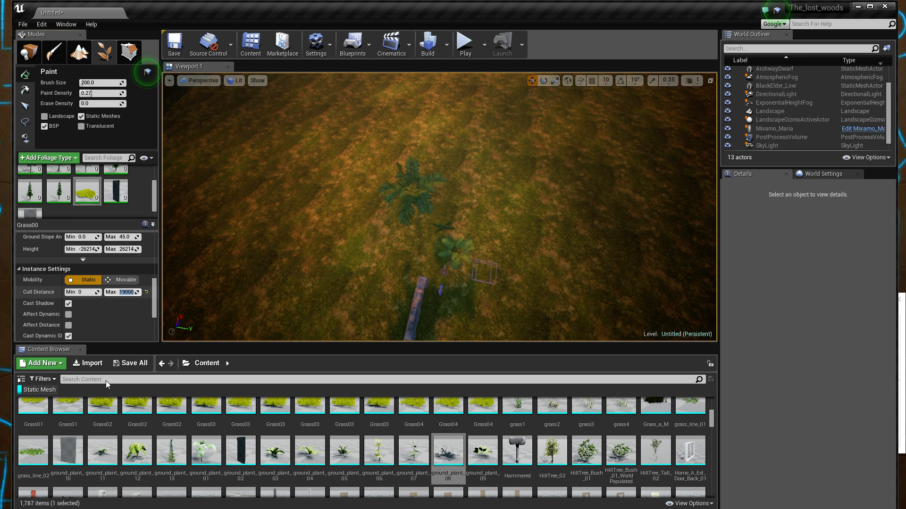
pyautogui.scroll(3, 122, 316)
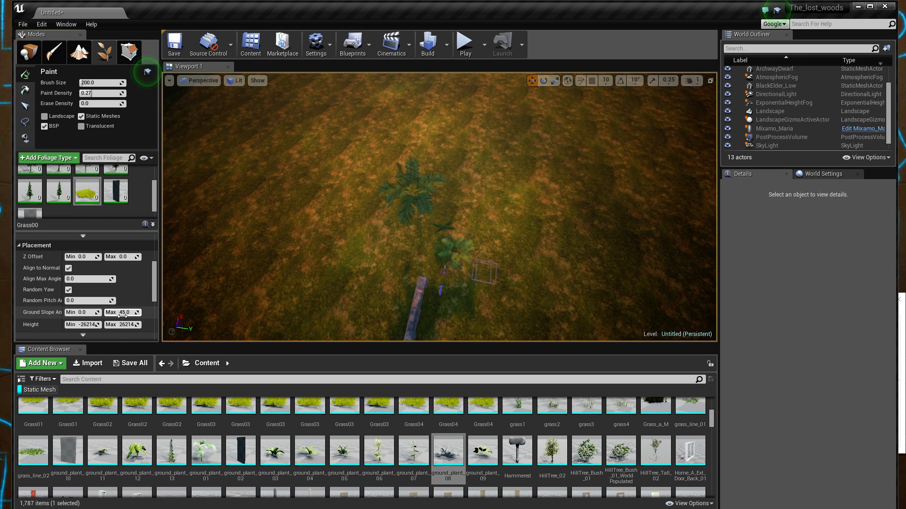
pyautogui.scroll(-3, 123, 316)
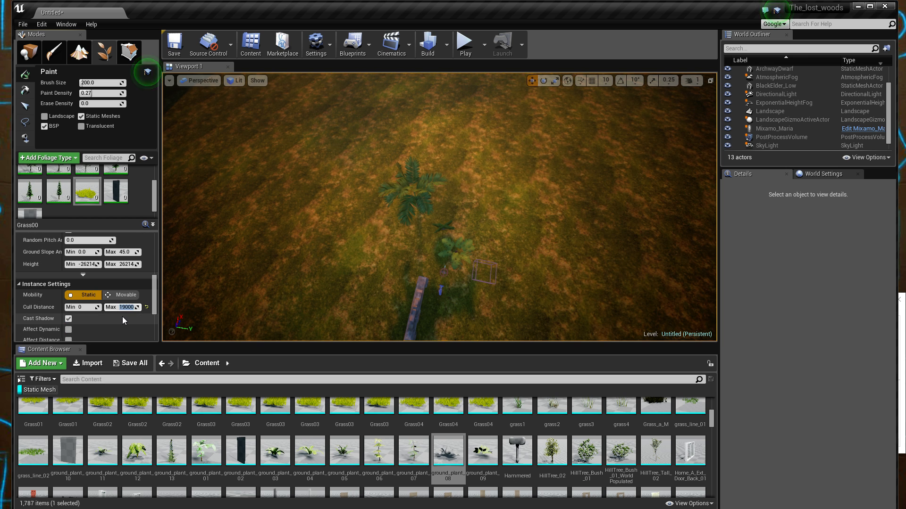
pyautogui.click(126, 307)
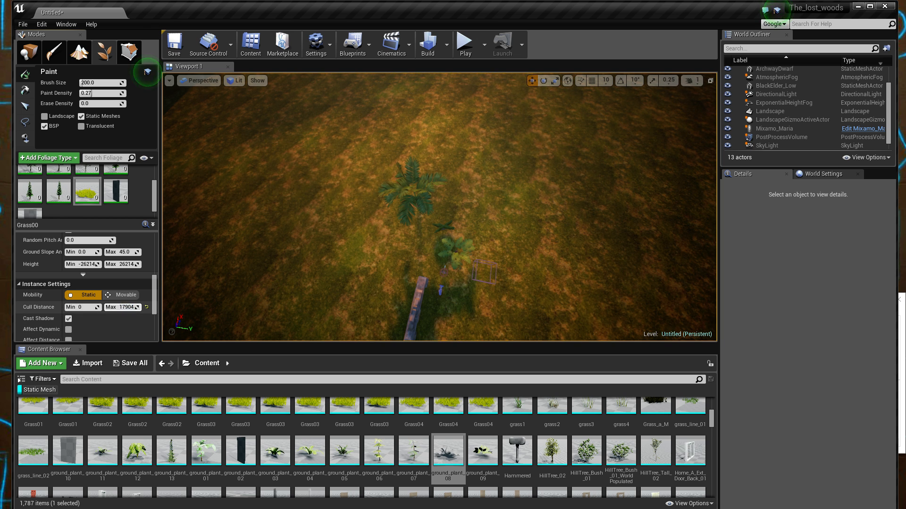
pyautogui.scroll(3, 116, 283)
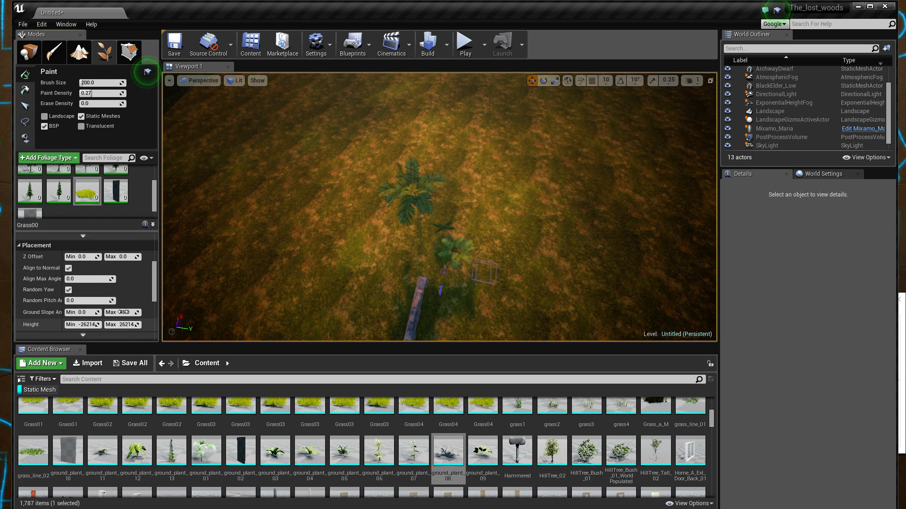
# - Remove the ground_plant_02 and ground_plant_10 foliage types from the foliage palette
pyautogui.click(109, 190)
pyautogui.click(107, 187)
pyautogui.click(22, 215)
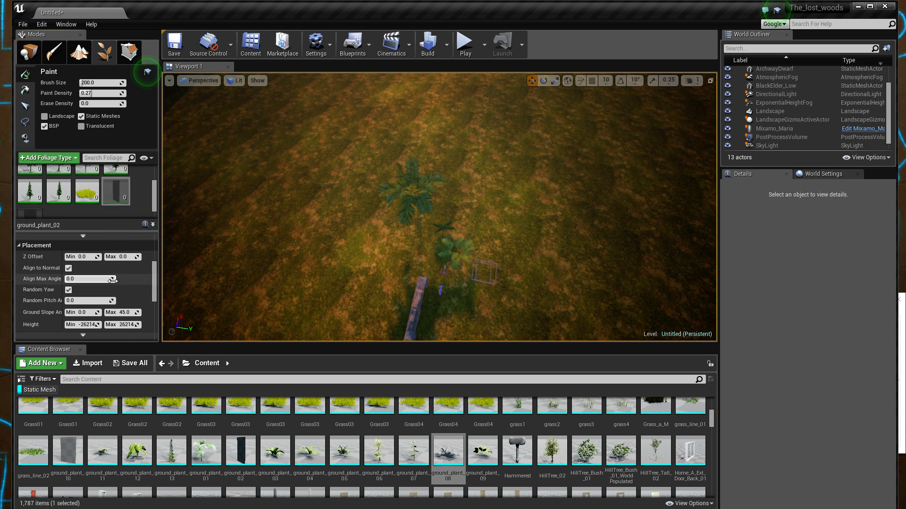
pyautogui.scroll(5, 113, 287)
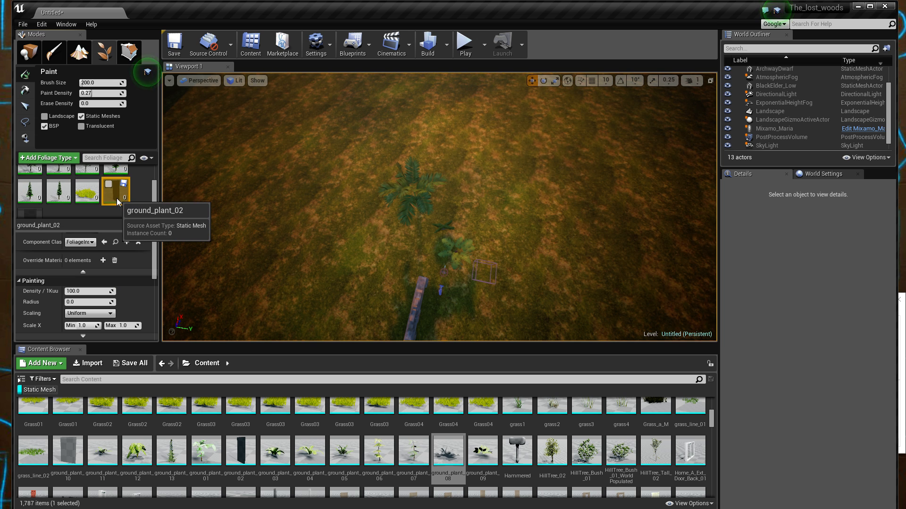
pyautogui.press('Delete')
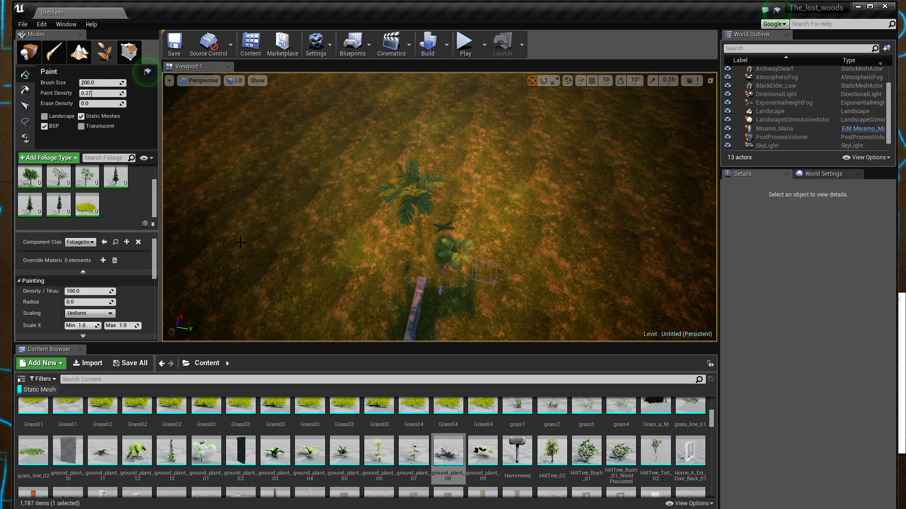
# - Enable foliage painting on the landscape and paint a first patch of trees and grass on the ground near the archway
pyautogui.click(23, 78)
pyautogui.moveTo(343, 278); pyautogui.dragTo(357, 293, button='right')
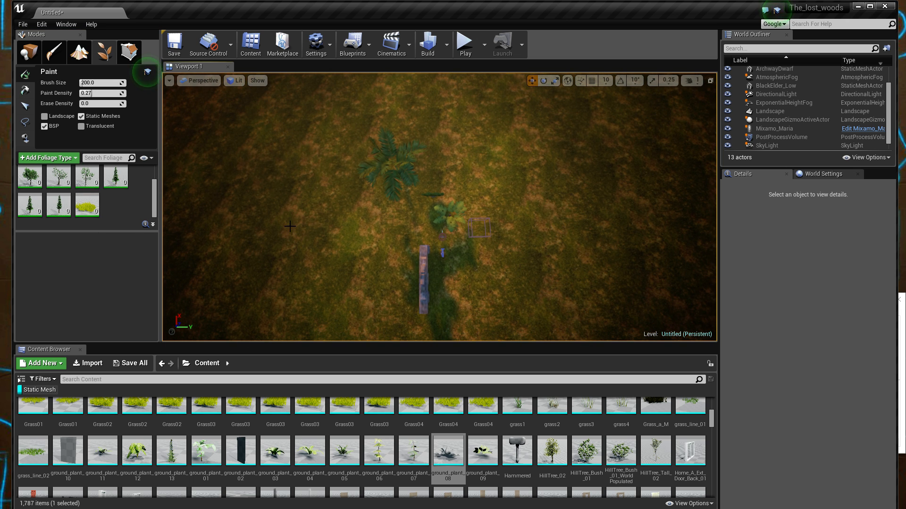
pyautogui.click(44, 116)
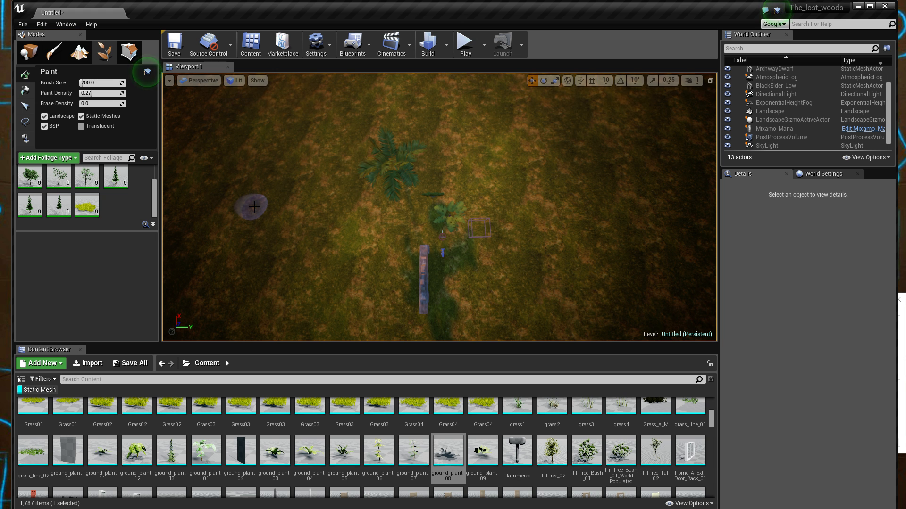
pyautogui.moveTo(313, 196); pyautogui.dragTo(328, 220)
pyautogui.moveTo(331, 220)
pyautogui.mouseDown(button='right')
pyautogui.moveTo(174, 194)
pyautogui.moveTo(234, 217)
pyautogui.mouseUp(button='right')
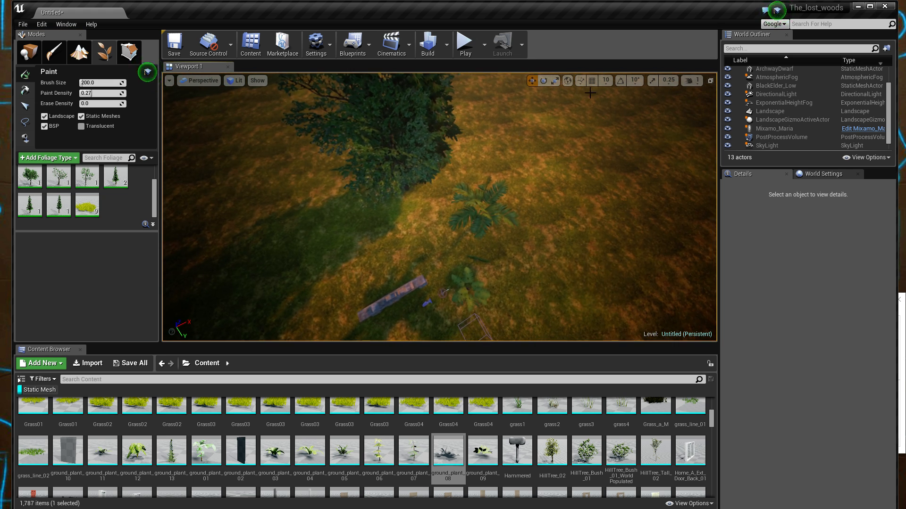
# - Set the viewport camera speed to 4 and paint more trees, bushes and grass on the ground around the archway
pyautogui.click(697, 82)
pyautogui.click(715, 103)
pyautogui.moveTo(656, 160)
pyautogui.mouseDown(button='right')
pyautogui.moveTo(580, 108)
pyautogui.moveTo(479, 87)
pyautogui.mouseUp(button='right')
pyautogui.press('w')
pyautogui.press('d')
pyautogui.moveTo(514, 227)
pyautogui.mouseDown()
pyautogui.moveTo(622, 238)
pyautogui.moveTo(561, 250)
pyautogui.mouseUp()
pyautogui.moveTo(561, 250); pyautogui.dragTo(488, 239, button='right')
pyautogui.press('s')
pyautogui.moveTo(428, 212); pyautogui.dragTo(420, 248)
pyautogui.moveTo(420, 249); pyautogui.dragTo(465, 255, button='right')
pyautogui.press('w')
pyautogui.moveTo(430, 288); pyautogui.dragTo(412, 316, button='right')
pyautogui.press('s')
pyautogui.moveTo(412, 327); pyautogui.dragTo(613, 231)
pyautogui.press('d')
pyautogui.moveTo(613, 231); pyautogui.dragTo(632, 240, button='right')
pyautogui.click(462, 183)
pyautogui.moveTo(533, 227); pyautogui.dragTo(500, 236)
pyautogui.moveTo(500, 236); pyautogui.dragTo(463, 236, button='right')
pyautogui.click(463, 226)
pyautogui.click(424, 212)
pyautogui.moveTo(424, 212); pyautogui.dragTo(508, 267, button='right')
pyautogui.press('w')
pyautogui.scroll(2, 98, 202)
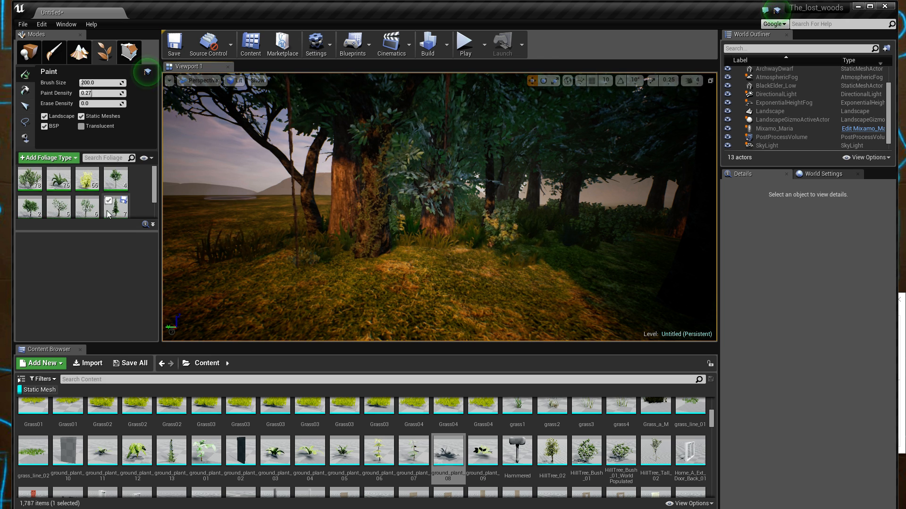
# - Set the painting density of the four Diospyros and three fir foliage types together to 1.5
pyautogui.click(118, 183)
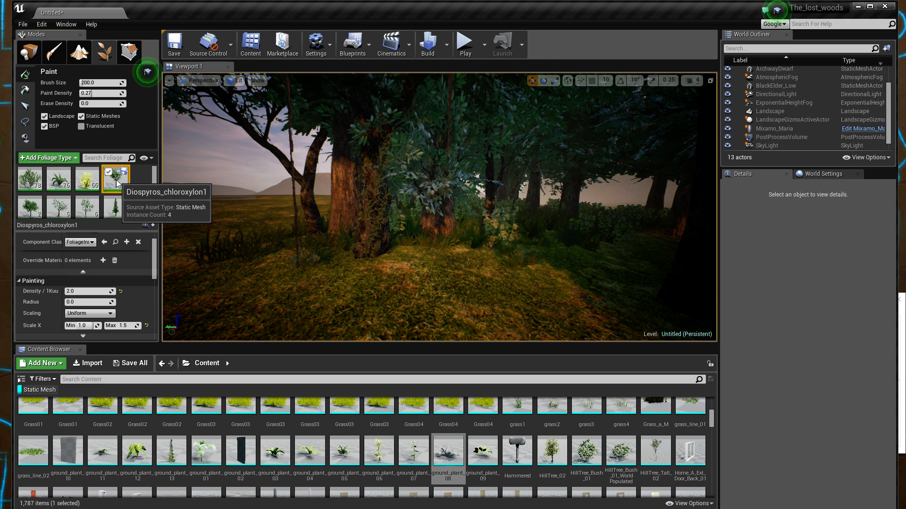
pyautogui.scroll(-2, 95, 198)
pyautogui.keyDown('shift'); pyautogui.click(63, 210); pyautogui.keyUp('shift')
pyautogui.click(92, 291)
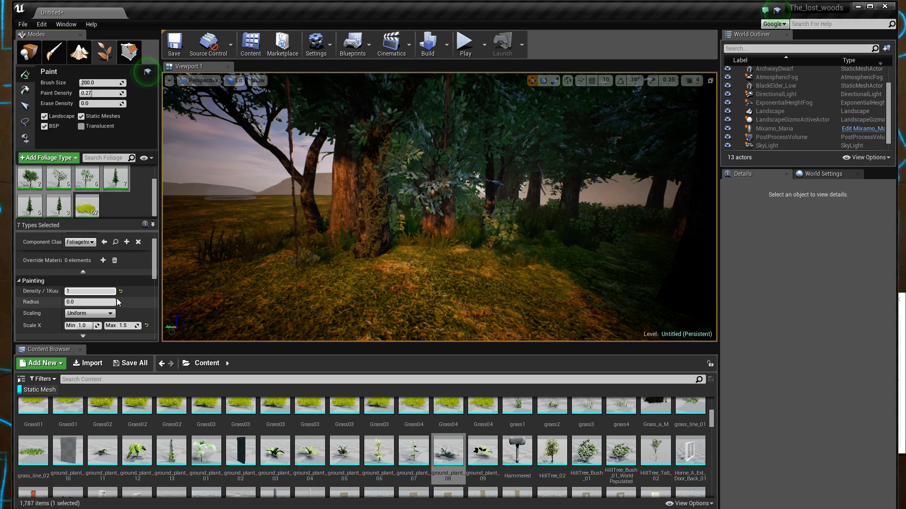
# - Paint the sparser trees together with undergrowth around the archway, forming woodland around a grassy clearing
pyautogui.press('s')
pyautogui.moveTo(346, 193); pyautogui.dragTo(343, 198, button='right')
pyautogui.moveTo(343, 198)
pyautogui.mouseDown()
pyautogui.moveTo(402, 224)
pyautogui.moveTo(530, 208)
pyautogui.moveTo(340, 260)
pyautogui.moveTo(232, 243)
pyautogui.moveTo(544, 301)
pyautogui.mouseUp()
pyautogui.press('s')
pyautogui.moveTo(544, 301); pyautogui.dragTo(540, 300, button='right')
pyautogui.moveTo(448, 289)
pyautogui.mouseDown()
pyautogui.moveTo(329, 256)
pyautogui.moveTo(608, 286)
pyautogui.mouseUp()
pyautogui.press('w')
pyautogui.moveTo(609, 286)
pyautogui.mouseDown(button='right')
pyautogui.moveTo(589, 281)
pyautogui.moveTo(637, 264)
pyautogui.moveTo(714, 276)
pyautogui.moveTo(557, 267)
pyautogui.moveTo(604, 269)
pyautogui.moveTo(660, 293)
pyautogui.moveTo(651, 283)
pyautogui.mouseUp(button='right')
pyautogui.press('w')
pyautogui.press('w')
pyautogui.press('w')
pyautogui.moveTo(380, 182)
pyautogui.mouseDown()
pyautogui.moveTo(291, 252)
pyautogui.moveTo(380, 184)
pyautogui.mouseUp()
pyautogui.press('s')
pyautogui.moveTo(380, 184)
pyautogui.mouseDown(button='right')
pyautogui.moveTo(349, 182)
pyautogui.moveTo(377, 182)
pyautogui.mouseUp(button='right')
pyautogui.moveTo(385, 160); pyautogui.dragTo(362, 199)
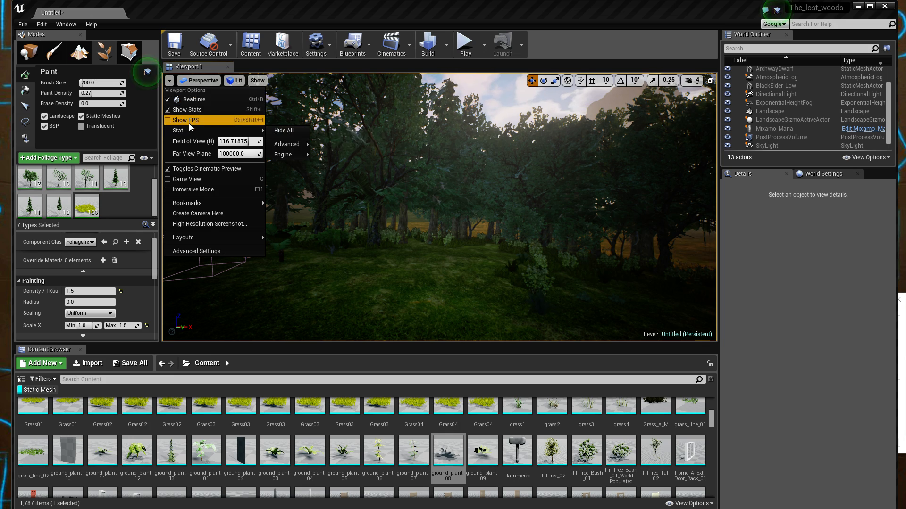
# - Turn on the viewport's FPS display and extend the painted foliage onto the open ground beside the woodland
pyautogui.click(203, 114)
pyautogui.moveTo(358, 208)
pyautogui.mouseDown(button='right')
pyautogui.moveTo(402, 208)
pyautogui.moveTo(465, 247)
pyautogui.mouseUp(button='right')
pyautogui.click(559, 218)
pyautogui.moveTo(624, 218)
pyautogui.mouseDown()
pyautogui.moveTo(587, 208)
pyautogui.moveTo(489, 212)
pyautogui.moveTo(658, 243)
pyautogui.moveTo(370, 283)
pyautogui.moveTo(613, 293)
pyautogui.mouseUp()
pyautogui.moveTo(558, 255); pyautogui.dragTo(378, 257, button='right')
pyautogui.moveTo(558, 255)
pyautogui.mouseDown()
pyautogui.moveTo(366, 225)
pyautogui.moveTo(226, 173)
pyautogui.mouseUp()
pyautogui.moveTo(294, 169); pyautogui.dragTo(344, 151, button='right')
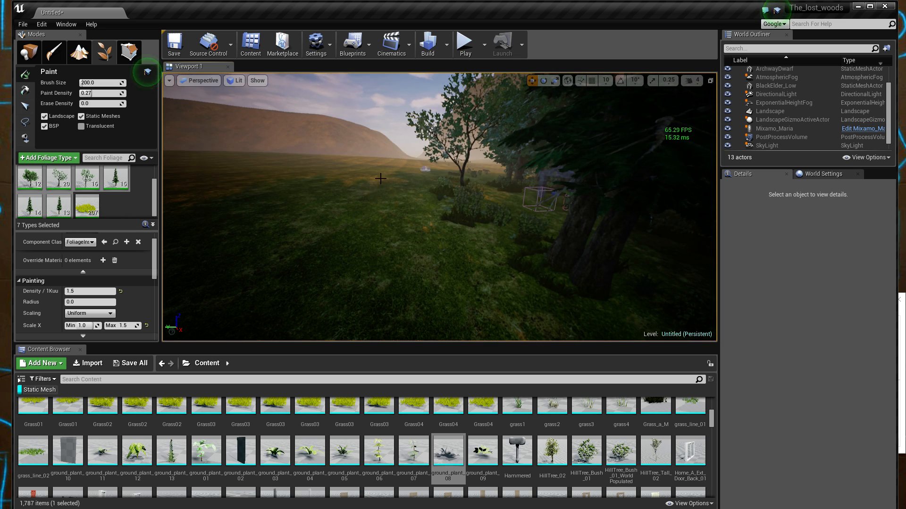
pyautogui.moveTo(343, 151)
pyautogui.mouseDown()
pyautogui.moveTo(340, 194)
pyautogui.moveTo(226, 189)
pyautogui.mouseUp()
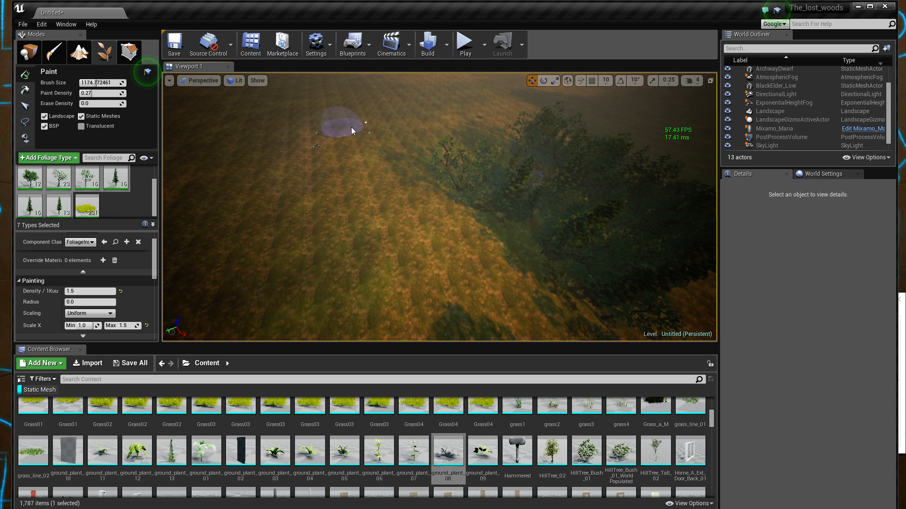
# - Enlarge the foliage brush to about 1175 and paint broad areas of trees and undergrowth over the open landscape
pyautogui.moveTo(351, 127)
pyautogui.mouseDown()
pyautogui.moveTo(224, 200)
pyautogui.moveTo(393, 141)
pyautogui.moveTo(264, 207)
pyautogui.moveTo(238, 243)
pyautogui.moveTo(233, 269)
pyautogui.moveTo(310, 310)
pyautogui.mouseUp()
pyautogui.moveTo(310, 310); pyautogui.dragTo(358, 283, button='right')
pyautogui.moveTo(539, 158)
pyautogui.mouseDown()
pyautogui.moveTo(491, 202)
pyautogui.moveTo(490, 138)
pyautogui.moveTo(467, 117)
pyautogui.moveTo(646, 141)
pyautogui.moveTo(665, 227)
pyautogui.moveTo(611, 265)
pyautogui.mouseUp()
pyautogui.moveTo(611, 264); pyautogui.dragTo(562, 231, button='right')
pyautogui.moveTo(422, 152)
pyautogui.mouseDown()
pyautogui.moveTo(452, 121)
pyautogui.moveTo(412, 162)
pyautogui.moveTo(594, 150)
pyautogui.mouseUp()
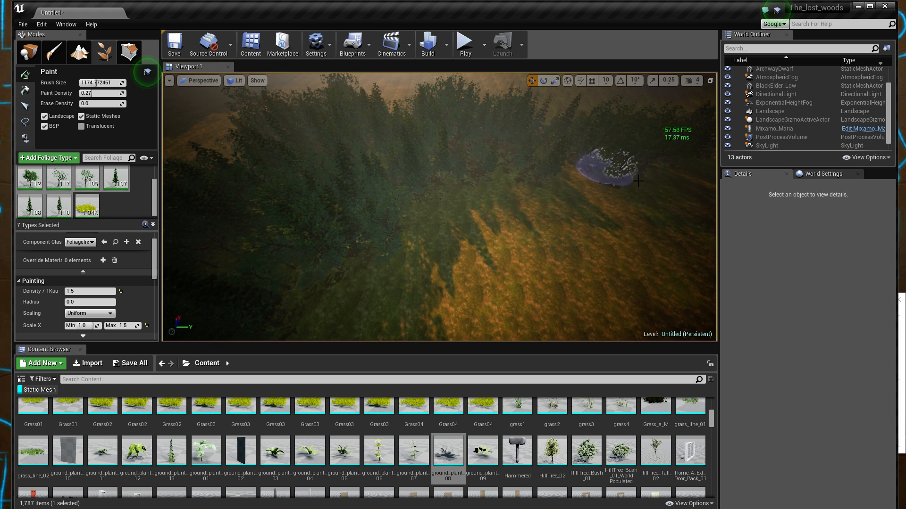
# - Extend the forest along both sides of the open path, leaving a corridor through the middle
pyautogui.moveTo(626, 174); pyautogui.dragTo(698, 184, button='right')
pyautogui.moveTo(509, 278)
pyautogui.keyDown('shift'); pyautogui.mouseDown()
pyautogui.moveTo(399, 240)
pyautogui.moveTo(362, 174)
pyautogui.moveTo(462, 181)
pyautogui.moveTo(516, 157)
pyautogui.moveTo(461, 192)
pyautogui.moveTo(460, 219)
pyautogui.moveTo(516, 212)
pyautogui.moveTo(566, 158)
pyautogui.moveTo(690, 159)
pyautogui.mouseUp(); pyautogui.keyUp('shift')
pyautogui.moveTo(488, 203); pyautogui.dragTo(435, 198, button='right')
pyautogui.moveTo(325, 133)
pyautogui.mouseDown()
pyautogui.moveTo(242, 210)
pyautogui.moveTo(234, 295)
pyautogui.moveTo(301, 149)
pyautogui.mouseUp()
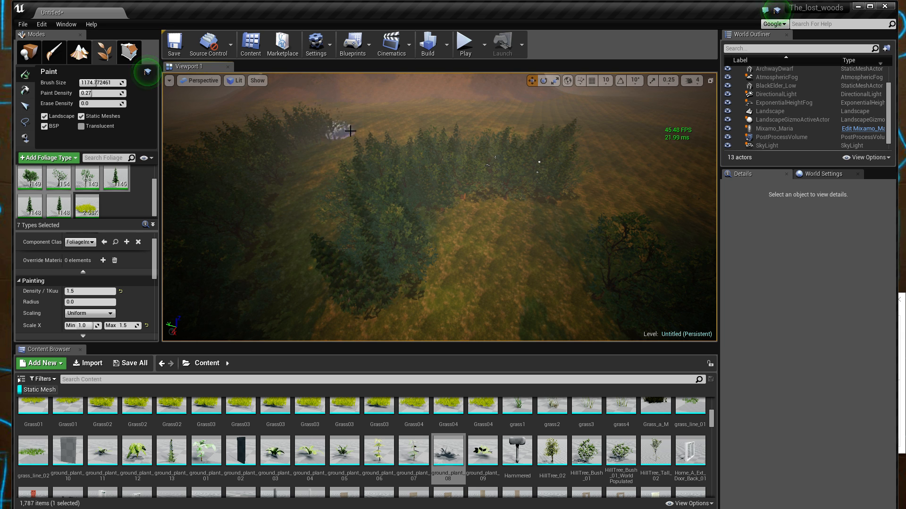
pyautogui.moveTo(410, 238)
pyautogui.mouseDown()
pyautogui.moveTo(512, 190)
pyautogui.moveTo(416, 282)
pyautogui.mouseUp()
pyautogui.moveTo(416, 282); pyautogui.dragTo(523, 287, button='right')
pyautogui.moveTo(416, 282)
pyautogui.mouseDown()
pyautogui.moveTo(471, 190)
pyautogui.moveTo(580, 281)
pyautogui.moveTo(458, 204)
pyautogui.mouseUp()
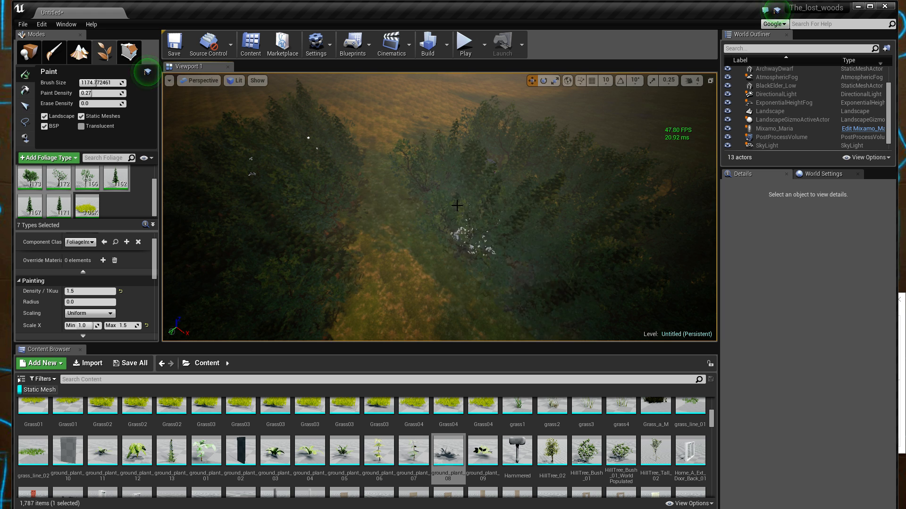
pyautogui.moveTo(457, 203); pyautogui.dragTo(538, 202, button='right')
pyautogui.moveTo(644, 189); pyautogui.dragTo(425, 245)
pyautogui.moveTo(425, 245); pyautogui.dragTo(340, 189, button='right')
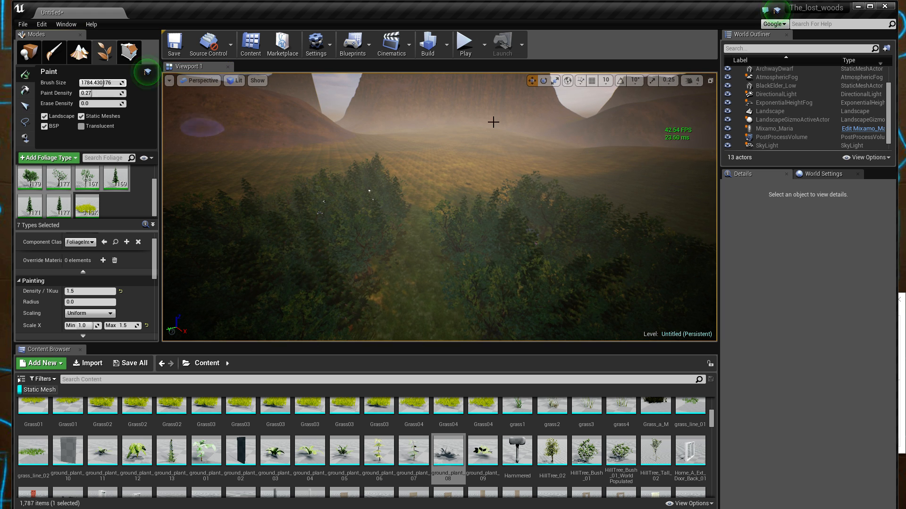
# - Increase the foliage brush size to about 3854 and paint forest over the wider terrain toward the mountains
pyautogui.moveTo(99, 82); pyautogui.dragTo(108, 82)
pyautogui.moveTo(509, 170); pyautogui.dragTo(213, 158)
pyautogui.moveTo(415, 157); pyautogui.dragTo(325, 156, button='right')
pyautogui.moveTo(391, 161); pyautogui.dragTo(191, 174)
pyautogui.moveTo(347, 189); pyautogui.dragTo(198, 188, button='right')
pyautogui.moveTo(350, 158)
pyautogui.mouseDown()
pyautogui.moveTo(398, 152)
pyautogui.moveTo(224, 162)
pyautogui.moveTo(209, 178)
pyautogui.moveTo(439, 145)
pyautogui.moveTo(433, 153)
pyautogui.mouseUp()
pyautogui.moveTo(491, 172); pyautogui.dragTo(340, 172, button='right')
pyautogui.moveTo(498, 148); pyautogui.dragTo(488, 148, button='right')
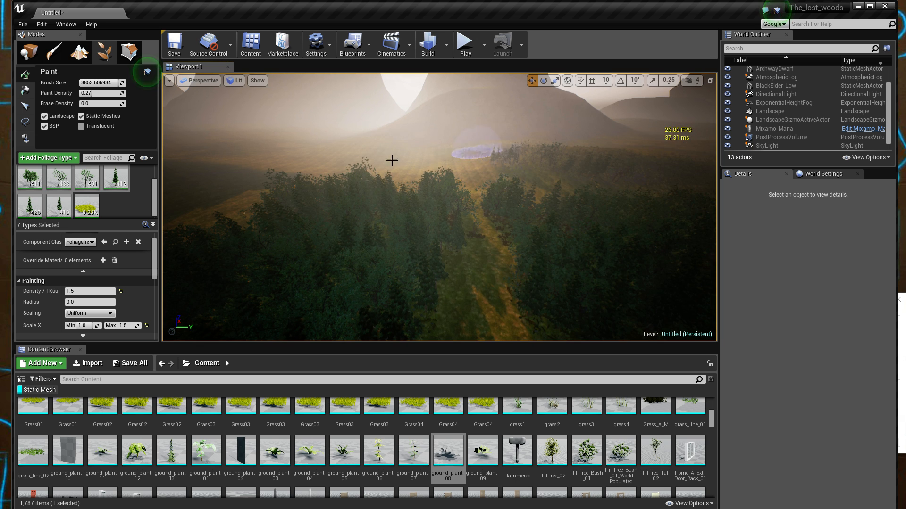
# - Fill the remaining distant valley floor and outer forest edges with more trees and undergrowth
pyautogui.moveTo(296, 152); pyautogui.dragTo(203, 192)
pyautogui.moveTo(332, 154); pyautogui.dragTo(227, 154, button='right')
pyautogui.moveTo(330, 136)
pyautogui.mouseDown()
pyautogui.moveTo(236, 153)
pyautogui.moveTo(193, 177)
pyautogui.moveTo(238, 142)
pyautogui.mouseUp()
pyautogui.moveTo(392, 141); pyautogui.dragTo(438, 140)
pyautogui.moveTo(437, 141); pyautogui.dragTo(342, 142, button='right')
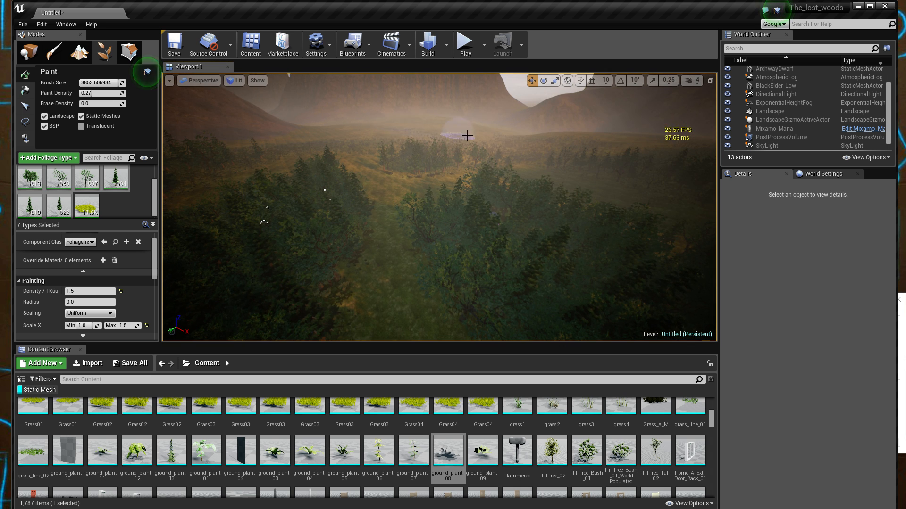
pyautogui.moveTo(357, 135); pyautogui.dragTo(332, 151)
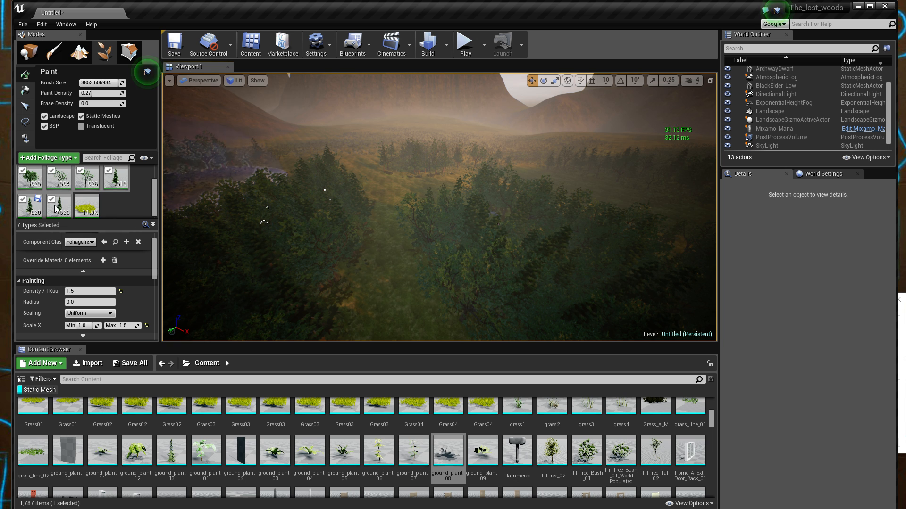
# - Set the painting density to 50 for BogMyrtleBush_01 and the two plant foliage types next to it
pyautogui.scroll(2, 113, 203)
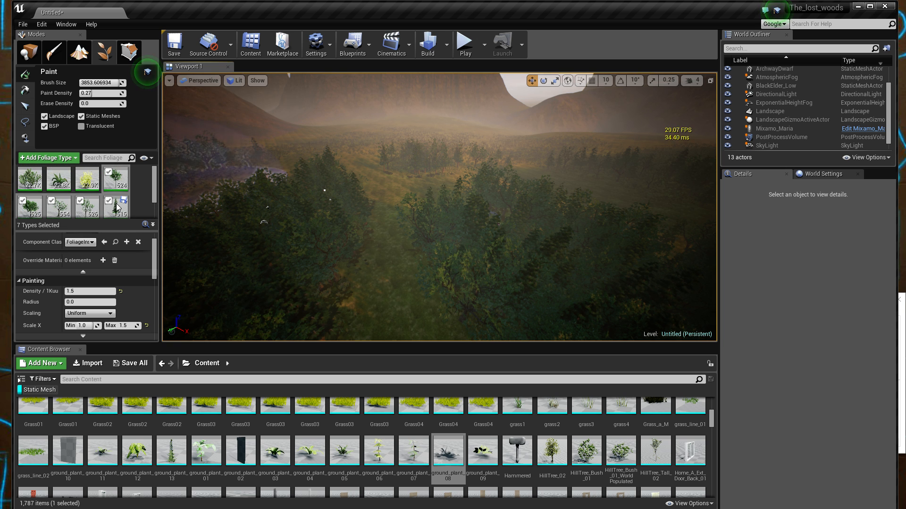
pyautogui.click(23, 180)
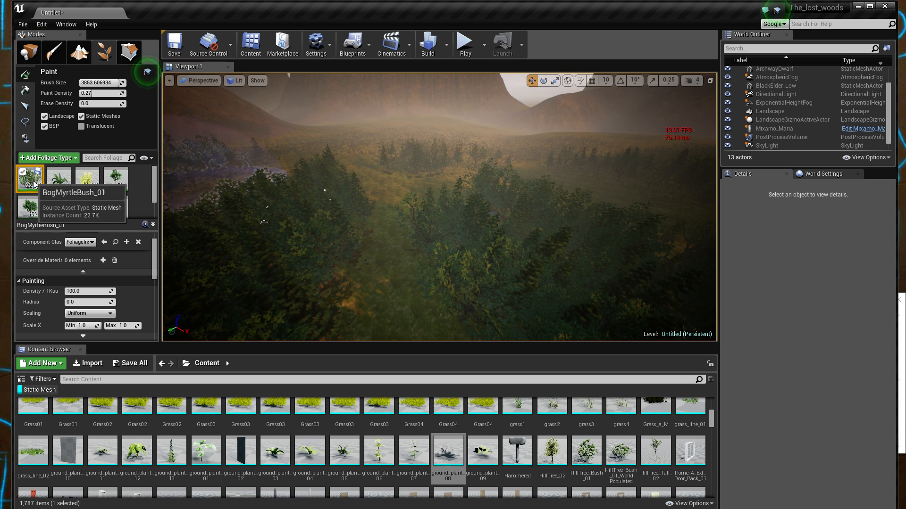
pyautogui.keyDown('shift'); pyautogui.click(91, 184); pyautogui.keyUp('shift')
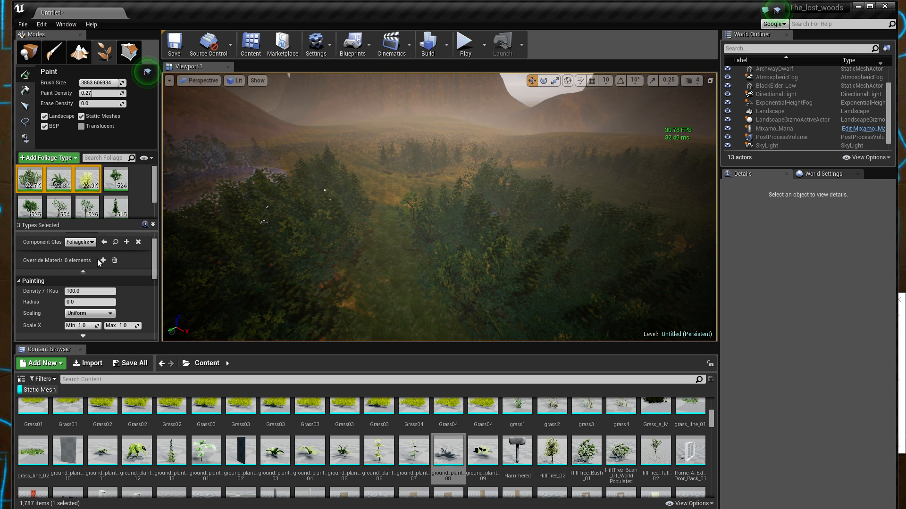
pyautogui.click(100, 291)
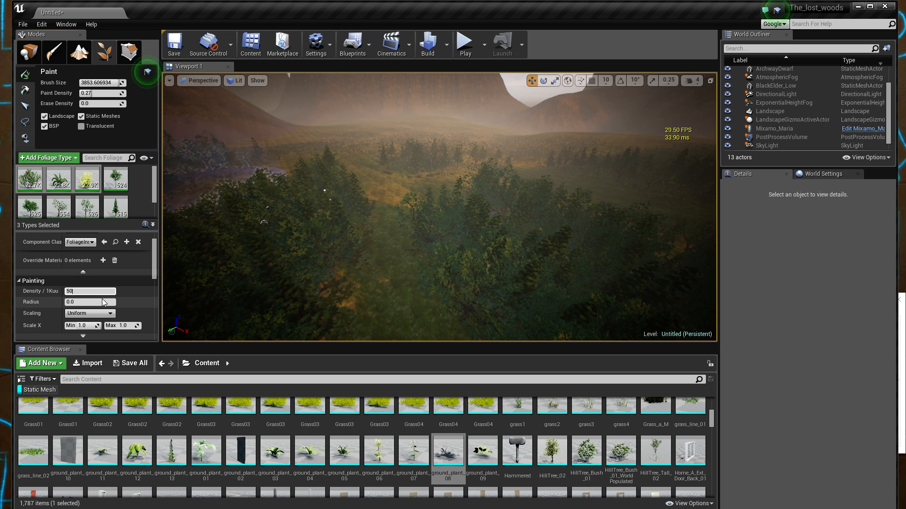
pyautogui.scroll(-10, 108, 304)
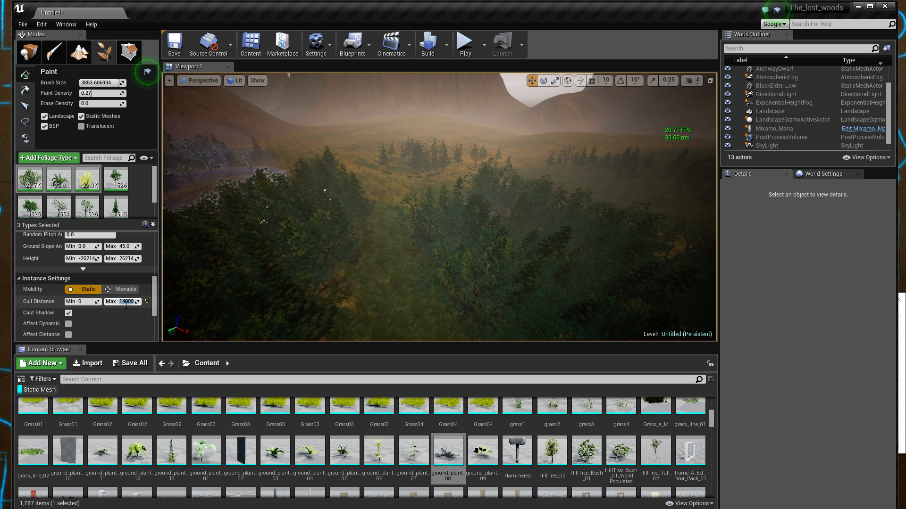
pyautogui.scroll(-5, 107, 317)
pyautogui.scroll(6, 107, 317)
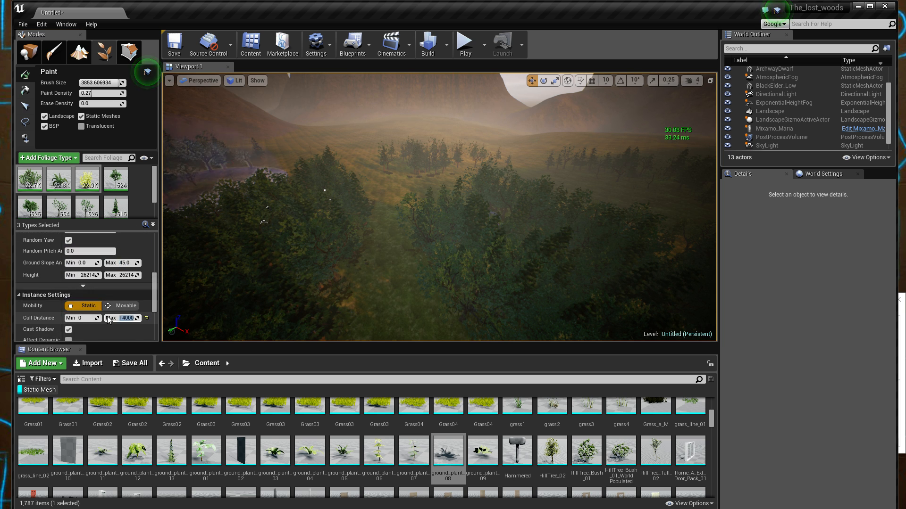
pyautogui.scroll(2, 108, 321)
# - Disable painting for the four Diospyros and three fir foliage types, leaving only the undergrowth and grass enabled
pyautogui.press('w')
pyautogui.moveTo(463, 180); pyautogui.dragTo(252, 199, button='right')
pyautogui.press('w')
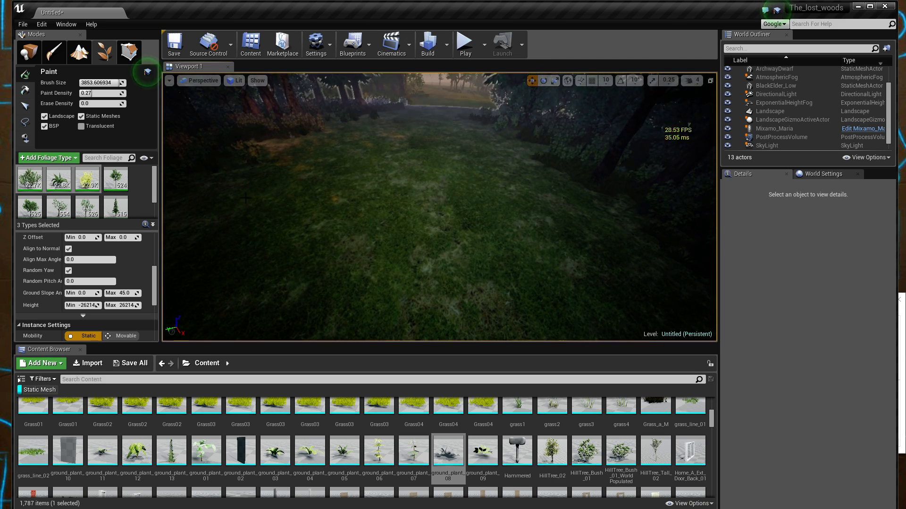
pyautogui.click(115, 179)
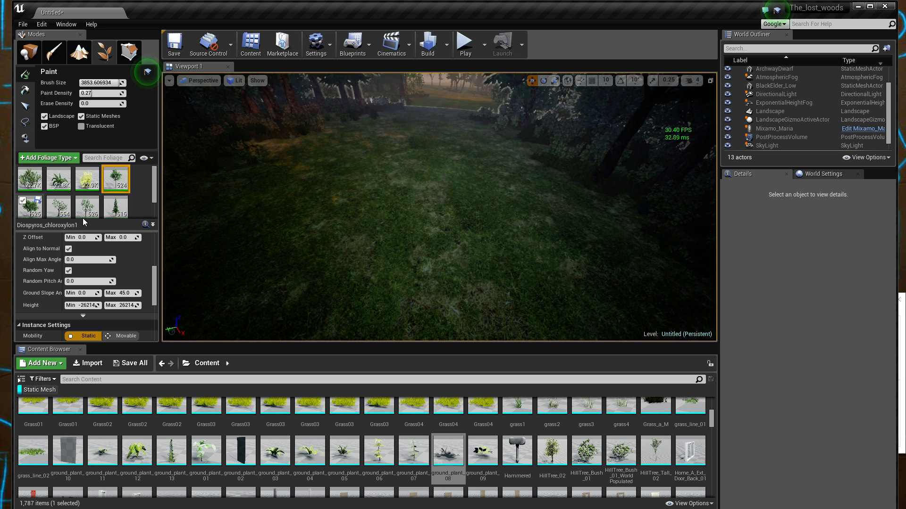
pyautogui.keyDown('shift'); pyautogui.click(107, 216); pyautogui.keyUp('shift')
pyautogui.scroll(-1, 126, 208)
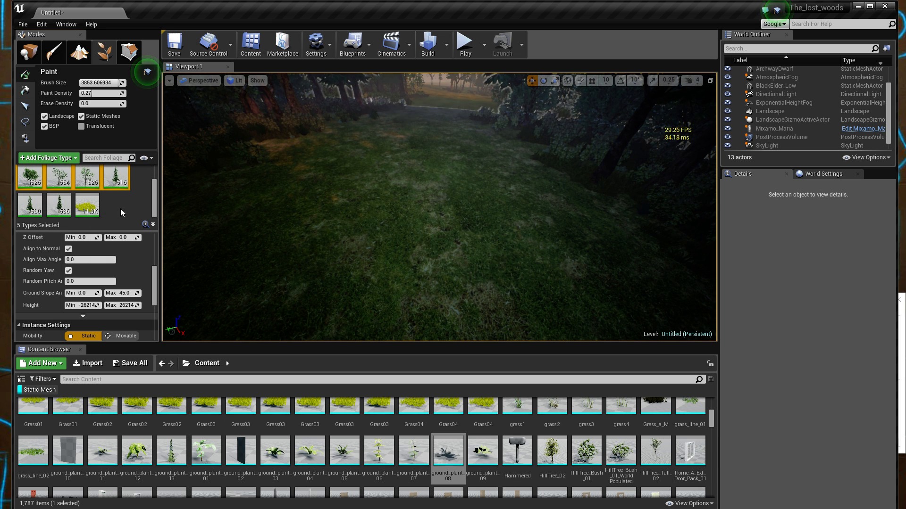
pyautogui.keyDown('shift'); pyautogui.click(66, 214); pyautogui.keyUp('shift')
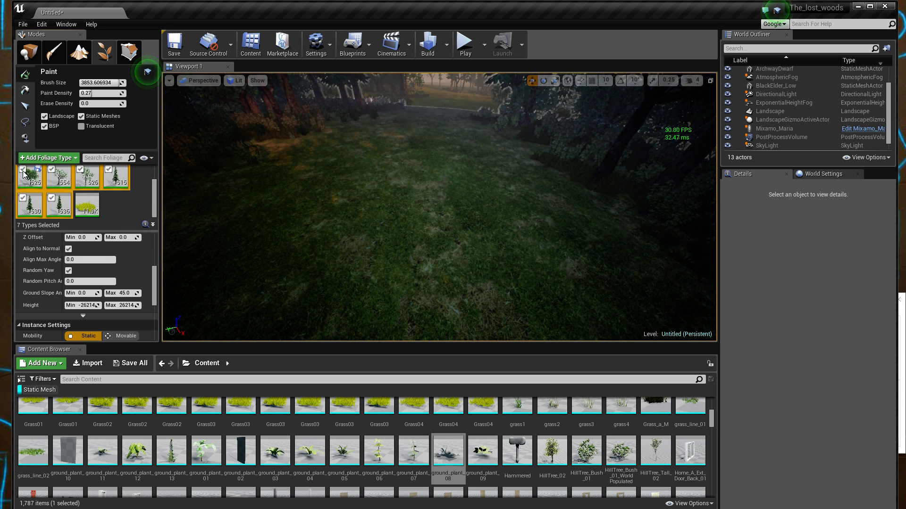
pyautogui.scroll(1, 24, 175)
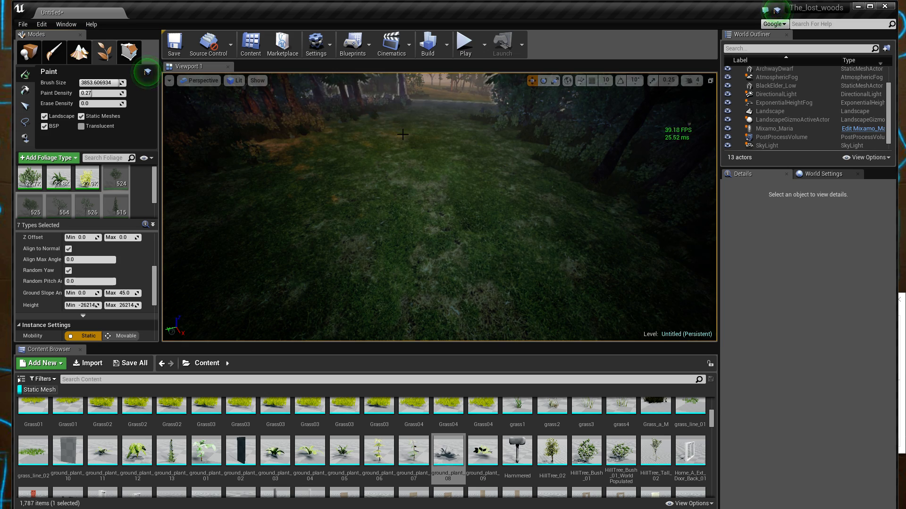
# - Paint bushes, plants and grass without trees over the bare clearing and along the forest path
pyautogui.moveTo(429, 201); pyautogui.dragTo(432, 218)
pyautogui.moveTo(433, 218); pyautogui.dragTo(435, 240, button='right')
pyautogui.press('s')
pyautogui.moveTo(526, 147); pyautogui.dragTo(501, 140, button='right')
pyautogui.moveTo(269, 212)
pyautogui.mouseDown()
pyautogui.moveTo(295, 178)
pyautogui.moveTo(377, 189)
pyautogui.mouseUp()
pyautogui.moveTo(382, 227); pyautogui.dragTo(395, 131)
pyautogui.moveTo(460, 191); pyautogui.dragTo(474, 172, button='right')
pyautogui.moveTo(474, 172); pyautogui.dragTo(383, 130)
pyautogui.moveTo(605, 183); pyautogui.dragTo(438, 181, button='right')
pyautogui.moveTo(556, 207); pyautogui.dragTo(364, 132)
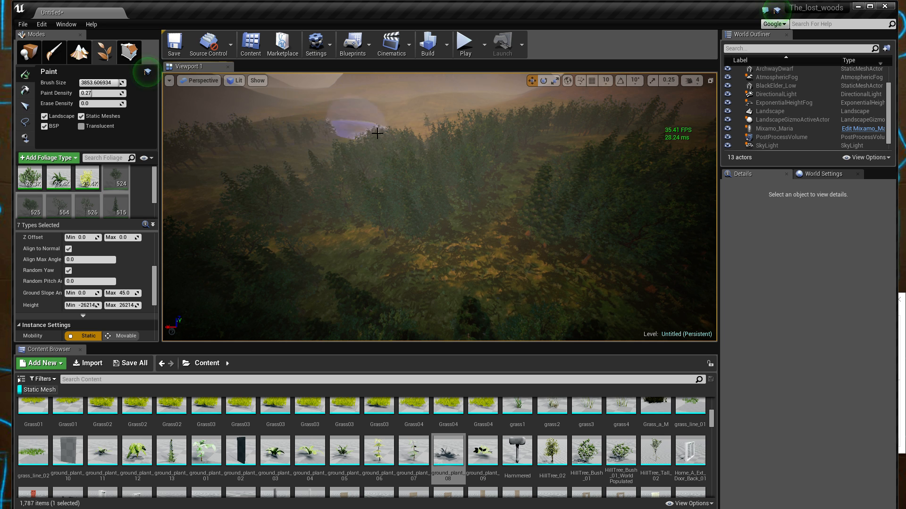
# - Spread the undergrowth and grass across the outer forest and the distant open ground
pyautogui.moveTo(283, 113); pyautogui.dragTo(435, 100)
pyautogui.moveTo(410, 167); pyautogui.dragTo(301, 165, button='right')
pyautogui.moveTo(501, 150); pyautogui.dragTo(239, 154)
pyautogui.moveTo(239, 154); pyautogui.dragTo(156, 153, button='right')
pyautogui.moveTo(302, 153)
pyautogui.mouseDown()
pyautogui.moveTo(412, 169)
pyautogui.moveTo(285, 128)
pyautogui.moveTo(190, 151)
pyautogui.mouseUp()
pyautogui.moveTo(466, 112)
pyautogui.mouseDown()
pyautogui.moveTo(283, 113)
pyautogui.moveTo(377, 163)
pyautogui.mouseUp()
pyautogui.moveTo(398, 166); pyautogui.dragTo(278, 158, button='right')
pyautogui.moveTo(398, 165)
pyautogui.mouseDown()
pyautogui.moveTo(505, 191)
pyautogui.moveTo(379, 203)
pyautogui.mouseUp()
# - Play the level from ground level in the clearing to preview the character among the foliage, and stop the preview
pyautogui.moveTo(380, 203)
pyautogui.mouseDown(button='right')
pyautogui.moveTo(373, 250)
pyautogui.moveTo(349, 279)
pyautogui.mouseUp(button='right')
pyautogui.moveTo(502, 138)
pyautogui.mouseDown(button='right')
pyautogui.moveTo(398, 212)
pyautogui.moveTo(408, 198)
pyautogui.moveTo(408, 122)
pyautogui.moveTo(401, 141)
pyautogui.moveTo(382, 113)
pyautogui.moveTo(349, 101)
pyautogui.moveTo(283, 101)
pyautogui.moveTo(486, 197)
pyautogui.mouseUp(button='right')
pyautogui.press('w')
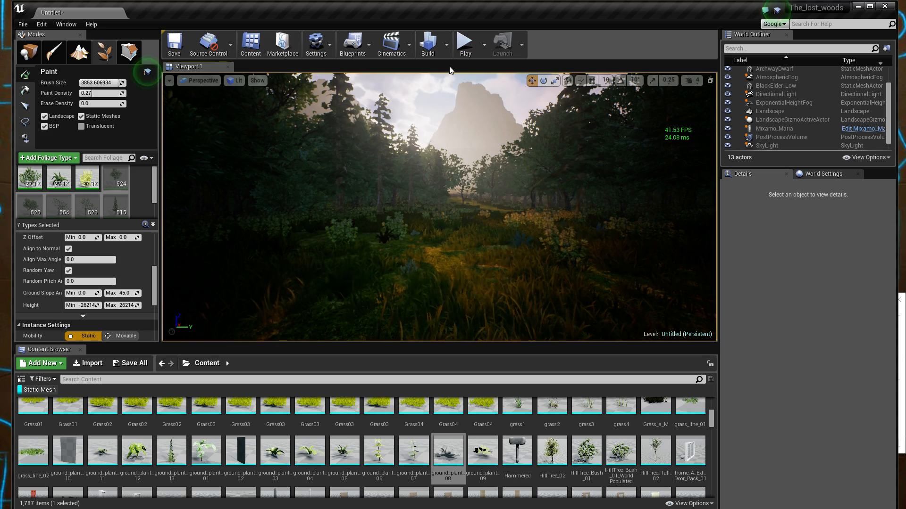
pyautogui.click(465, 44)
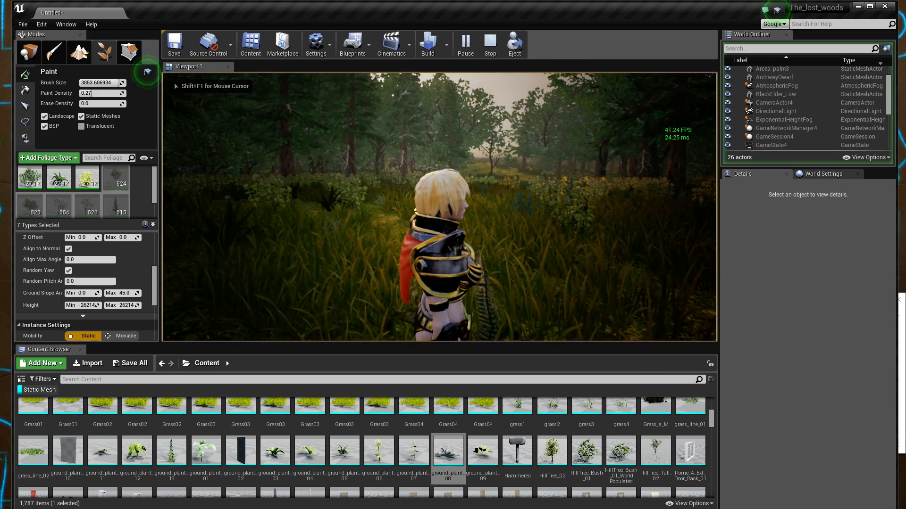
pyautogui.press('Escape')
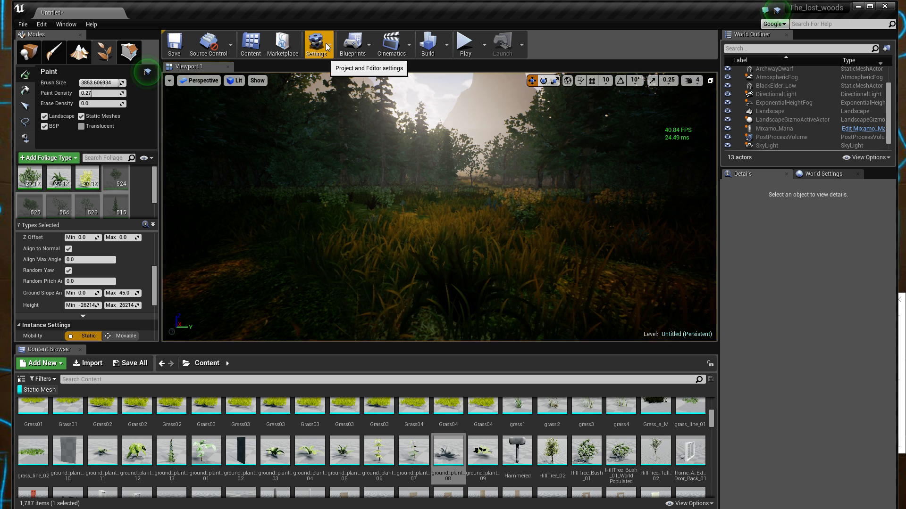
# - Set the engine scalability to High shadows, High effects and Medium view distance
pyautogui.click(314, 47)
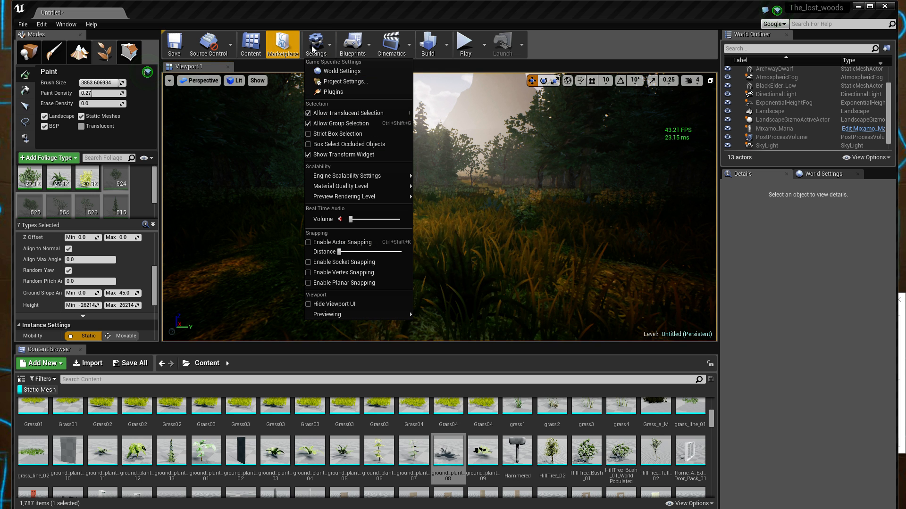
pyautogui.moveTo(379, 177)
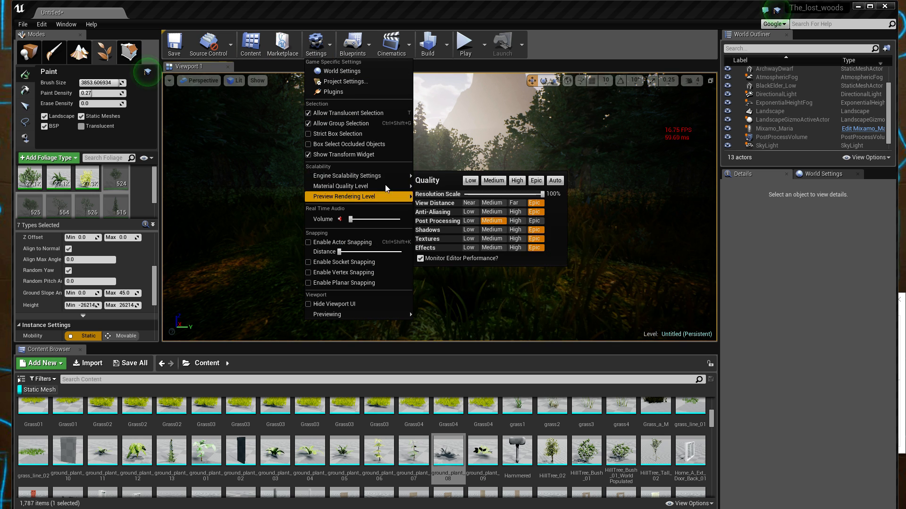
pyautogui.click(515, 229)
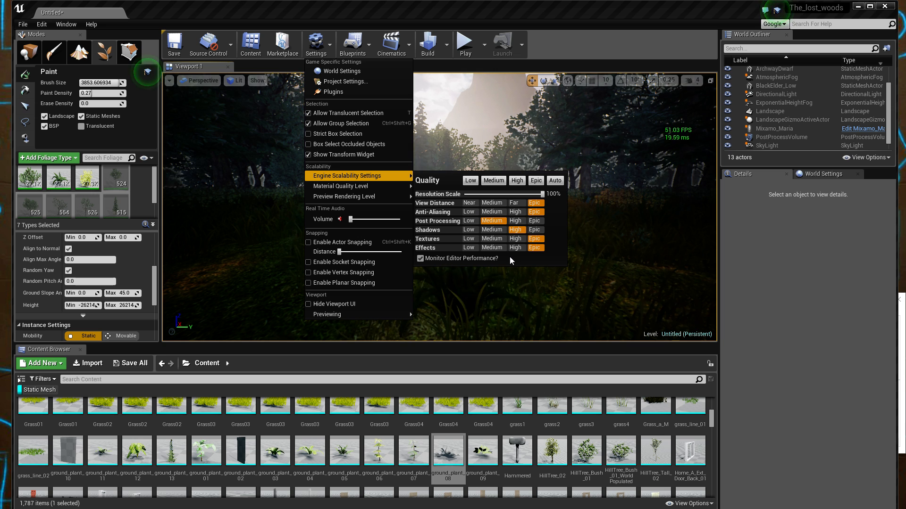
pyautogui.click(516, 248)
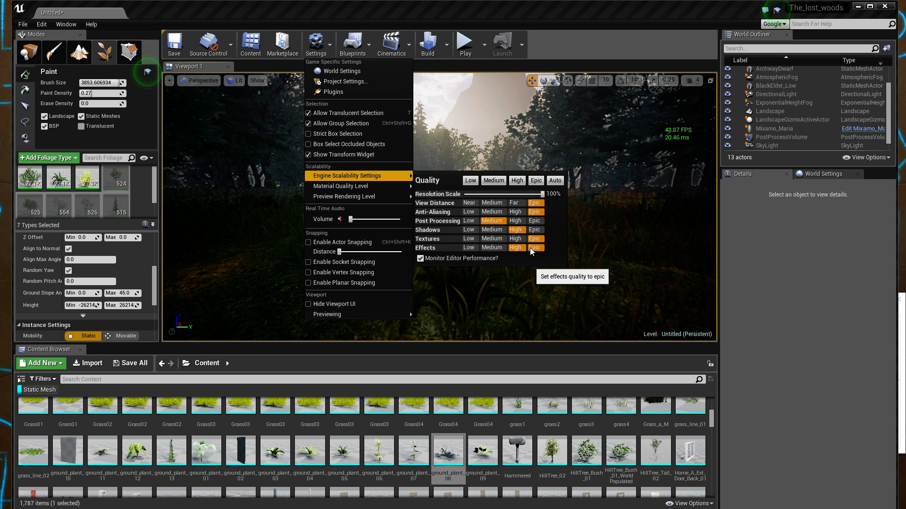
pyautogui.click(514, 203)
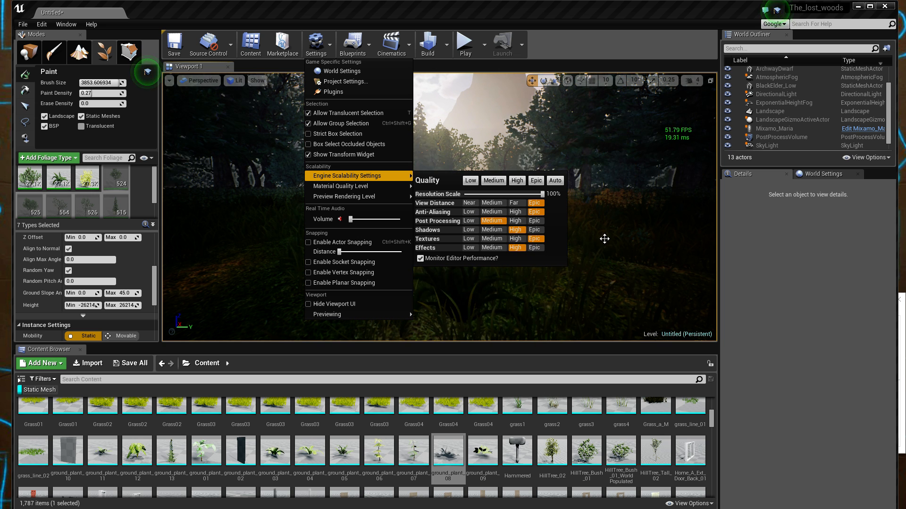
pyautogui.click(514, 206)
pyautogui.click(498, 205)
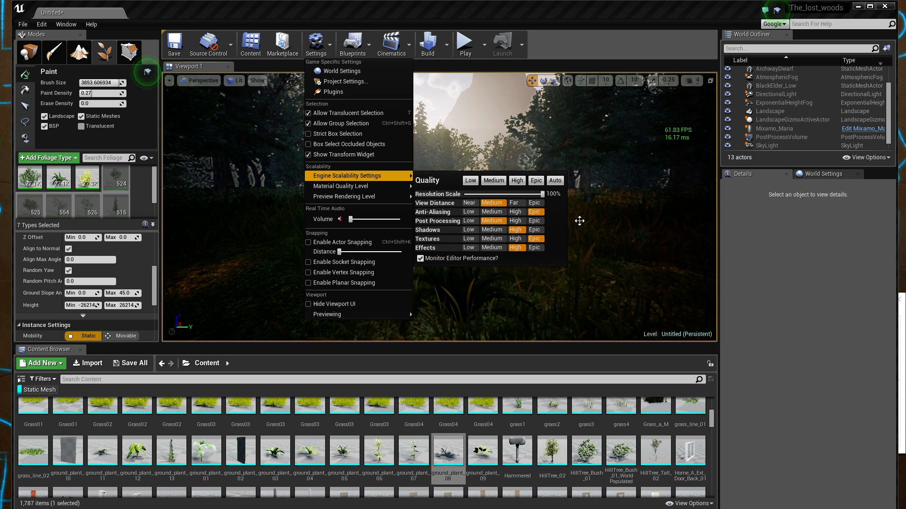
pyautogui.rightClick(579, 221)
pyautogui.press('s')
pyautogui.moveTo(550, 250)
pyautogui.mouseDown(button='right')
pyautogui.moveTo(340, 245)
pyautogui.moveTo(519, 245)
pyautogui.mouseUp(button='right')
pyautogui.press('w')
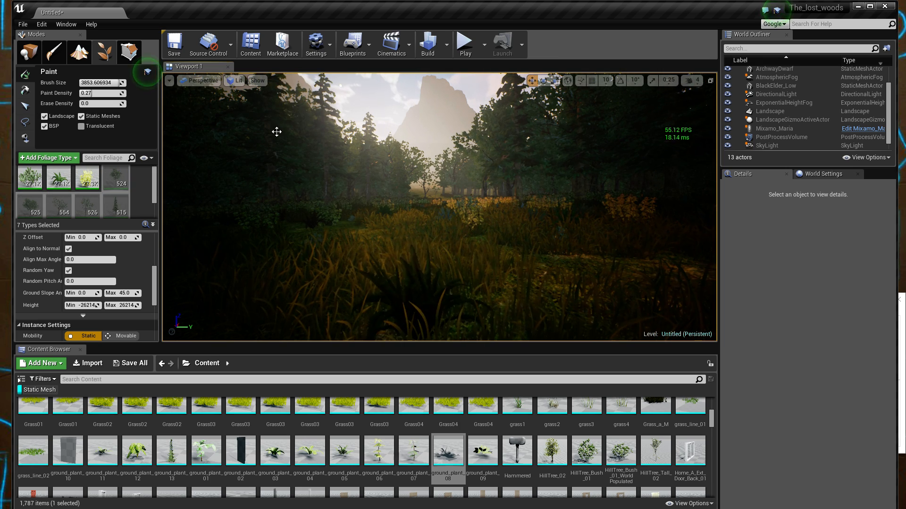
# - Leave foliage painting and set the view distance to Medium in the engine scalability settings
pyautogui.click(30, 53)
pyautogui.moveTo(486, 173)
pyautogui.mouseDown(button='right')
pyautogui.moveTo(488, 194)
pyautogui.moveTo(536, 191)
pyautogui.moveTo(441, 183)
pyautogui.moveTo(471, 185)
pyautogui.moveTo(471, 172)
pyautogui.moveTo(632, 174)
pyautogui.moveTo(387, 176)
pyautogui.moveTo(429, 180)
pyautogui.mouseUp(button='right')
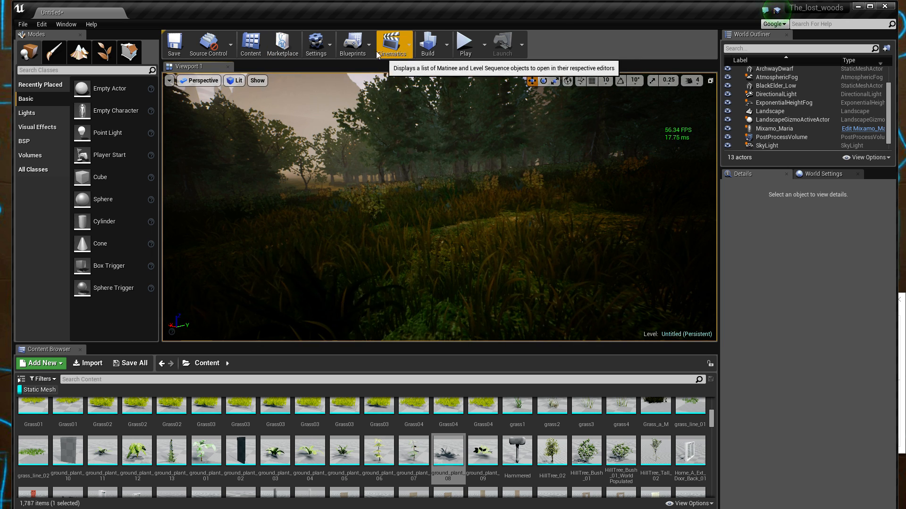
pyautogui.click(324, 53)
pyautogui.moveTo(386, 184)
pyautogui.moveTo(386, 181)
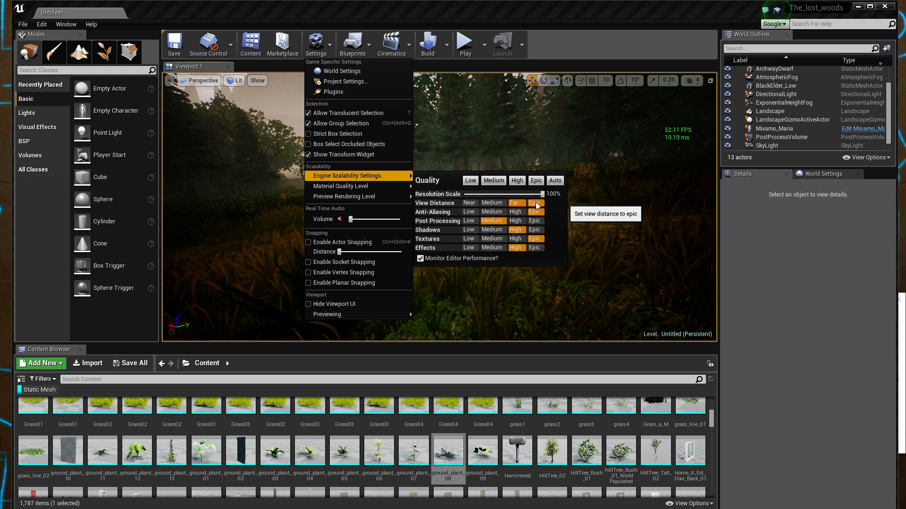
pyautogui.click(502, 205)
pyautogui.moveTo(542, 283); pyautogui.dragTo(486, 273, button='right')
# - Play the level, run the character along the overgrown forest path to preview the undergrowth, and stop the preview
pyautogui.click(466, 48)
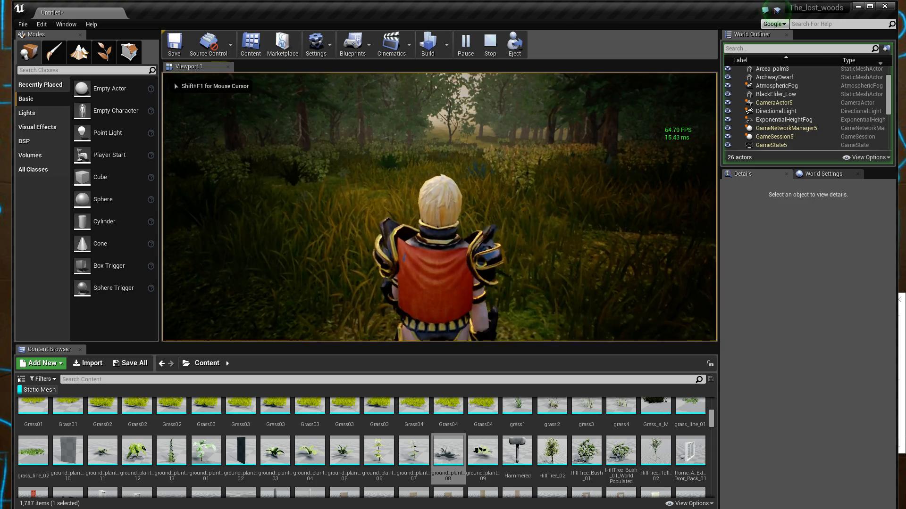
pyautogui.press('w')
pyautogui.press('w')
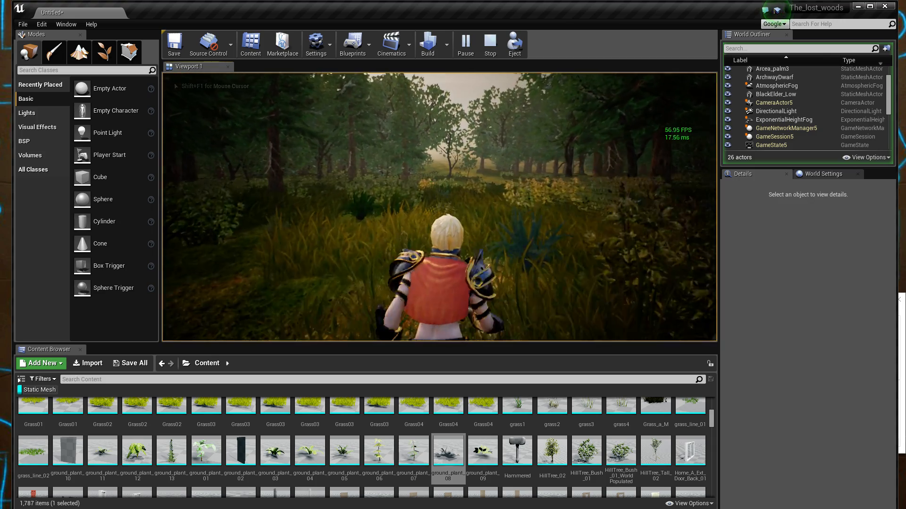
pyautogui.press('s')
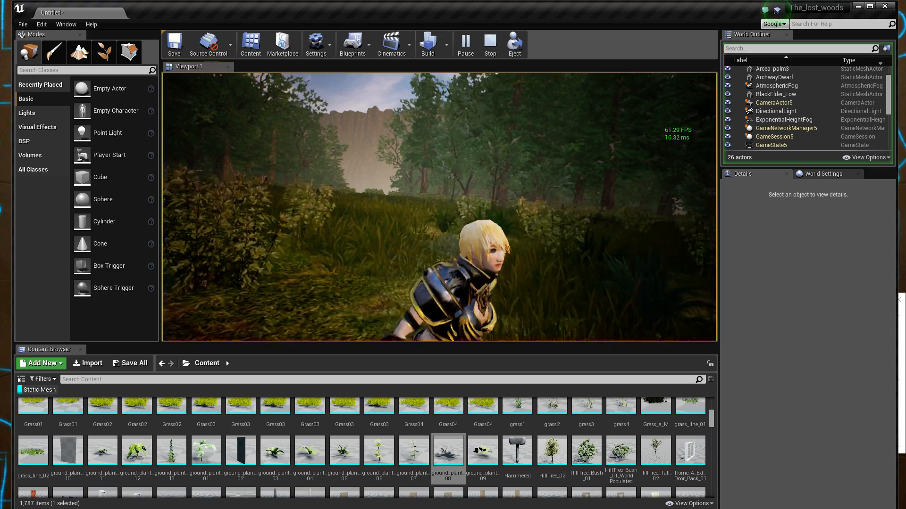
pyautogui.press('w')
pyautogui.press('w')
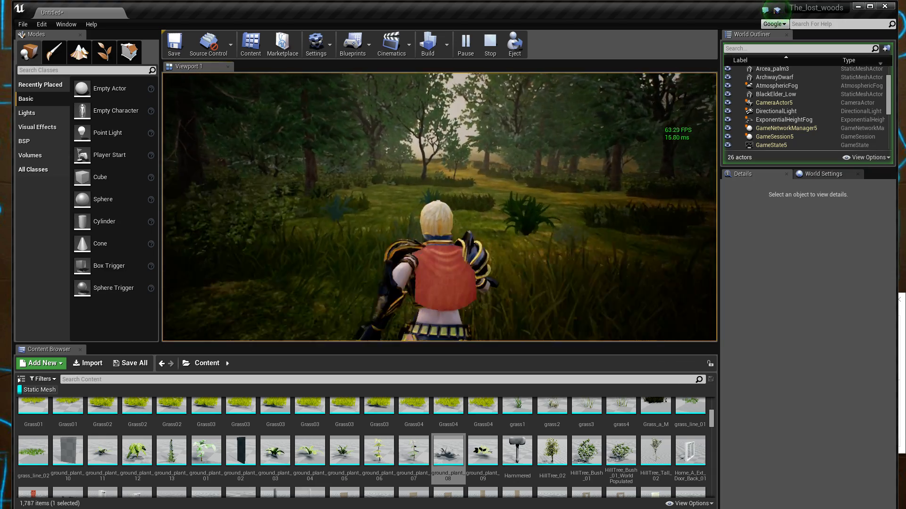
pyautogui.press('w')
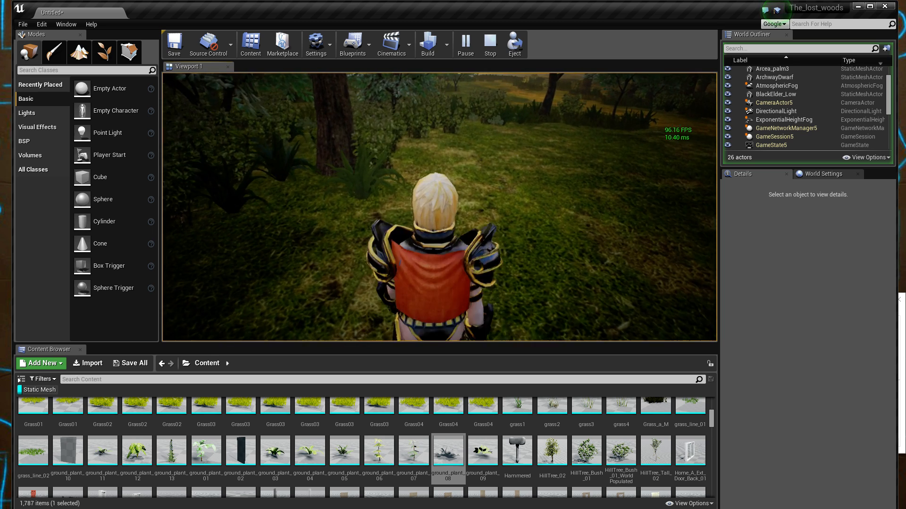
pyautogui.press('Escape')
# - Set the SkyLight's intensity to 0.4 while comparing brightness under the trees
pyautogui.moveTo(596, 207); pyautogui.dragTo(596, 206, button='right')
pyautogui.click(767, 147)
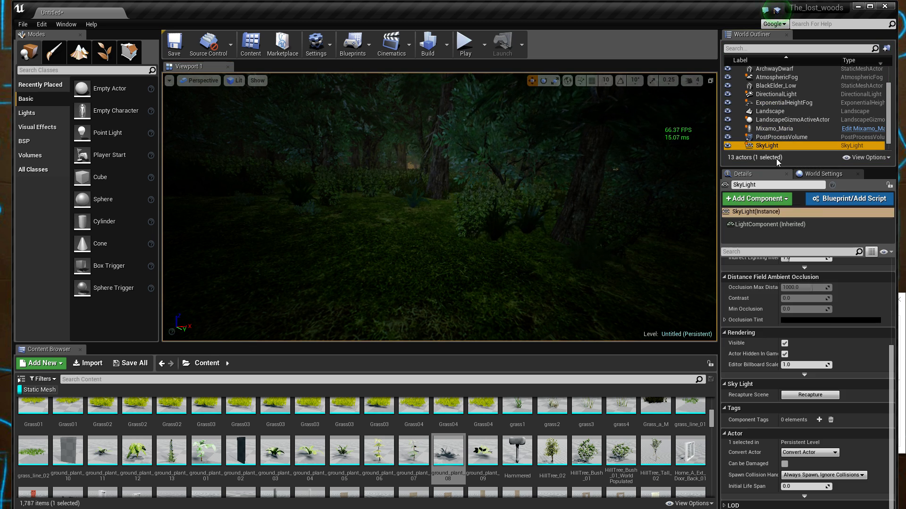
pyautogui.scroll(5, 804, 418)
pyautogui.click(803, 402)
pyautogui.write('1')
pyautogui.press('Return')
pyautogui.write('0.1')
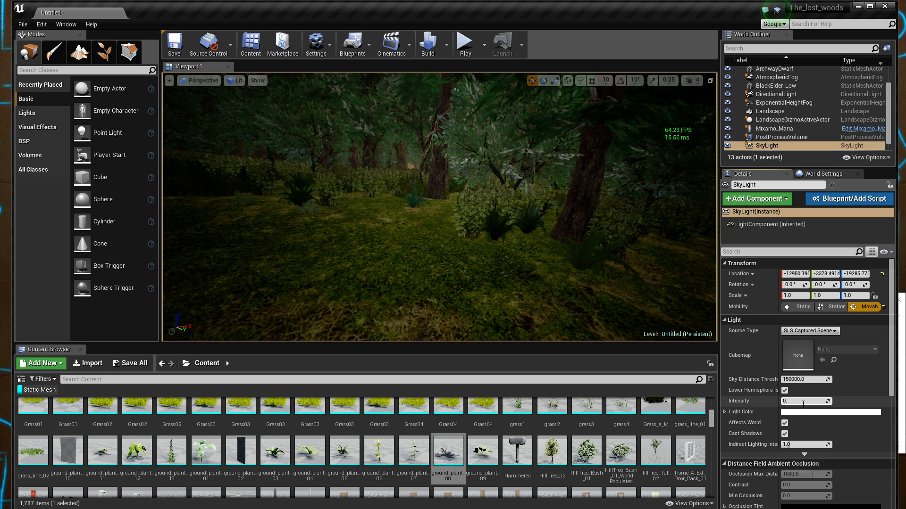
pyautogui.press('Return')
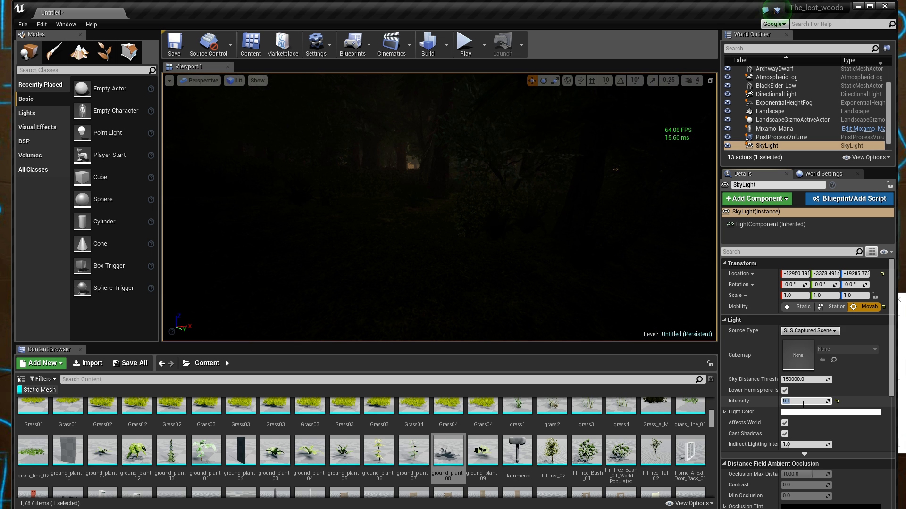
pyautogui.write('5')
pyautogui.press('Return')
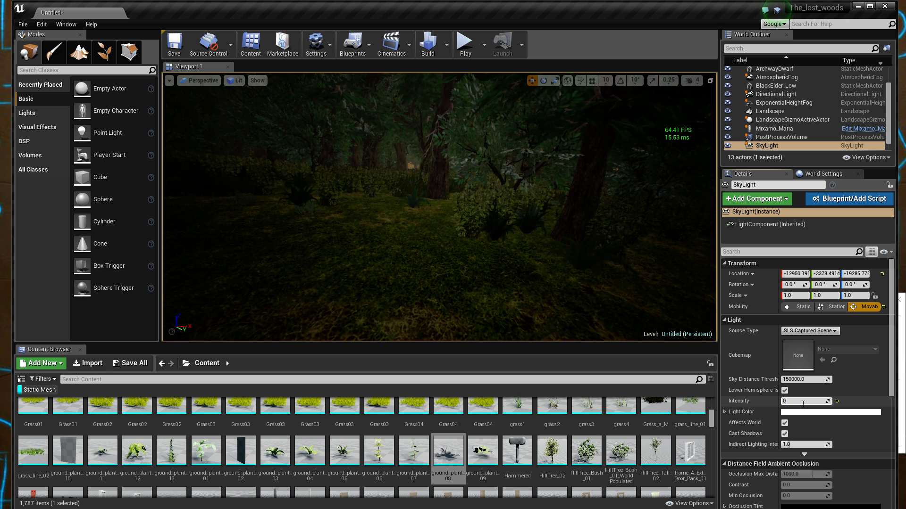
pyautogui.moveTo(556, 226); pyautogui.dragTo(378, 226, button='right')
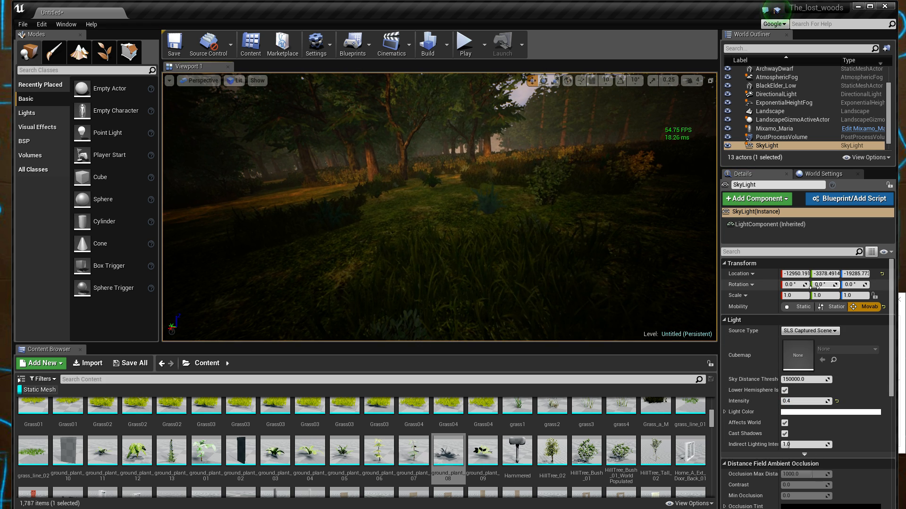
# - Try Static and Stationary mobility on the SkyLight, and return it to Movable
pyautogui.click(797, 307)
pyautogui.moveTo(519, 212); pyautogui.dragTo(358, 217, button='right')
pyautogui.click(833, 311)
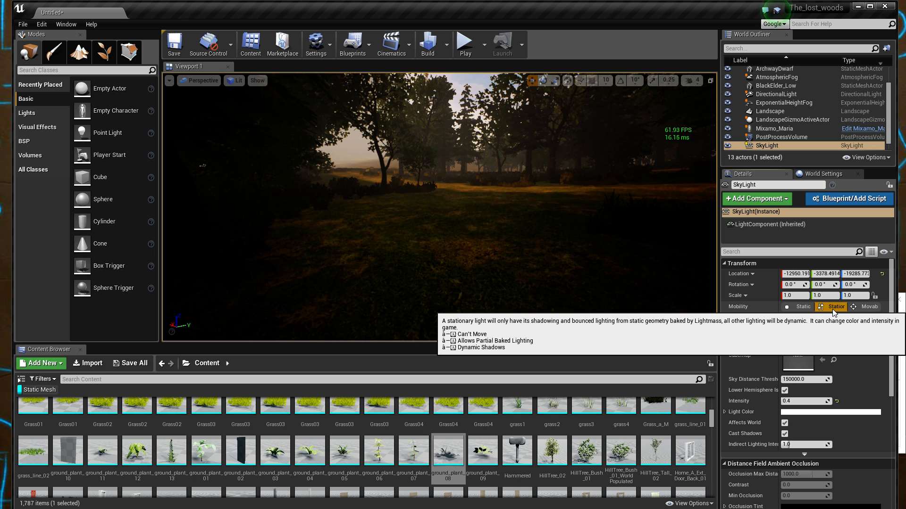
pyautogui.click(860, 307)
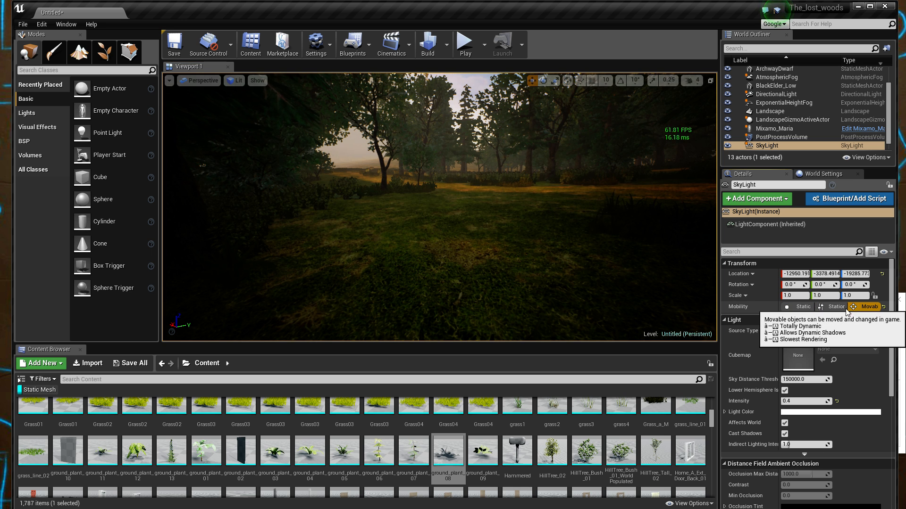
pyautogui.moveTo(602, 250)
pyautogui.mouseDown(button='right')
pyautogui.moveTo(583, 255)
pyautogui.moveTo(590, 260)
pyautogui.mouseUp(button='right')
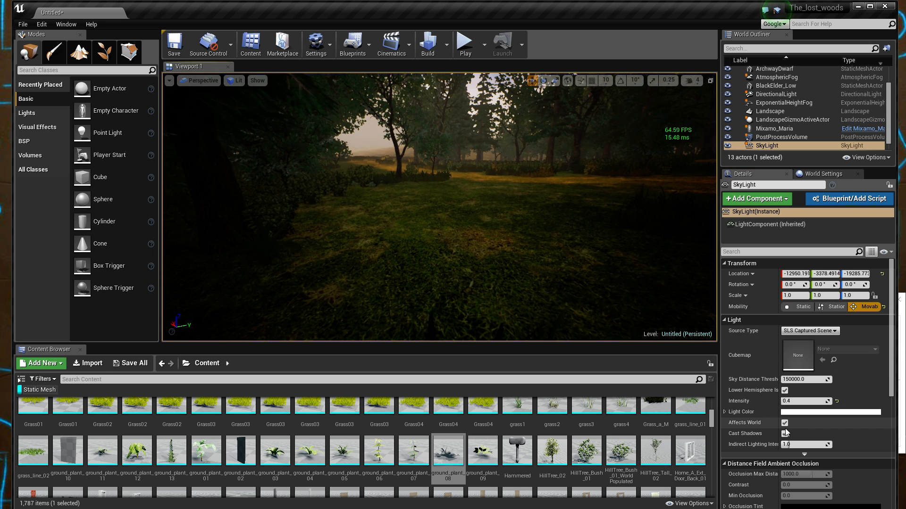
# - Try toggling the DirectionalLight's atmosphere sun light, modulated shadows and colour temperature options, restoring each one
pyautogui.moveTo(629, 163); pyautogui.dragTo(677, 163, button='right')
pyautogui.click(768, 94)
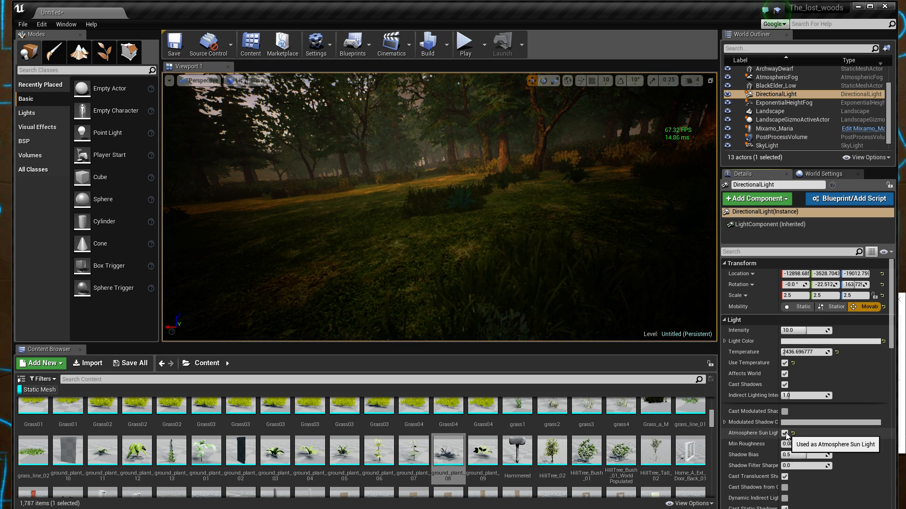
pyautogui.click(785, 433)
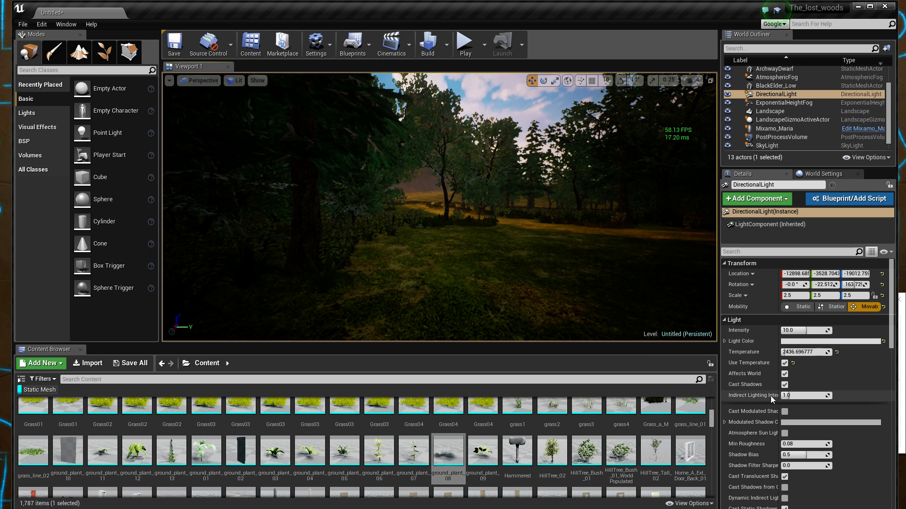
pyautogui.click(784, 433)
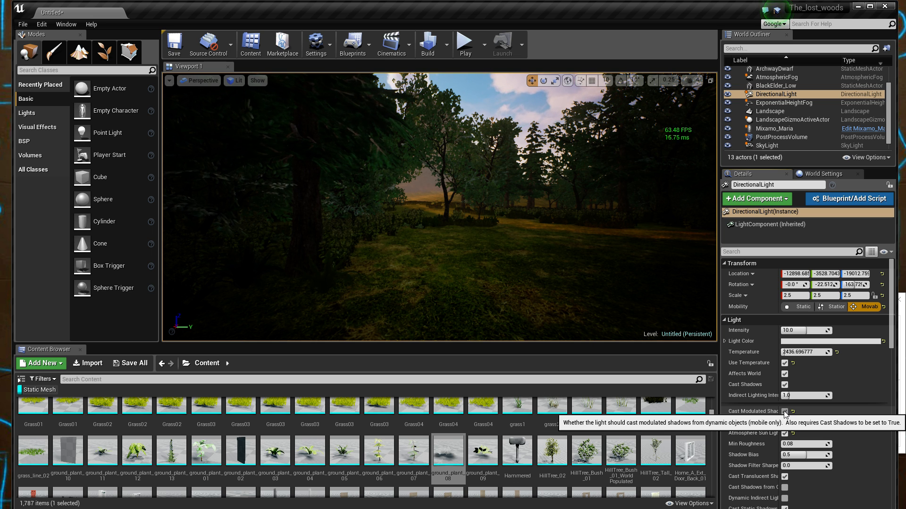
pyautogui.click(785, 412)
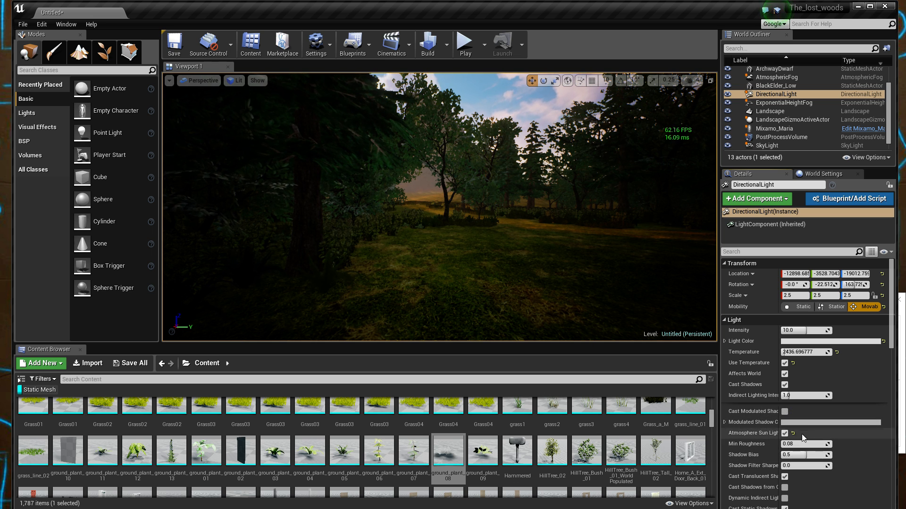
pyautogui.click(784, 363)
pyautogui.click(784, 363)
# - Set the DirectionalLight's shadow bias to 1.0 and enable its dynamic indirect lighting
pyautogui.scroll(-4, 797, 386)
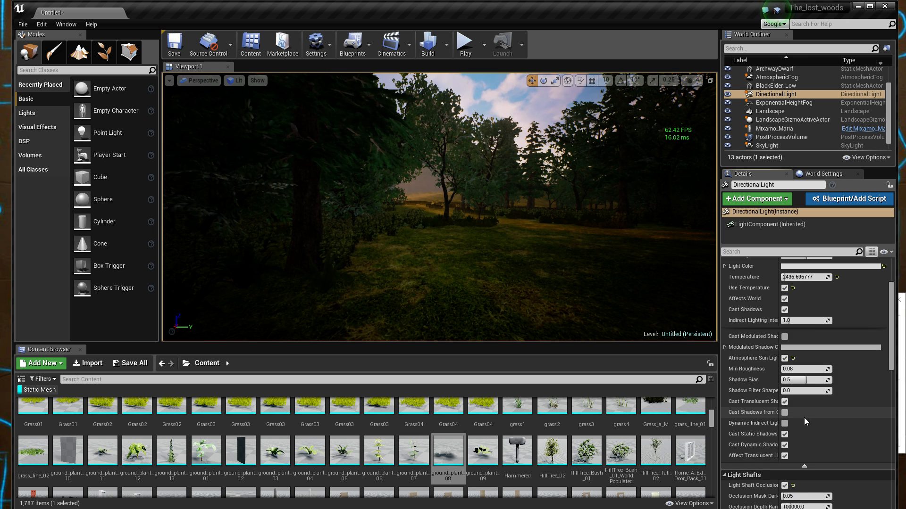
pyautogui.moveTo(802, 365); pyautogui.dragTo(783, 365)
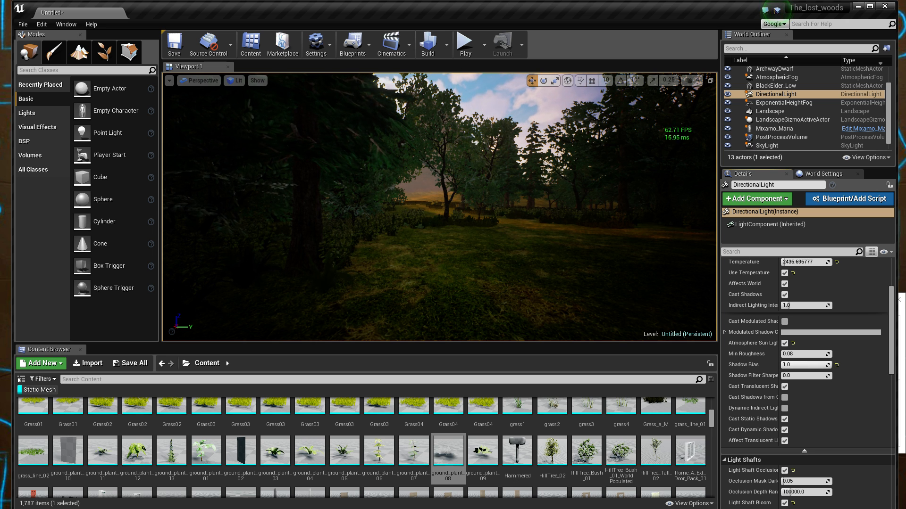
pyautogui.click(784, 409)
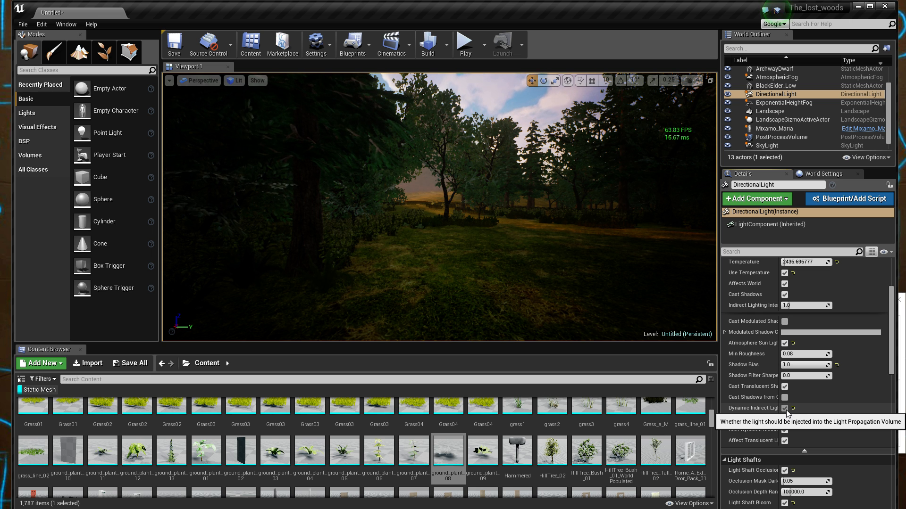
# - Select the Ultra Dynamic Sky and turn off its cloud shadows
pyautogui.moveTo(622, 235); pyautogui.dragTo(622, 201, button='right')
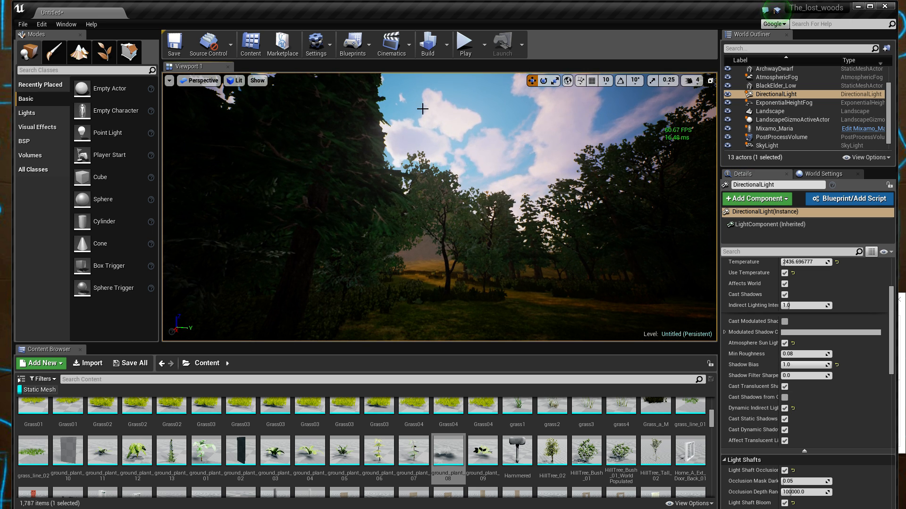
pyautogui.click(623, 235)
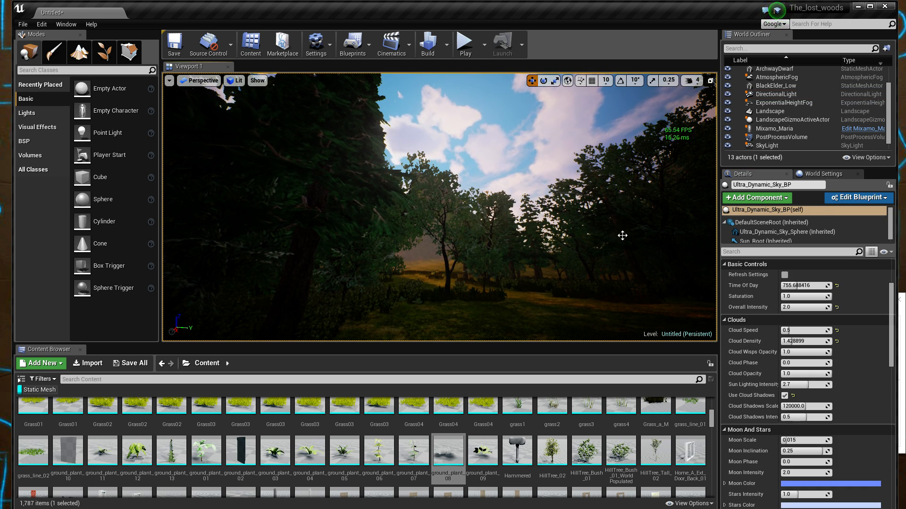
pyautogui.click(784, 396)
# - Play the level from the shaded clearing, run the character out to the sunlit open ground, and stop the preview
pyautogui.moveTo(589, 259); pyautogui.dragTo(582, 281, button='right')
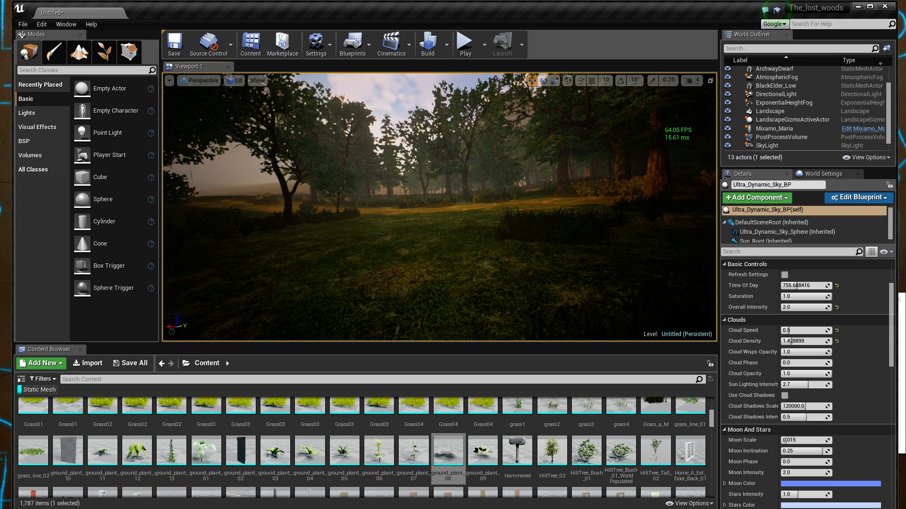
pyautogui.click(466, 43)
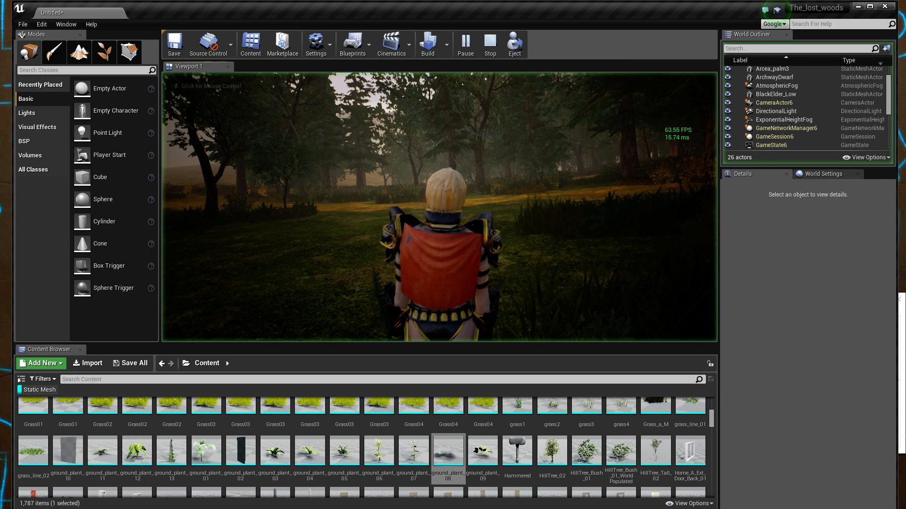
pyautogui.click(448, 184)
pyautogui.press('w')
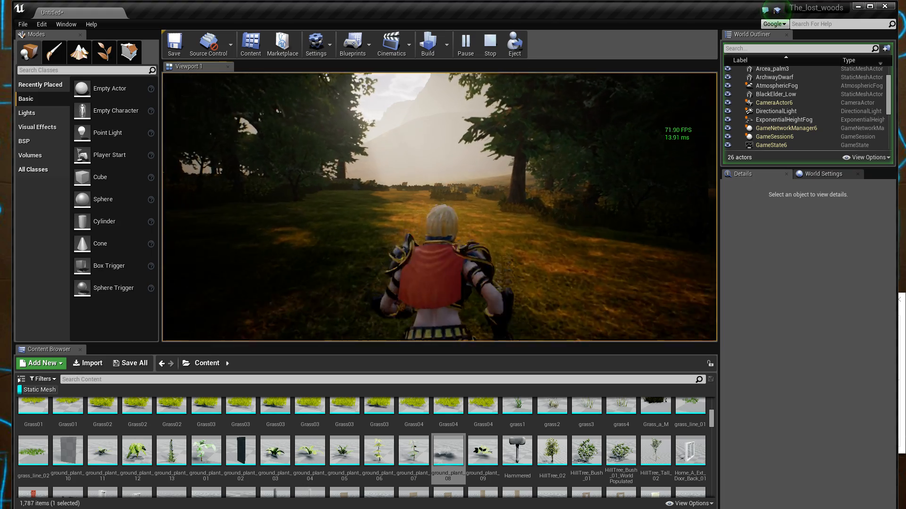
pyautogui.press('w')
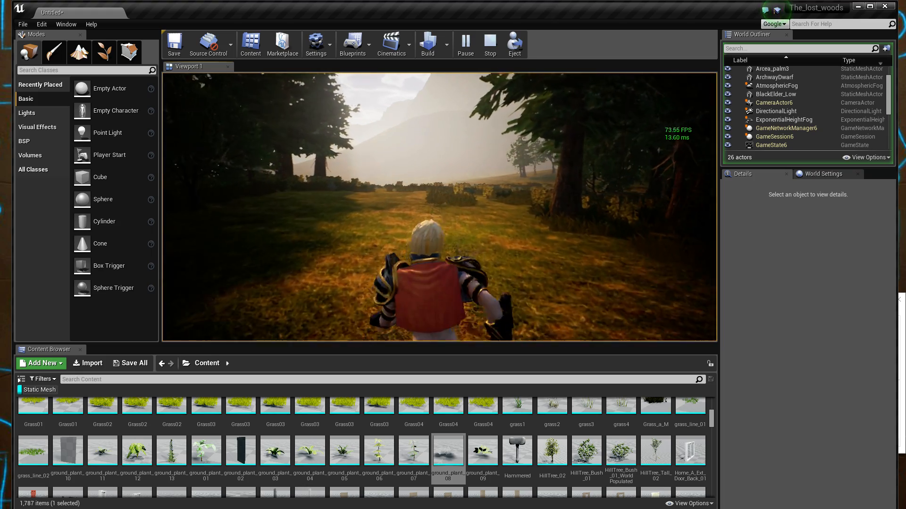
pyautogui.press('w')
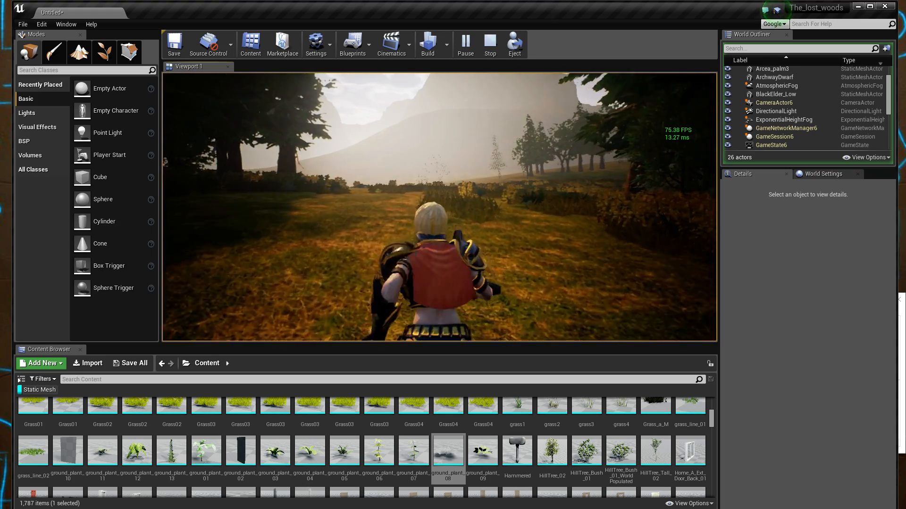
pyautogui.press('w')
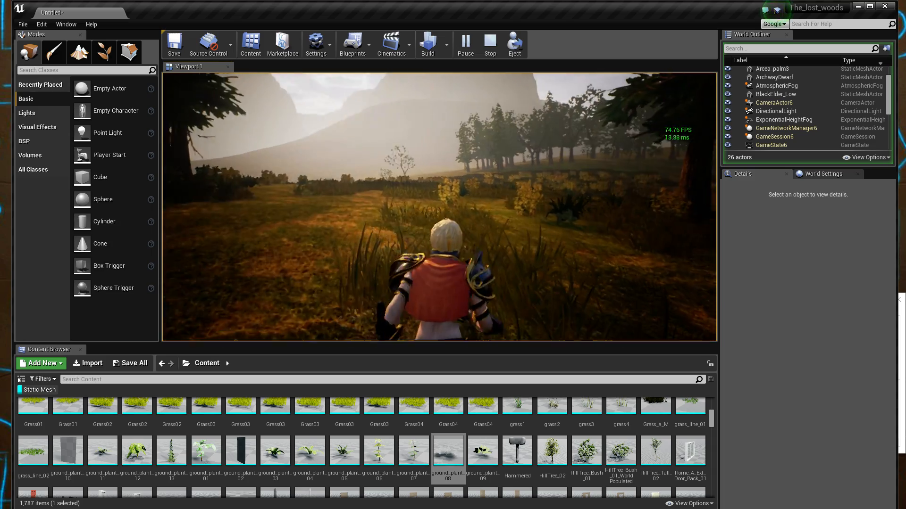
pyautogui.press('w')
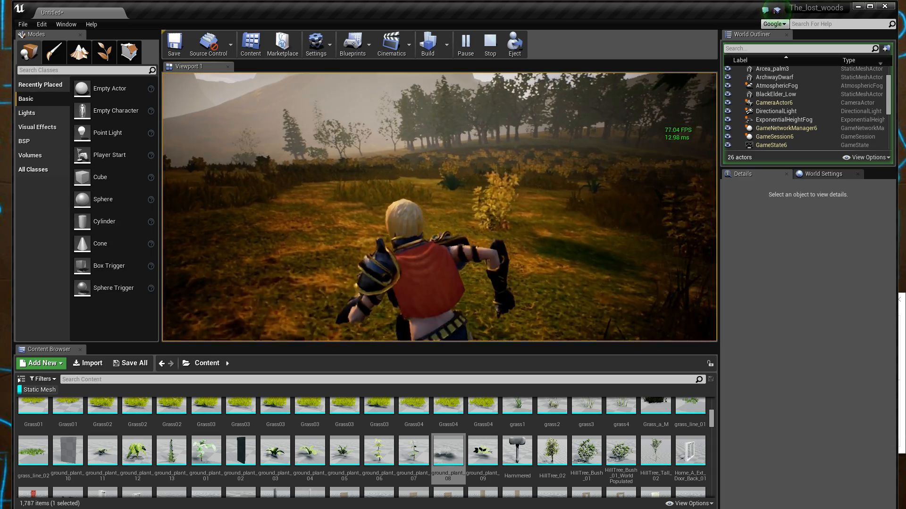
pyautogui.press('Escape')
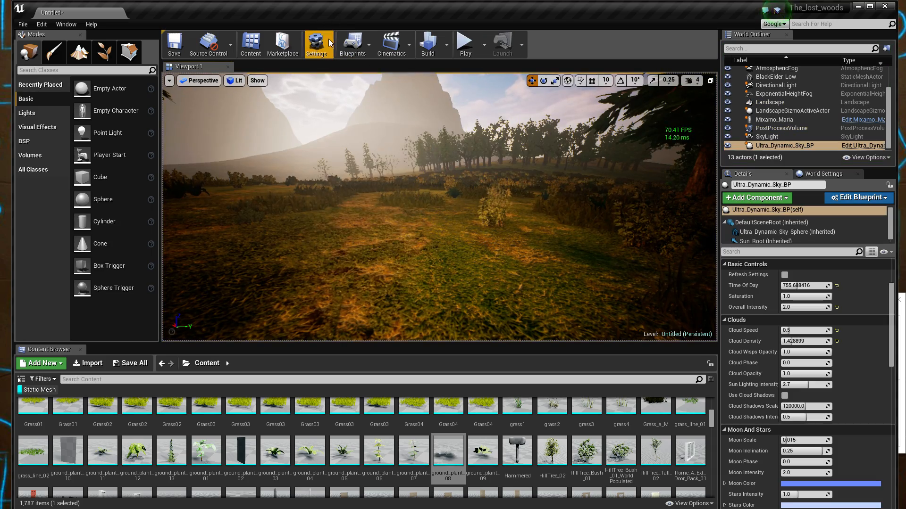
# - Play the level, run the character through the grassy clearing toward the woods, and stop the preview
pyautogui.click(331, 38)
pyautogui.click(465, 43)
pyautogui.press('w')
pyautogui.press('w')
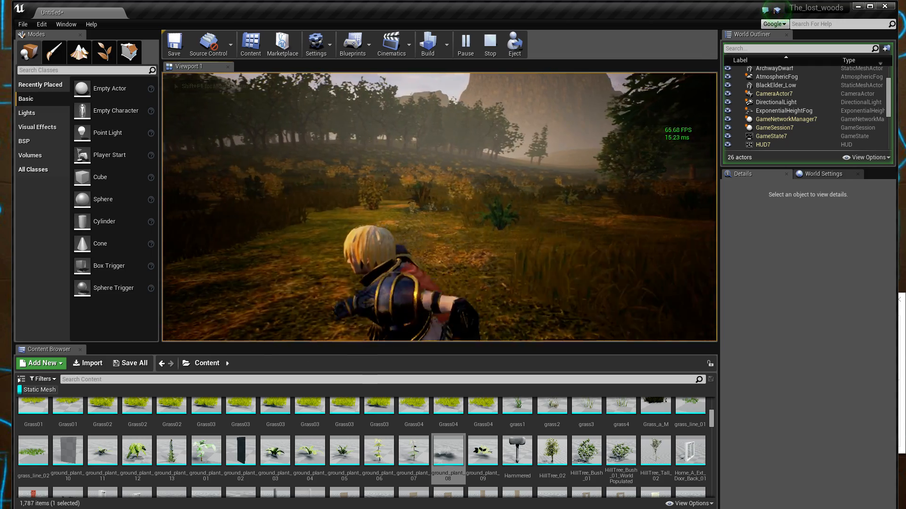
pyautogui.press('w')
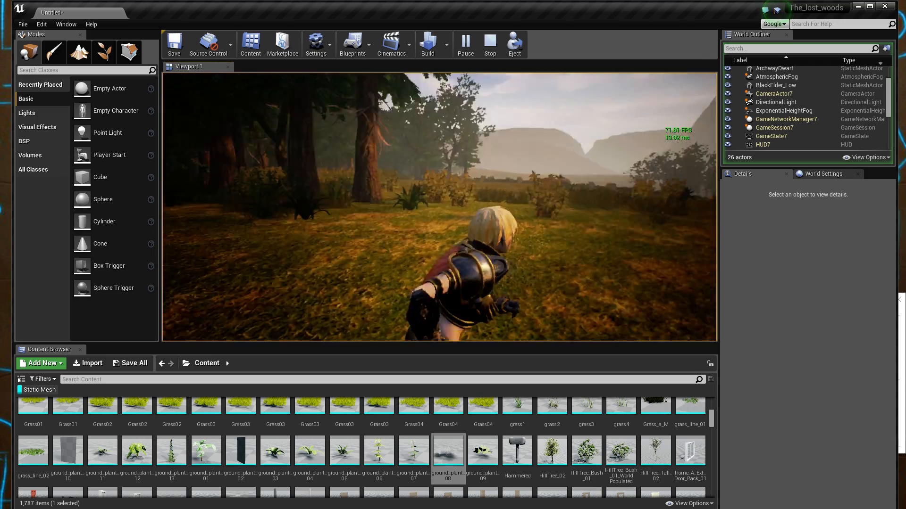
pyautogui.press('w')
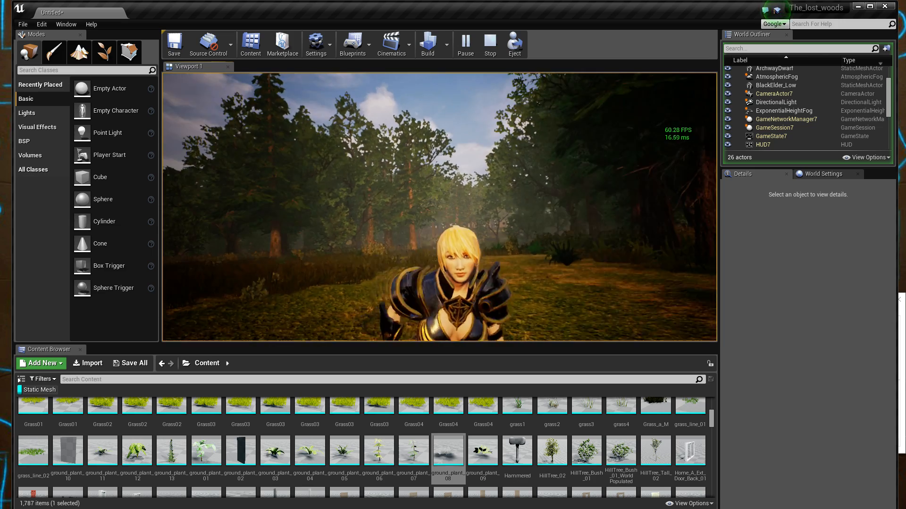
pyautogui.press('Escape')
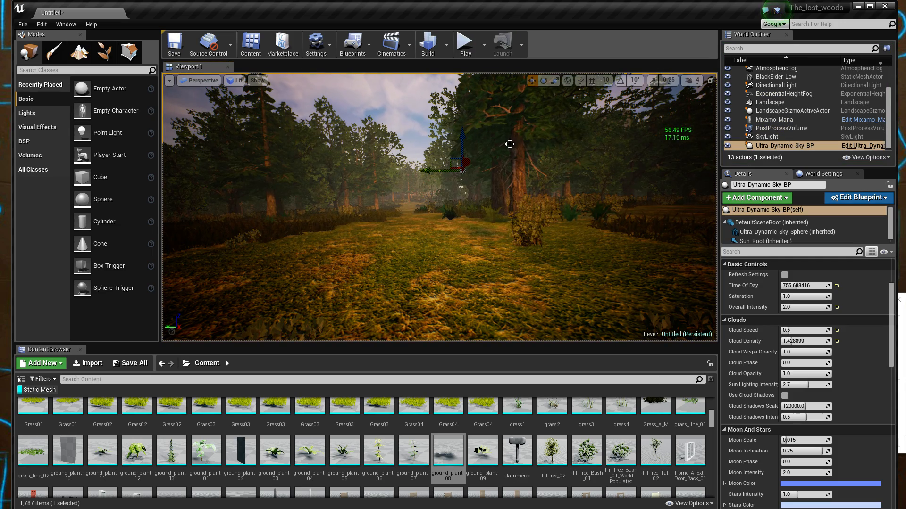
# - Set the engine scalability's post processing to Epic, play the level in the open clearing, and stop the preview
pyautogui.click(316, 45)
pyautogui.moveTo(377, 175)
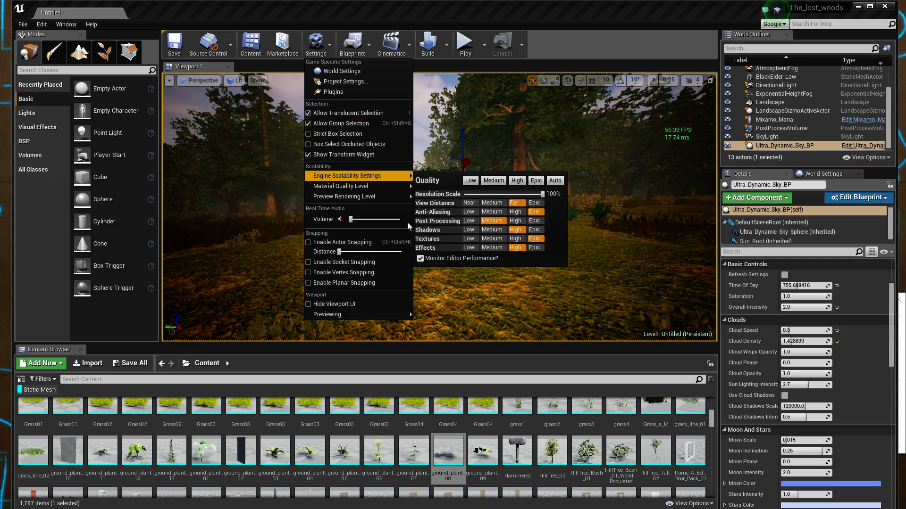
pyautogui.moveTo(491, 188); pyautogui.dragTo(585, 188, button='right')
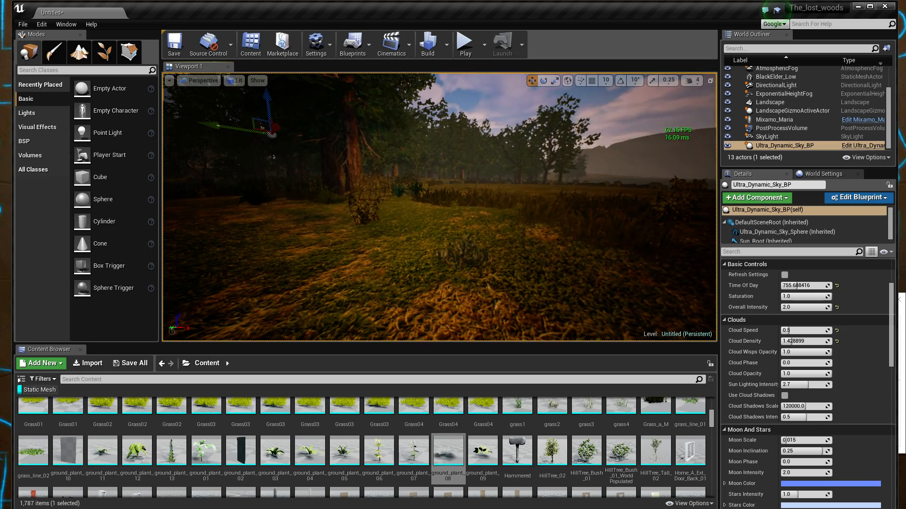
pyautogui.click(473, 50)
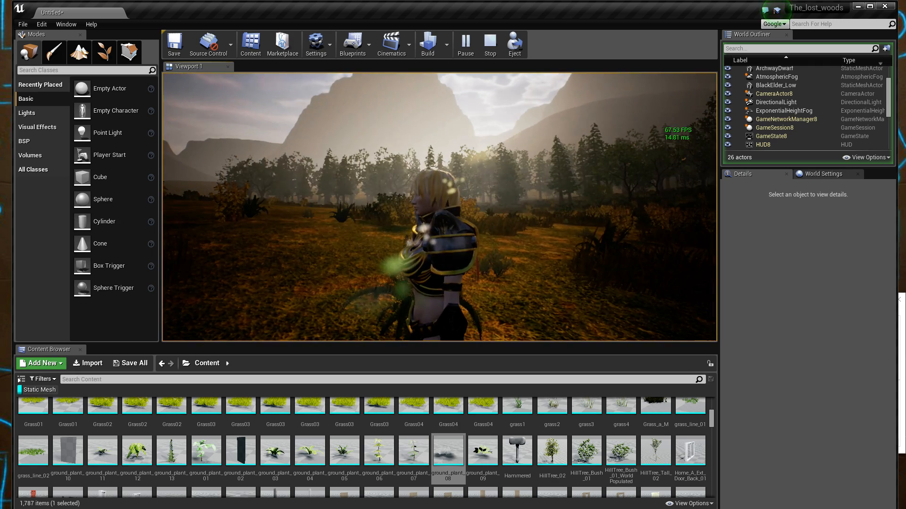
pyautogui.press('Escape')
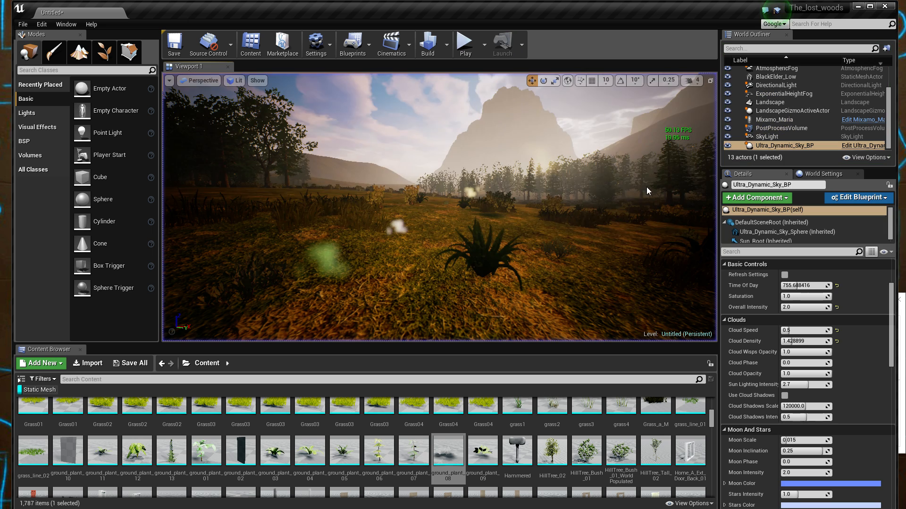
# - Compare Medium, High and Epic post processing in the engine scalability settings, leaving it on Medium
pyautogui.click(330, 50)
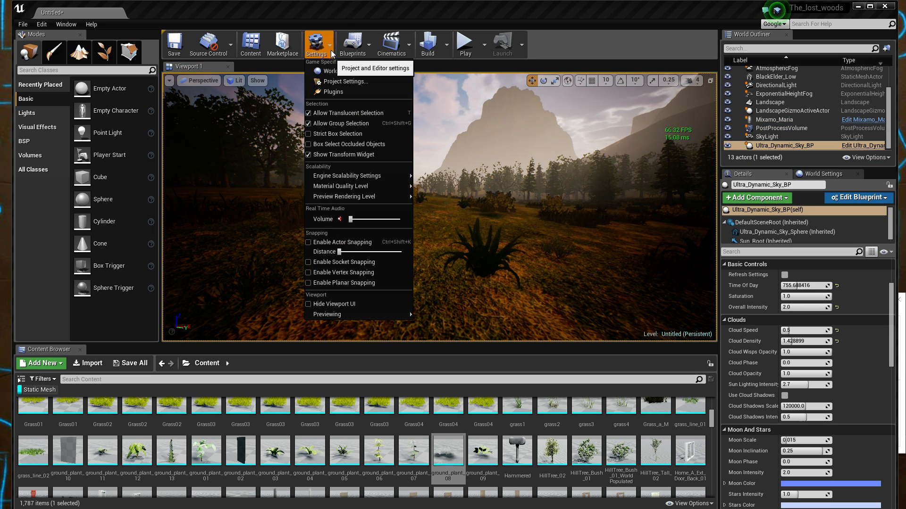
pyautogui.moveTo(400, 187)
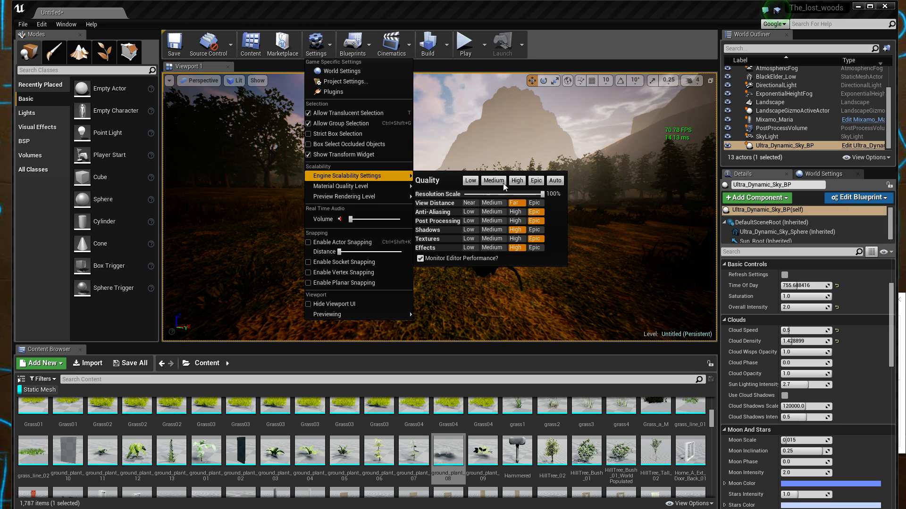
pyautogui.click(499, 222)
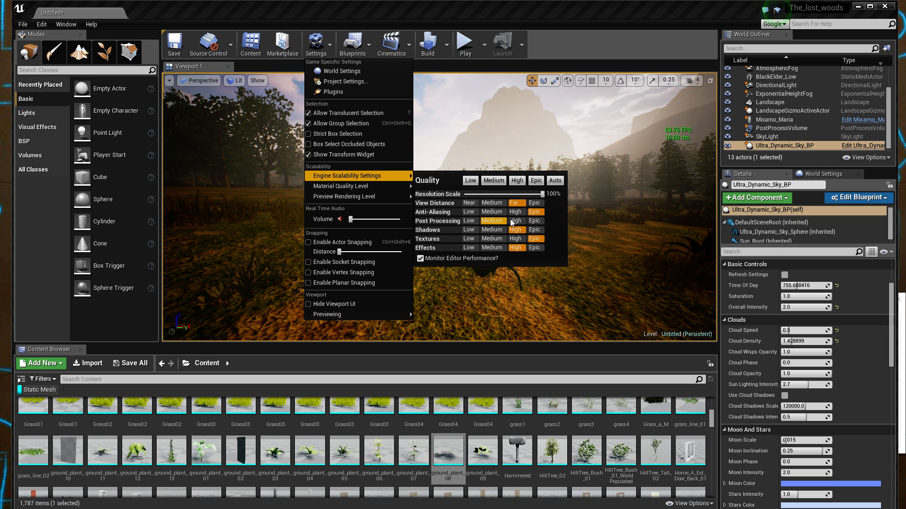
pyautogui.click(534, 222)
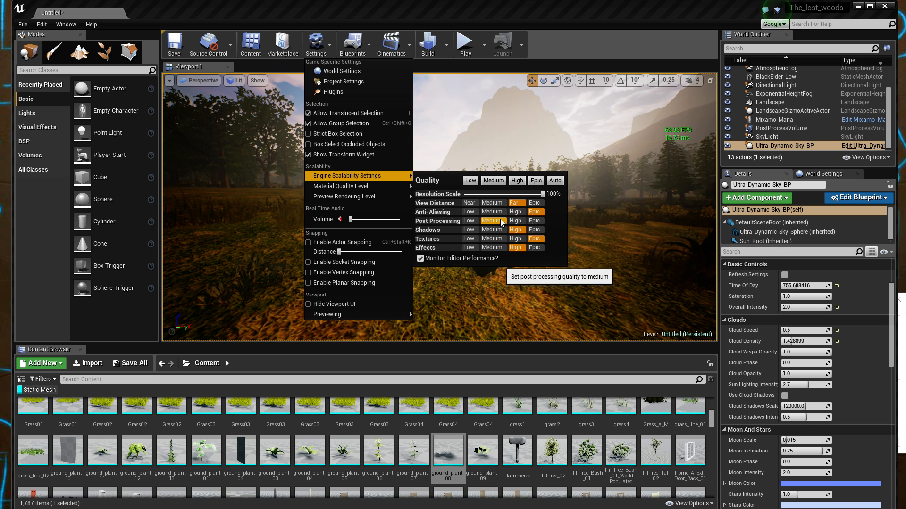
pyautogui.click(513, 221)
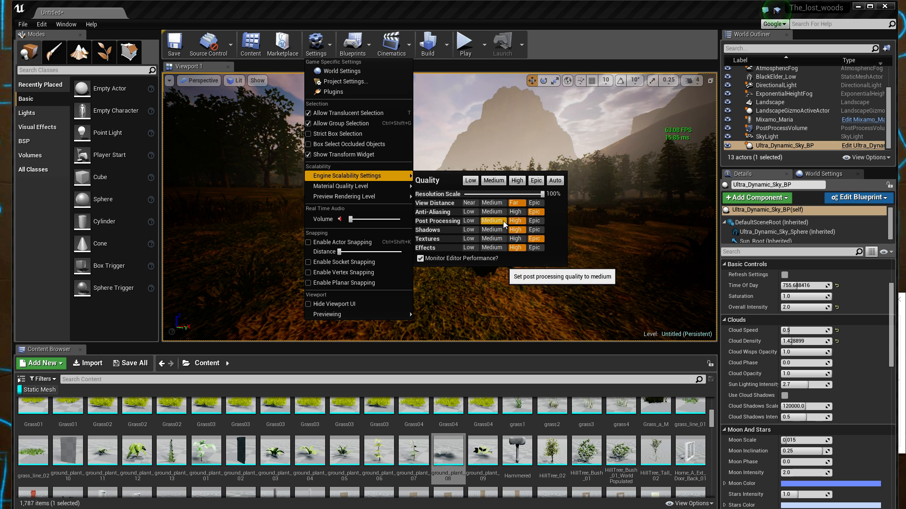
pyautogui.click(503, 221)
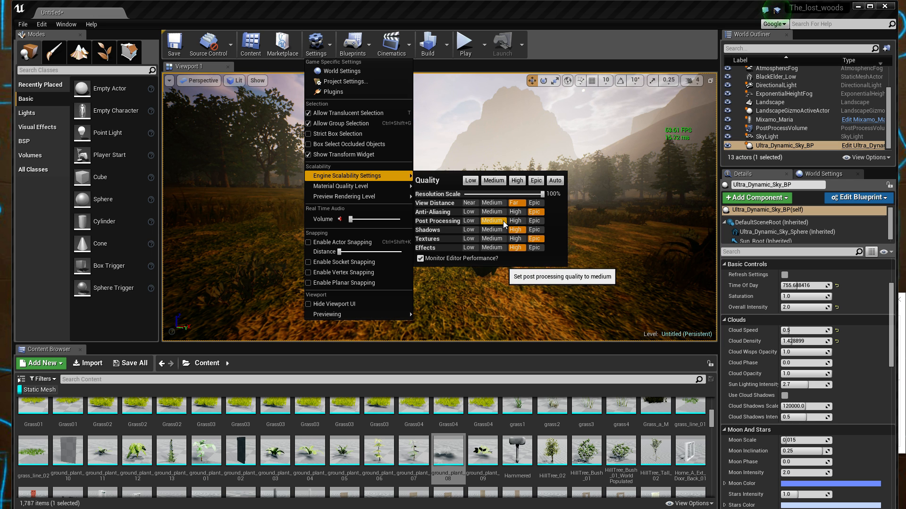
# - Compare High and Epic shadow quality in the scalability settings, leaving shadows on Epic
pyautogui.click(535, 230)
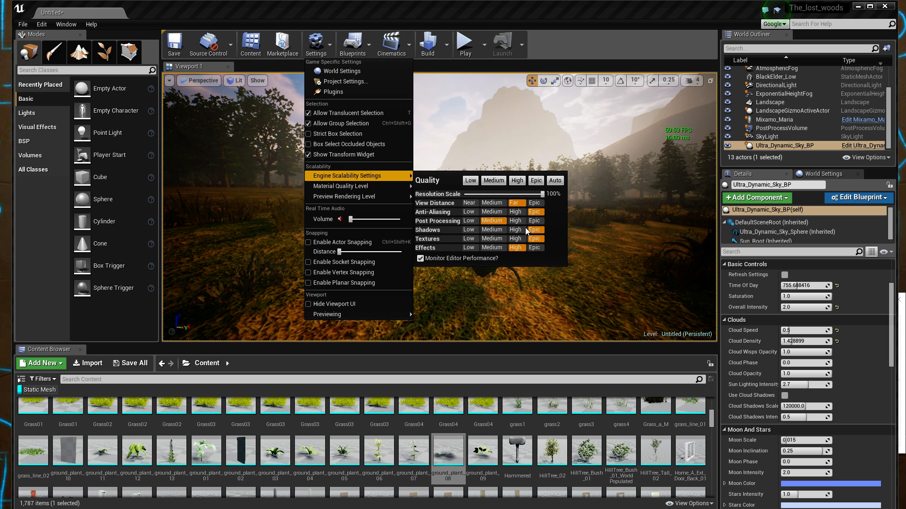
pyautogui.click(516, 230)
pyautogui.click(536, 230)
pyautogui.moveTo(595, 207); pyautogui.dragTo(610, 225, button='right')
# - Play the level with the new scalability settings, run the character across the open field, and stop the preview
pyautogui.click(476, 43)
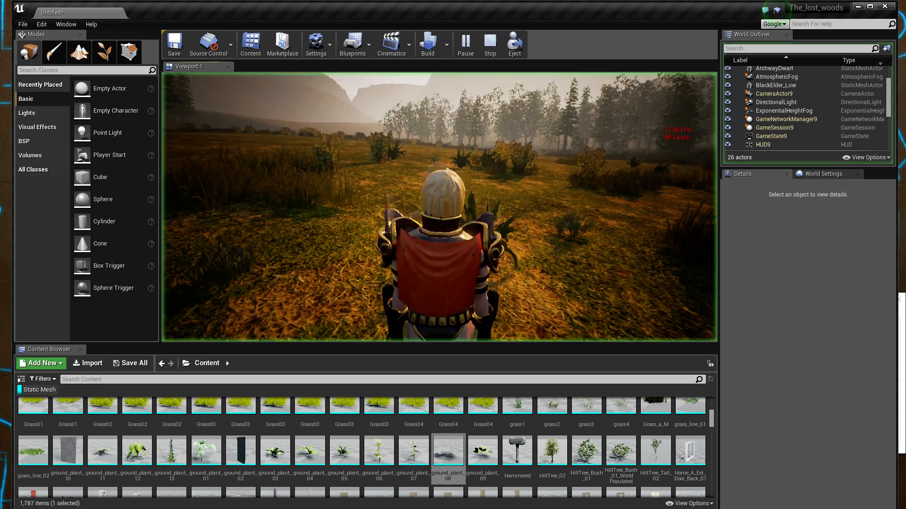
pyautogui.press('w')
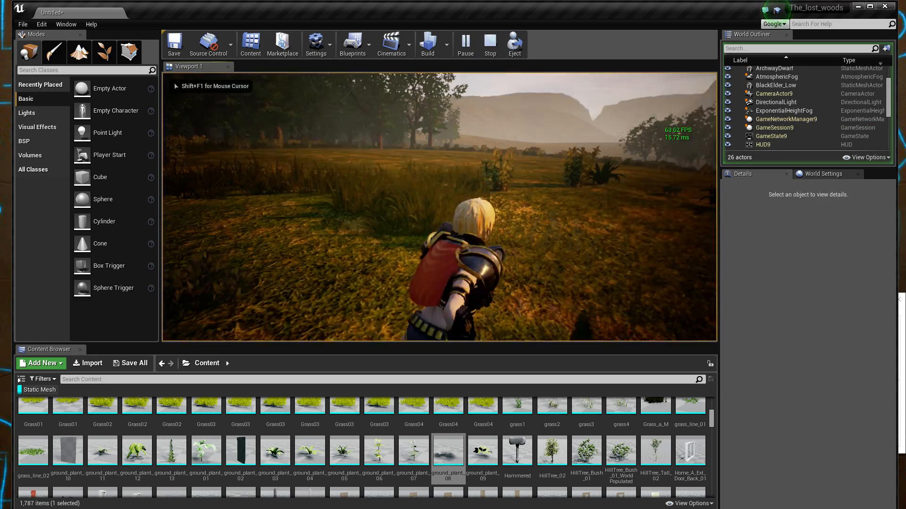
pyautogui.press('Escape')
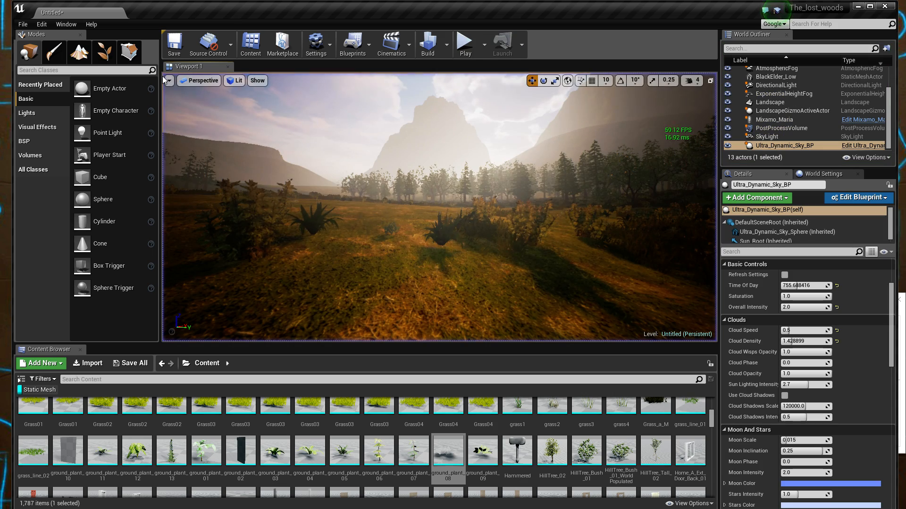
# - Set the sky's Time Of Day to about 1152 and play the level, running across the field into the foliage before stopping
pyautogui.moveTo(786, 287); pyautogui.dragTo(805, 285)
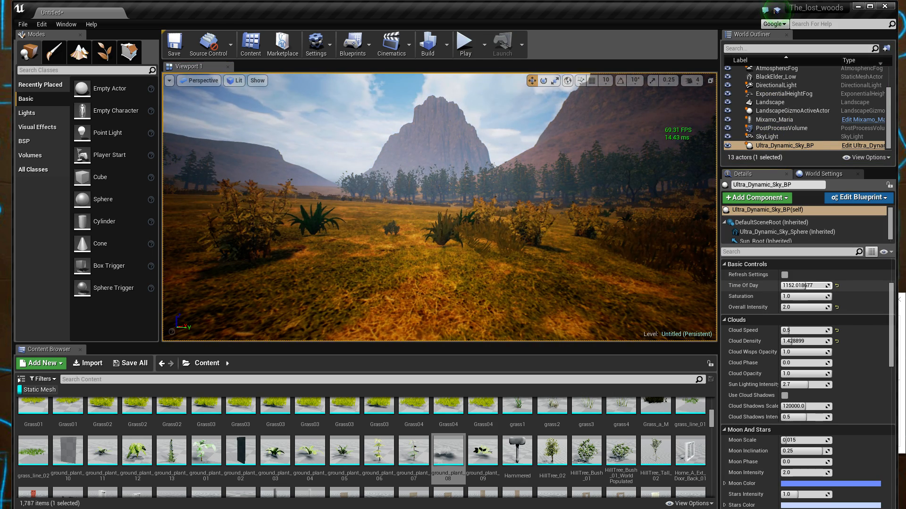
pyautogui.click(476, 57)
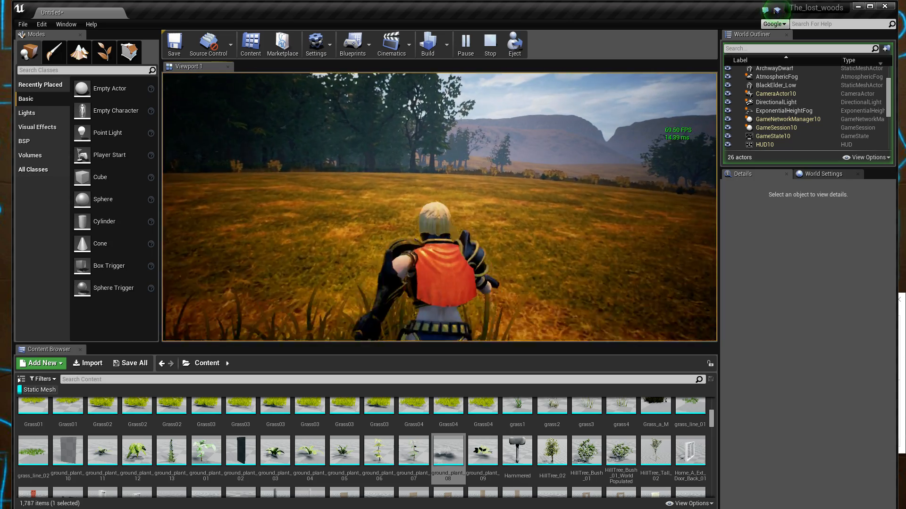
pyautogui.press('w')
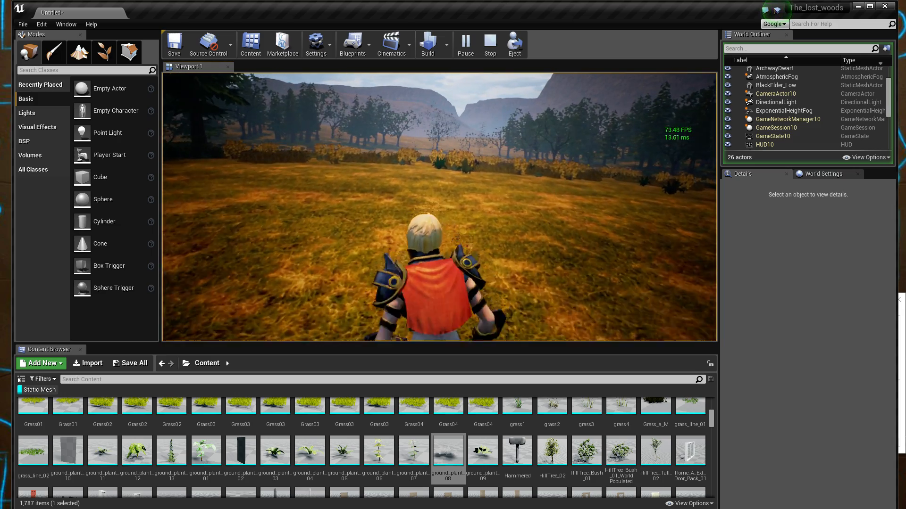
pyautogui.press('a')
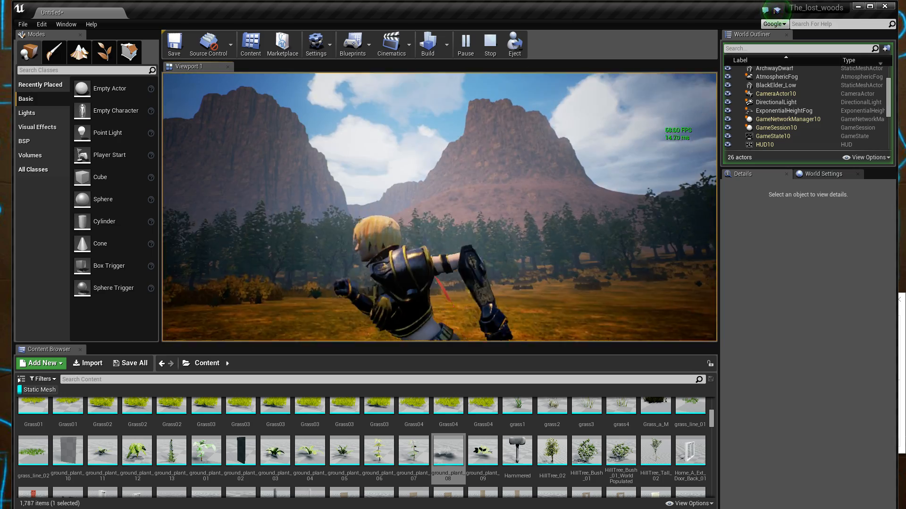
pyautogui.press('a')
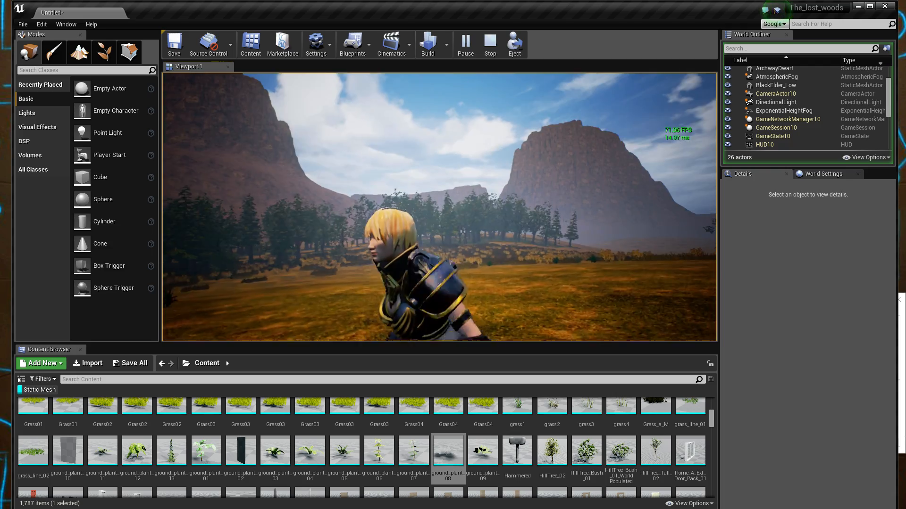
pyautogui.press('w')
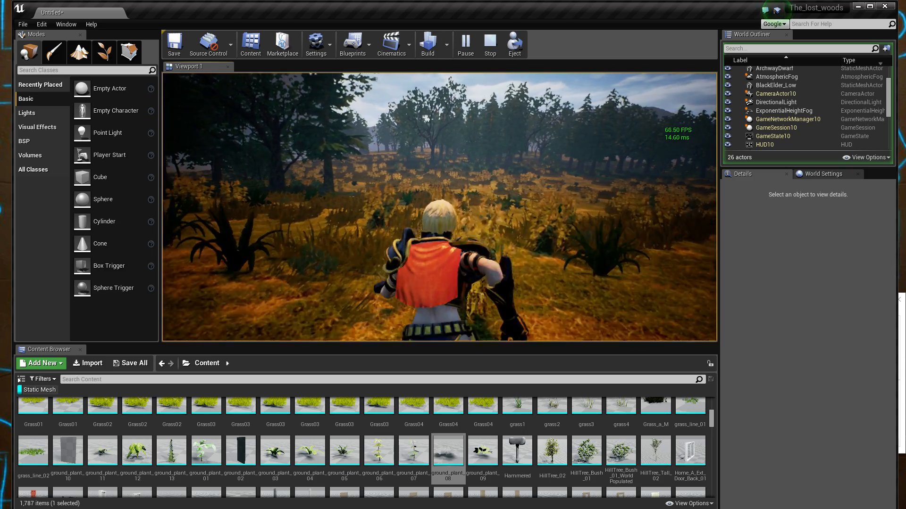
pyautogui.press('Escape')
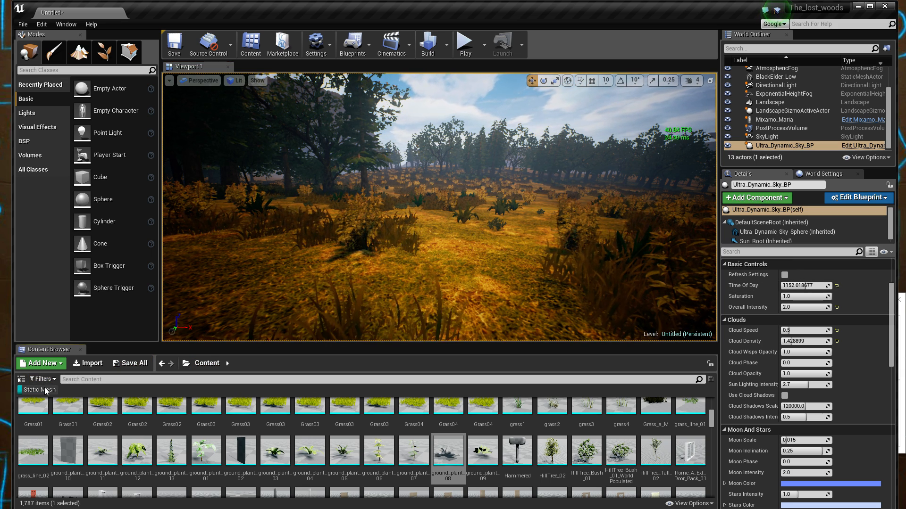
# - Turn off the Static Mesh content filter and open the MixamoCharacter_Master_snow blueprint from the MixamoAnimPack folder
pyautogui.click(45, 390)
pyautogui.scroll(3, 542, 462)
pyautogui.doubleClick(625, 423)
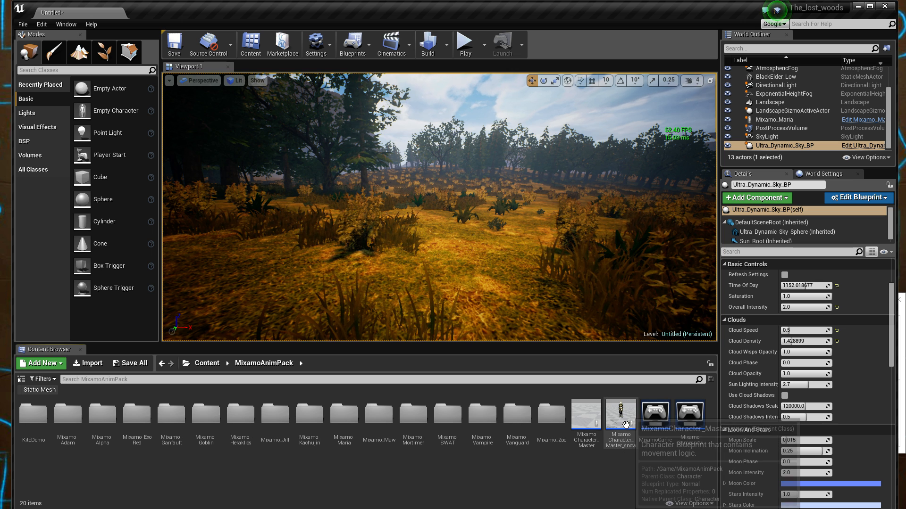
pyautogui.click(626, 425)
pyautogui.doubleClick(625, 424)
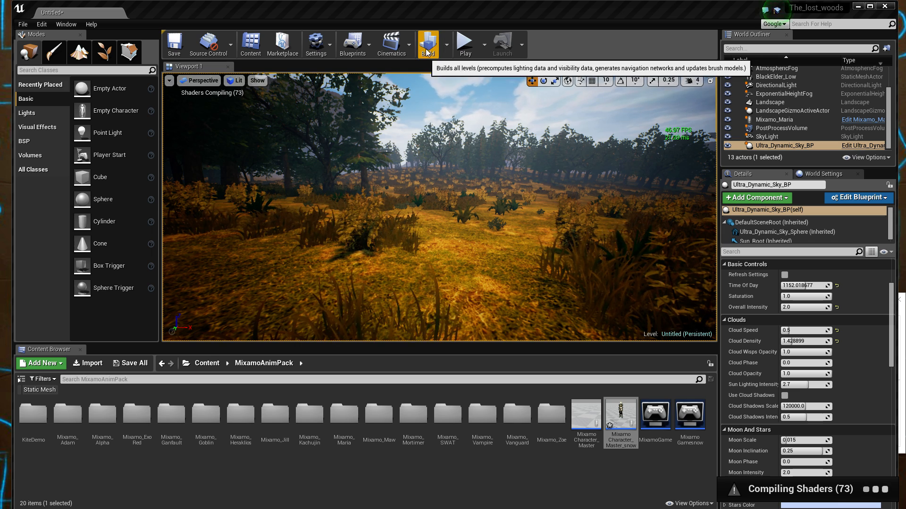
# - Set the project's GameMode class to MixamoGamesnow, play the level with it, and stop the preview
pyautogui.click(353, 44)
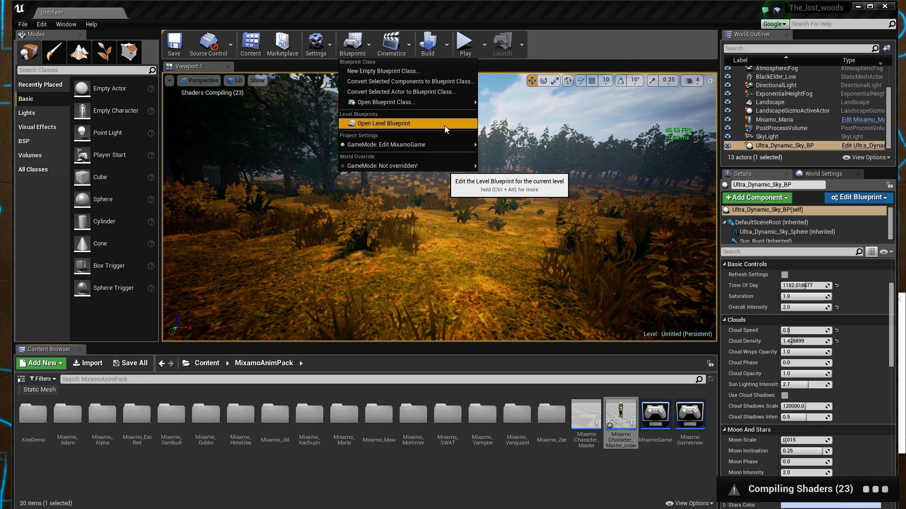
pyautogui.moveTo(448, 143)
pyautogui.moveTo(533, 165)
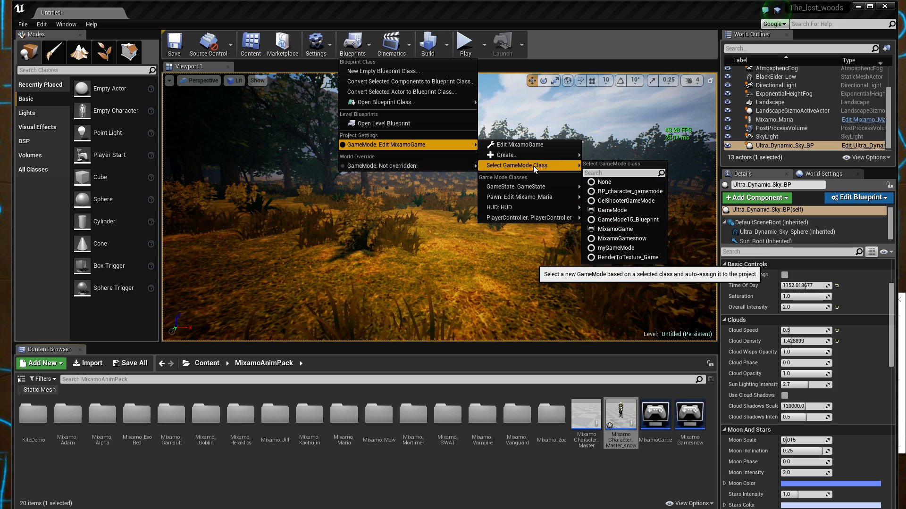
pyautogui.click(634, 236)
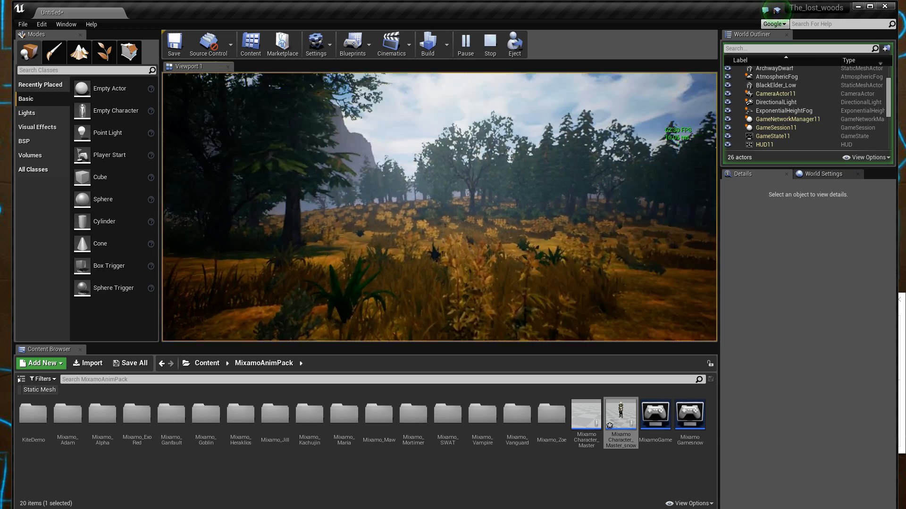
pyautogui.press('Escape')
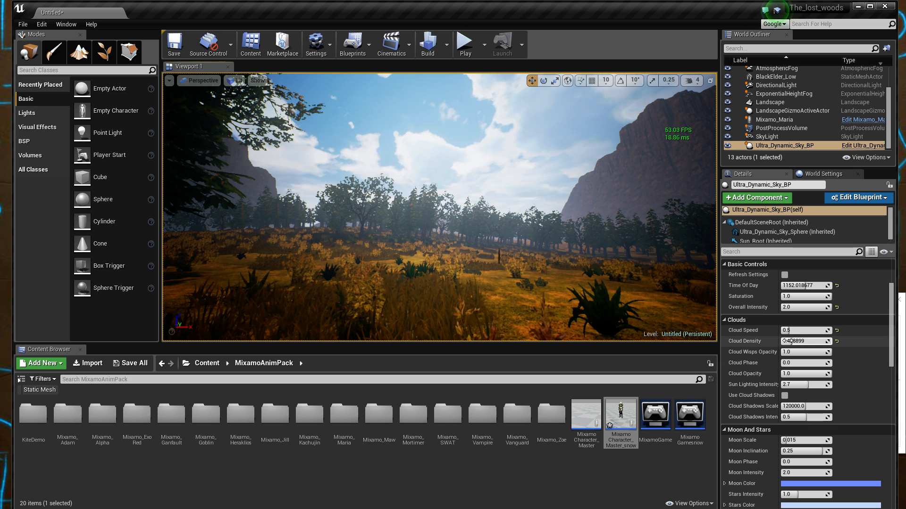
# - Set the sky's Cloud Density to 6.5, play the level under the overcast sky, and stop the preview
pyautogui.moveTo(794, 342); pyautogui.dragTo(830, 342)
pyautogui.click(466, 48)
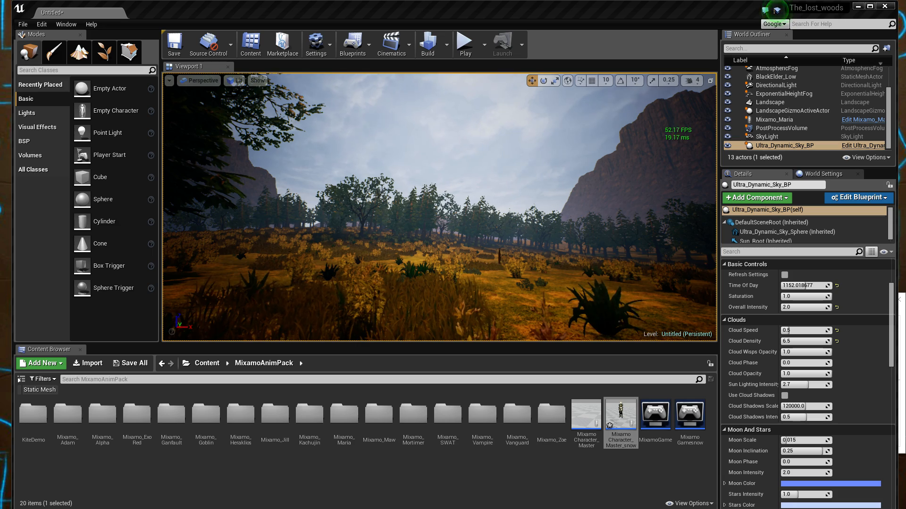
pyautogui.click(478, 43)
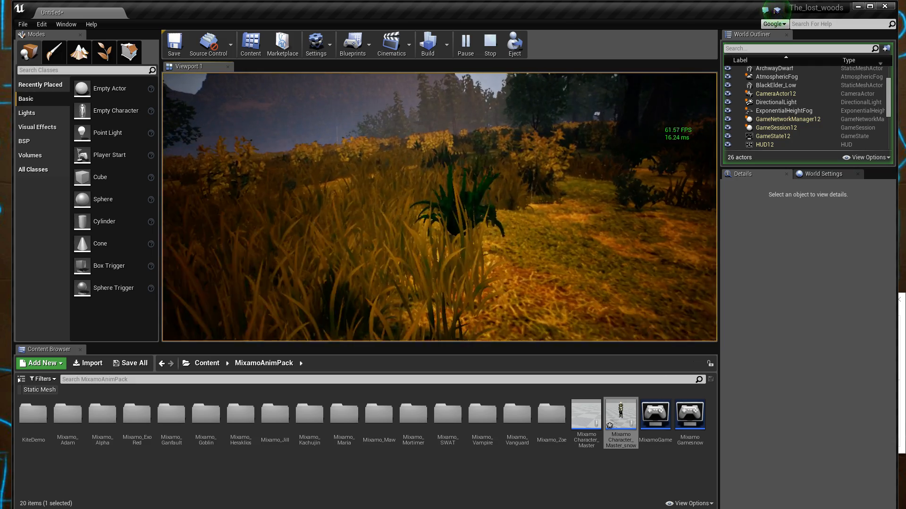
pyautogui.press('Escape')
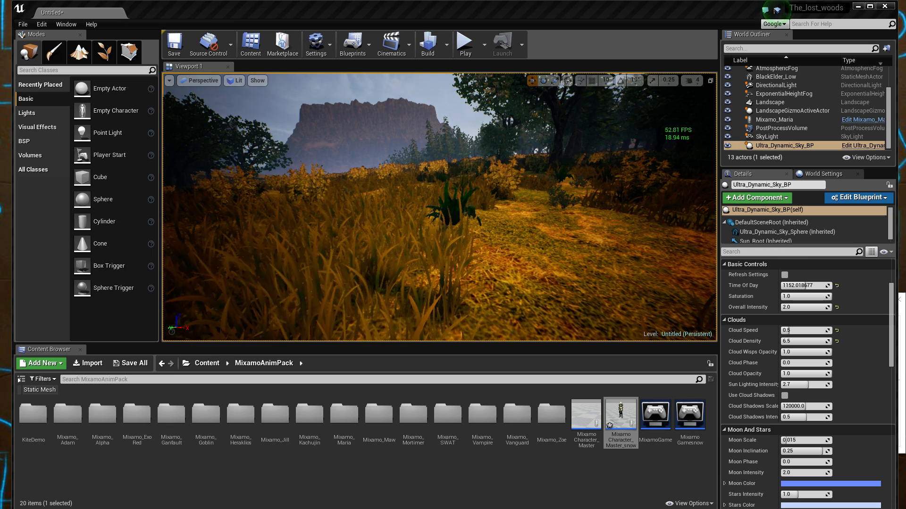
# - Play the level, run the character through the golden grass and foliage to review the scene, and stop the preview
pyautogui.click(465, 43)
pyautogui.press('w')
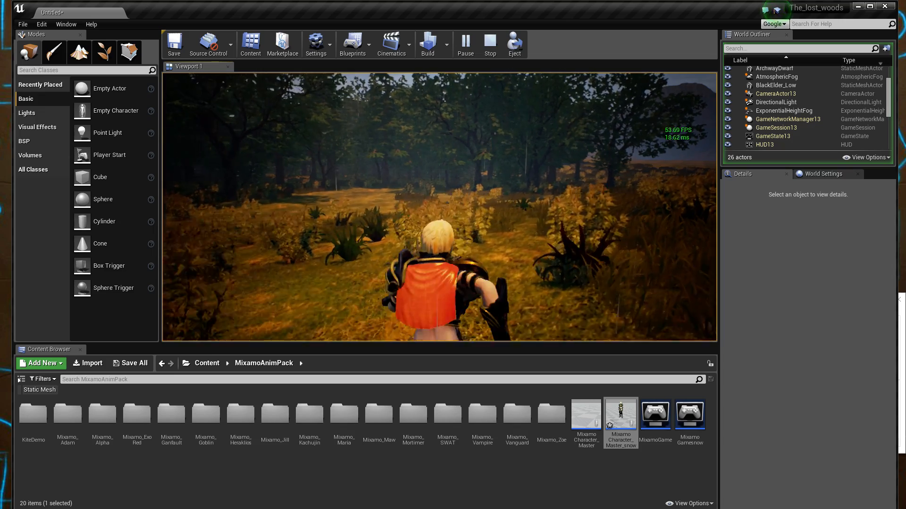
pyautogui.press('w')
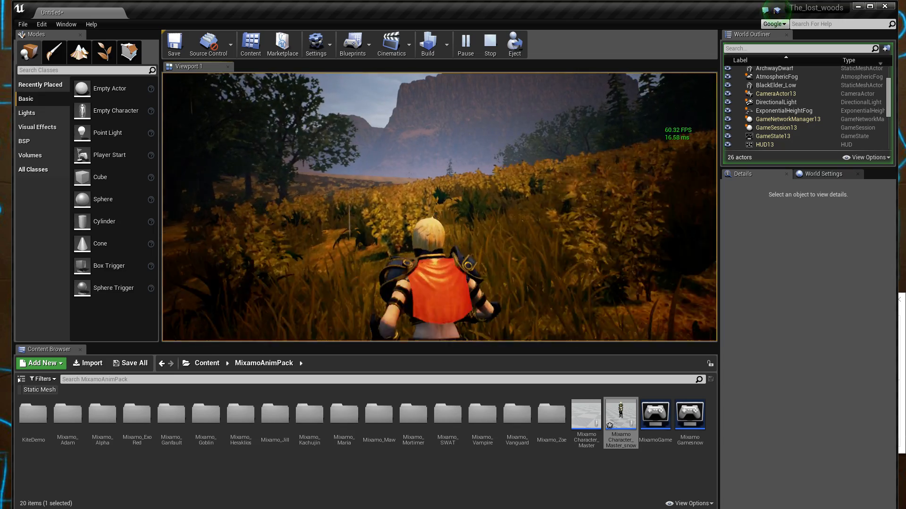
pyautogui.press('w')
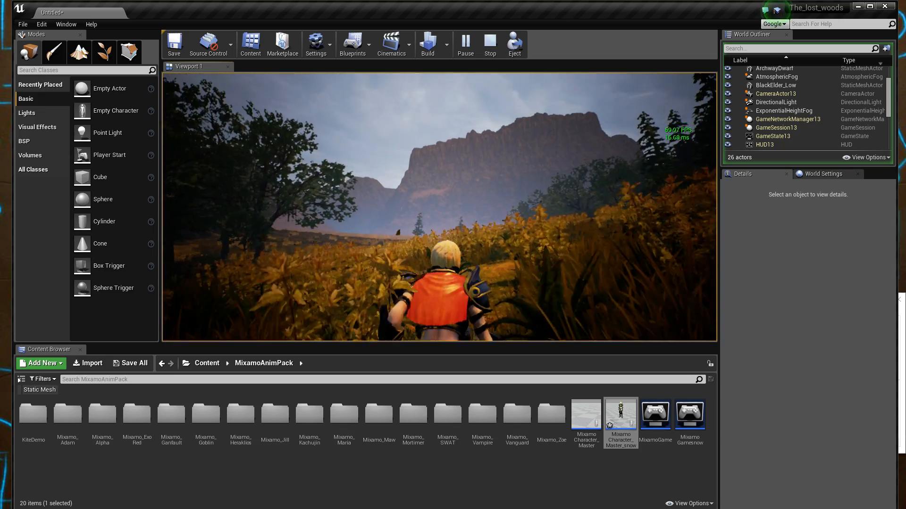
pyautogui.press('w')
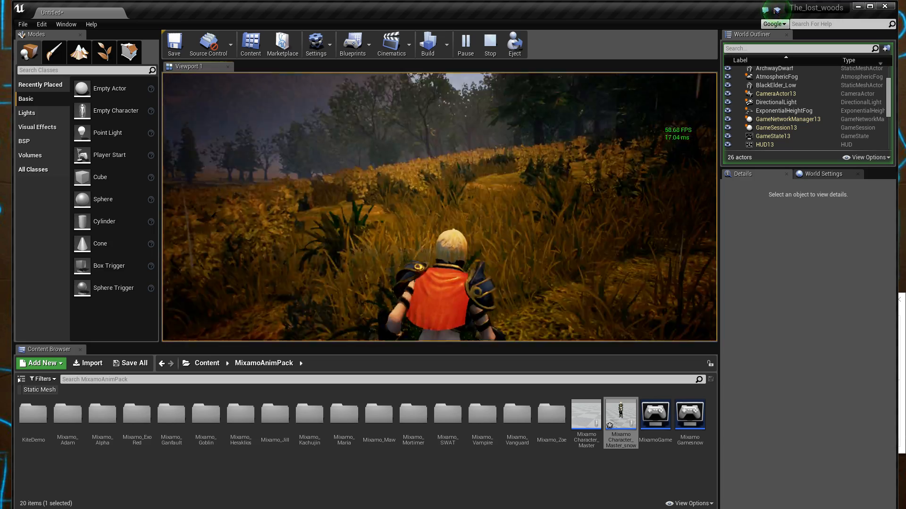
pyautogui.press('w')
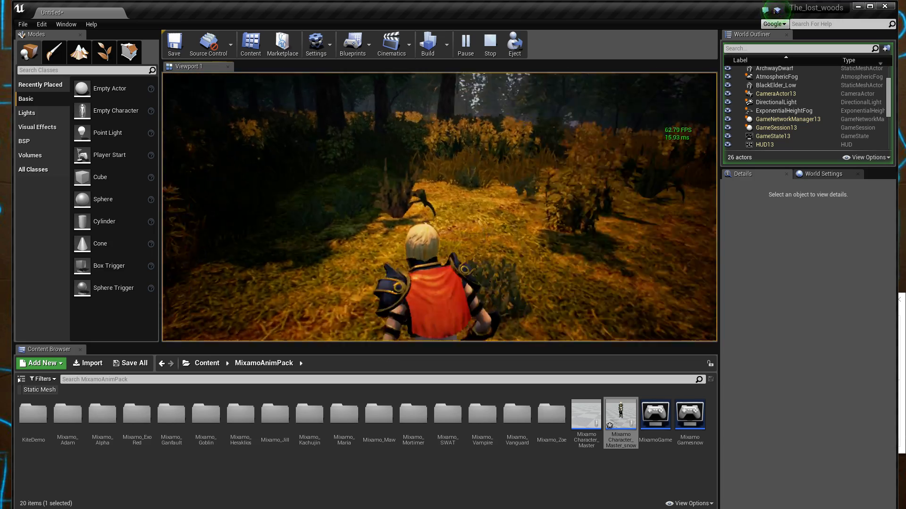
pyautogui.press('Escape')
# - Enable Use Cloud Shadows on the Ultra Dynamic Sky and set the Cloud Shadows Intensity to about 0.78
pyautogui.click(784, 396)
pyautogui.moveTo(802, 417); pyautogui.dragTo(822, 417)
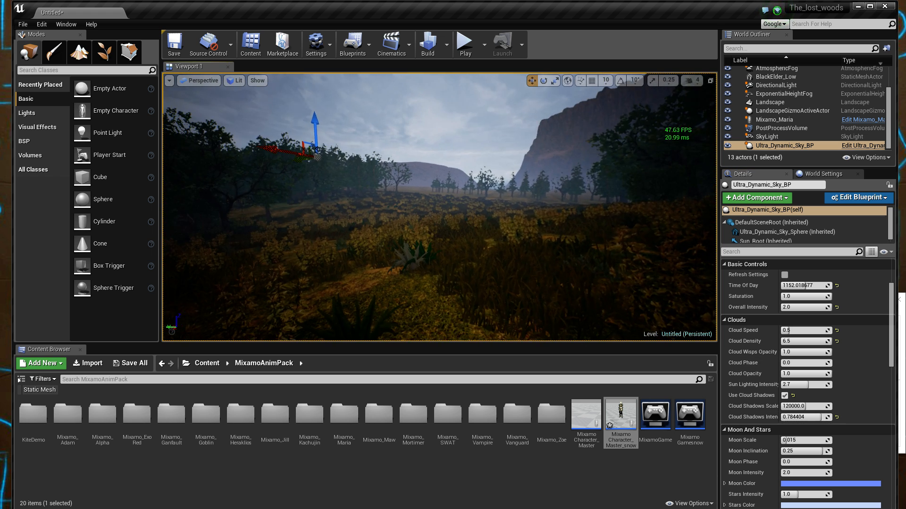
pyautogui.moveTo(577, 216); pyautogui.dragTo(553, 219, button='right')
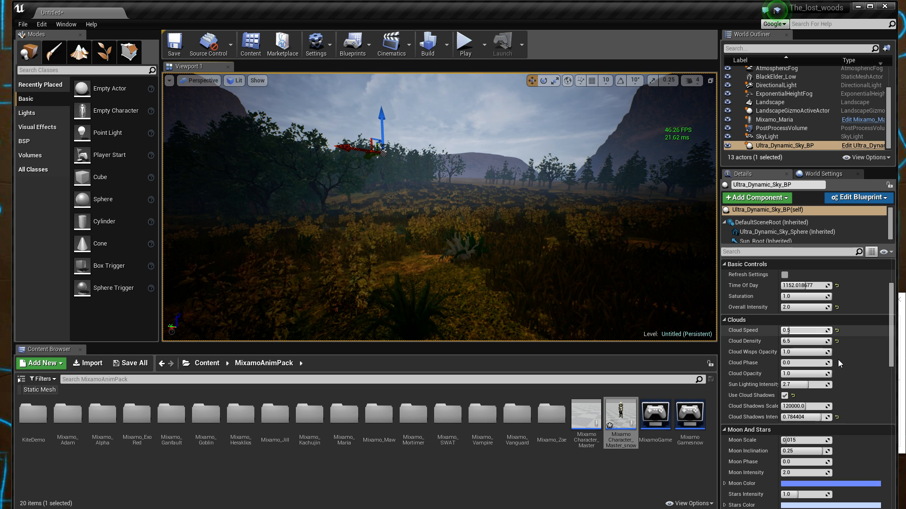
# - Try lowering the sky's Sun Brightness to about 0.014, and reset it to its default
pyautogui.scroll(-10, 857, 386)
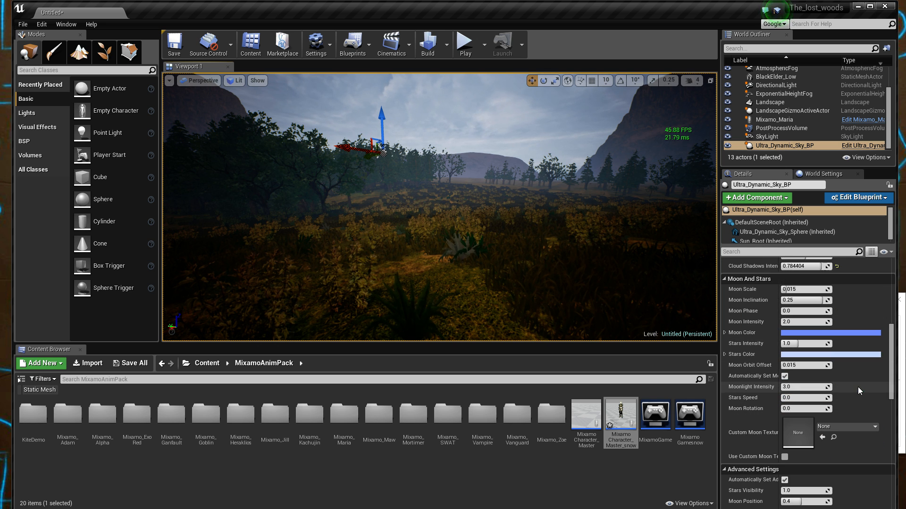
pyautogui.scroll(-6, 856, 387)
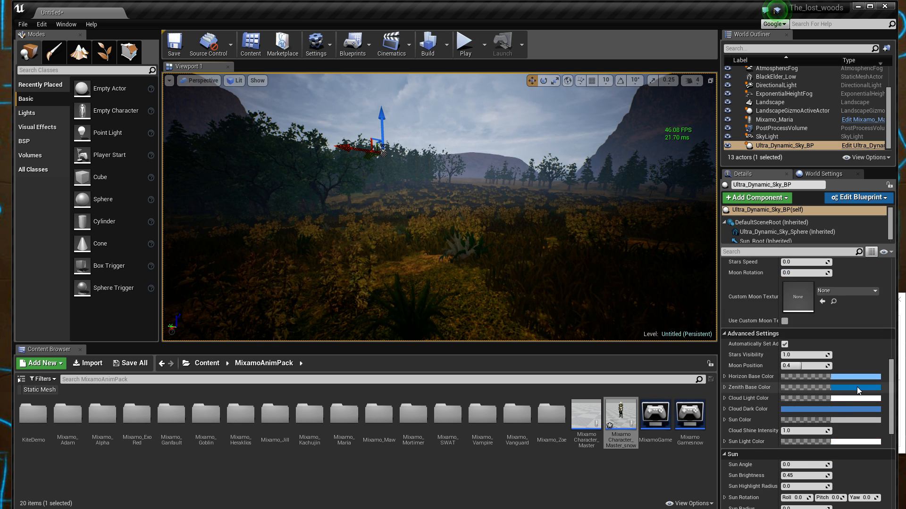
pyautogui.moveTo(787, 359)
pyautogui.mouseDown()
pyautogui.moveTo(859, 360)
pyautogui.moveTo(781, 360)
pyautogui.mouseUp()
pyautogui.moveTo(802, 371)
pyautogui.mouseDown()
pyautogui.moveTo(818, 370)
pyautogui.moveTo(792, 368)
pyautogui.mouseUp()
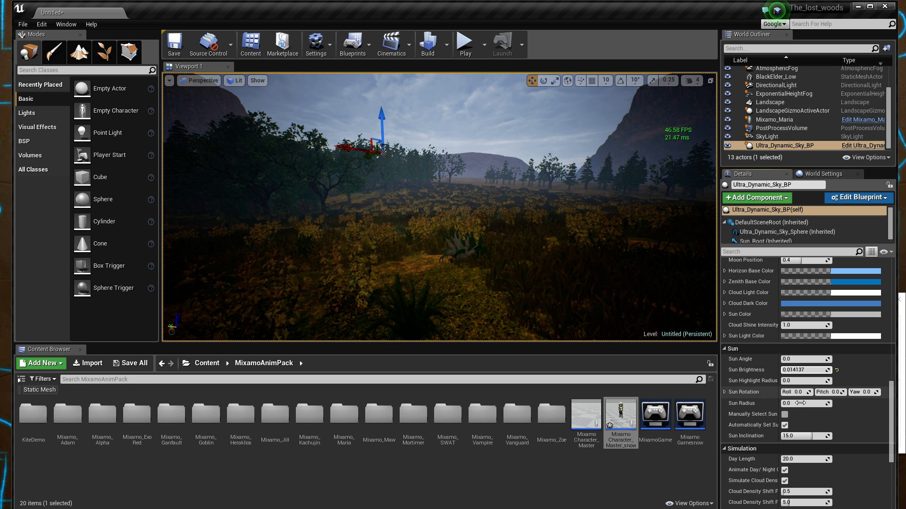
pyautogui.click(837, 371)
# - Set the sky's Sun Radius to about -1.93 and try adjusting its Sun Inclination
pyautogui.moveTo(807, 403); pyautogui.dragTo(793, 404)
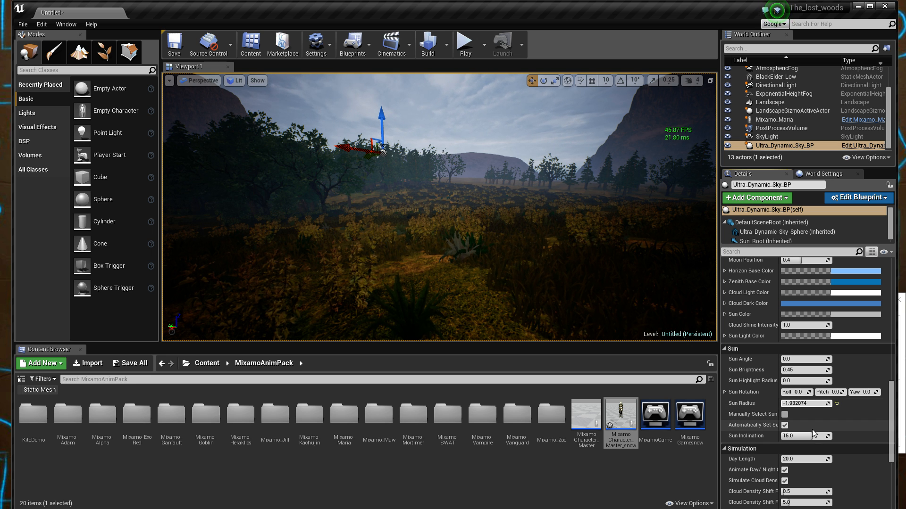
pyautogui.moveTo(807, 437)
pyautogui.mouseDown()
pyautogui.moveTo(830, 437)
pyautogui.moveTo(793, 437)
pyautogui.mouseUp()
pyautogui.press('BackSpace')
pyautogui.press('Return')
# - Turn off Use Temperature on the DirectionalLight
pyautogui.moveTo(593, 275); pyautogui.dragTo(565, 272, button='right')
pyautogui.click(776, 85)
pyautogui.scroll(10, 784, 354)
pyautogui.click(785, 352)
pyautogui.moveTo(660, 265); pyautogui.dragTo(667, 291, button='right')
# - Play the level from within the forest, run forward to check the neutral light colour, and stop the preview
pyautogui.click(465, 44)
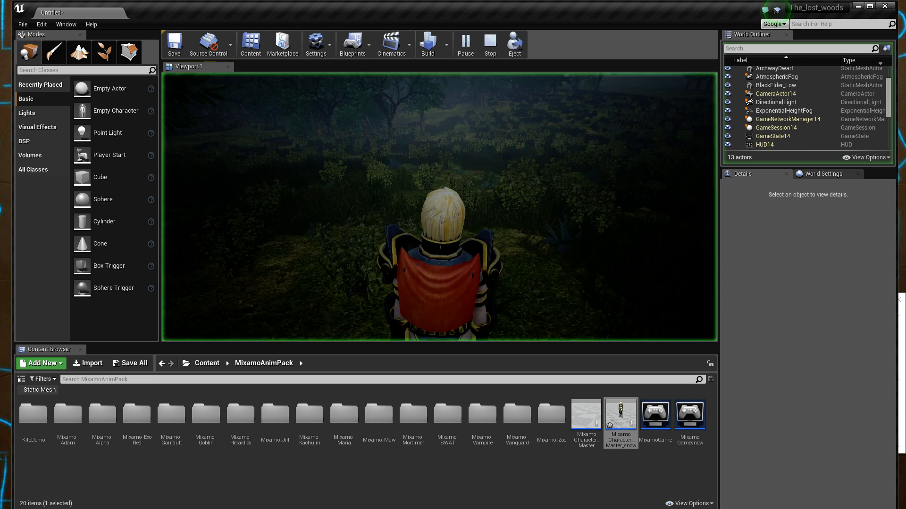
pyautogui.press('w')
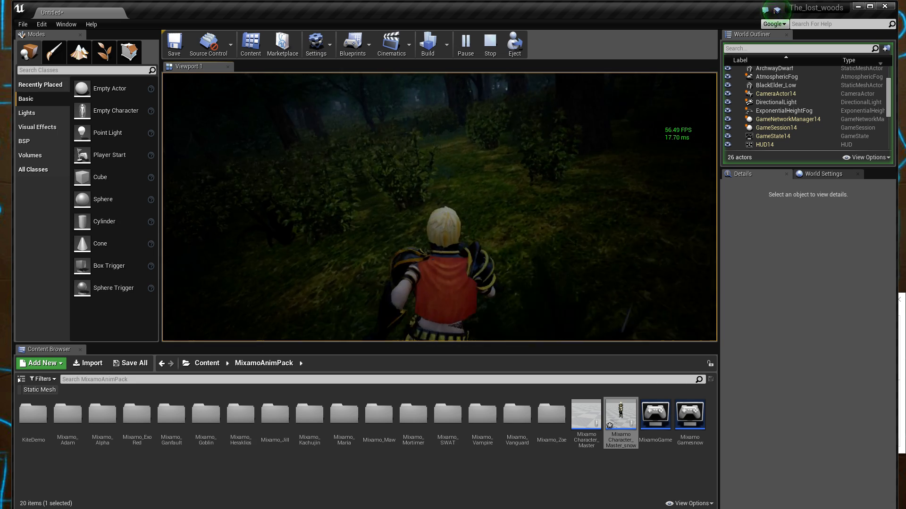
pyautogui.hotkey('shift', 'F1')
pyautogui.press('Escape')
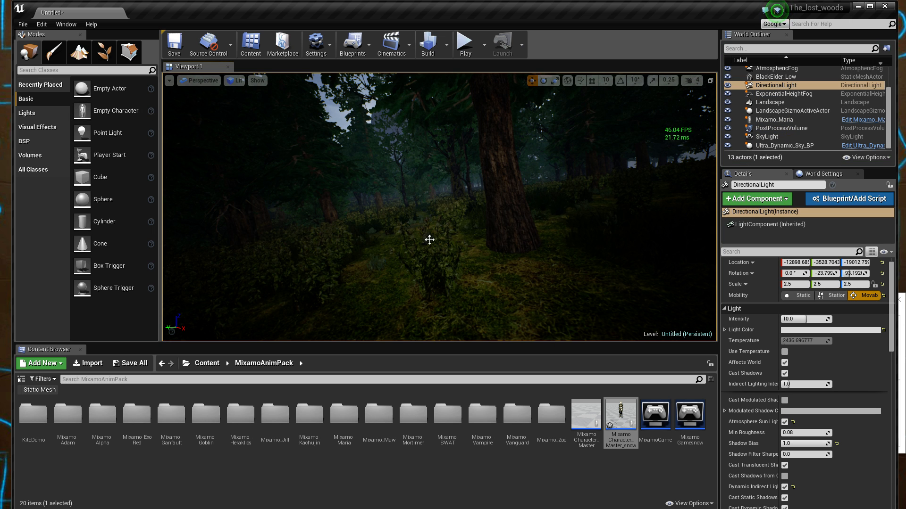
# - For all foliage types, enable the Affect Dynamic and Affect Distance field lighting options and set Mobility to Movable
pyautogui.click(104, 60)
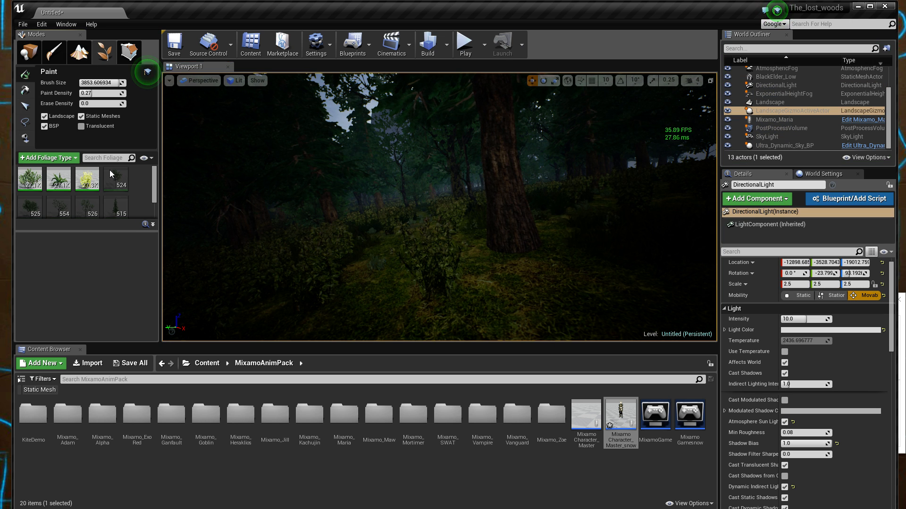
pyautogui.click(119, 212)
pyautogui.hotkey('ctrl', 'a')
pyautogui.scroll(-8, 73, 292)
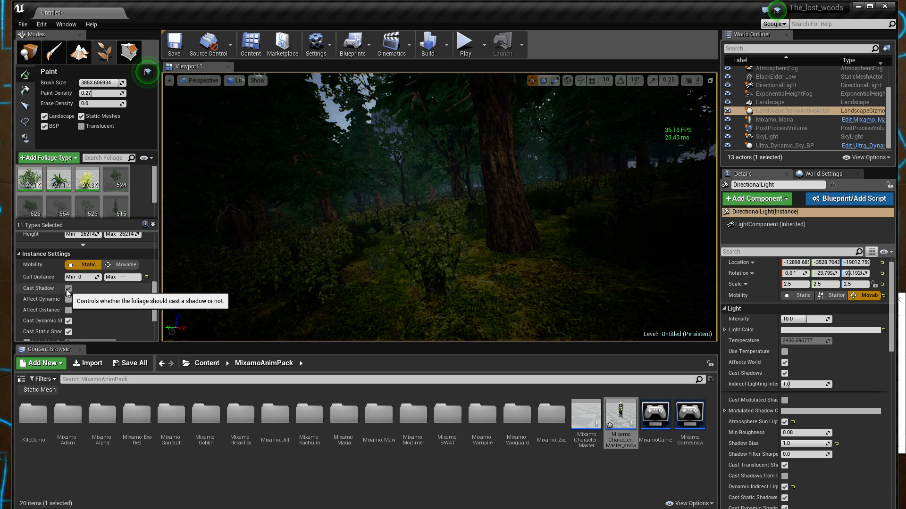
pyautogui.click(69, 300)
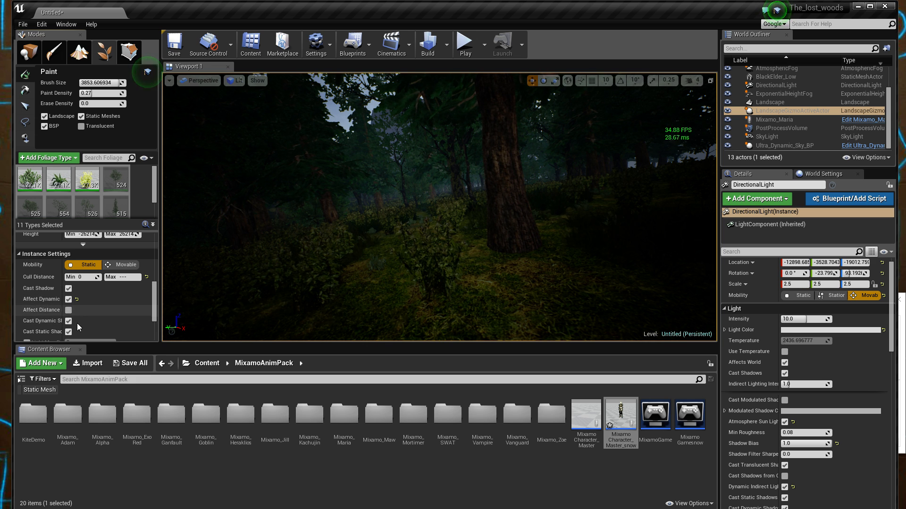
pyautogui.click(69, 310)
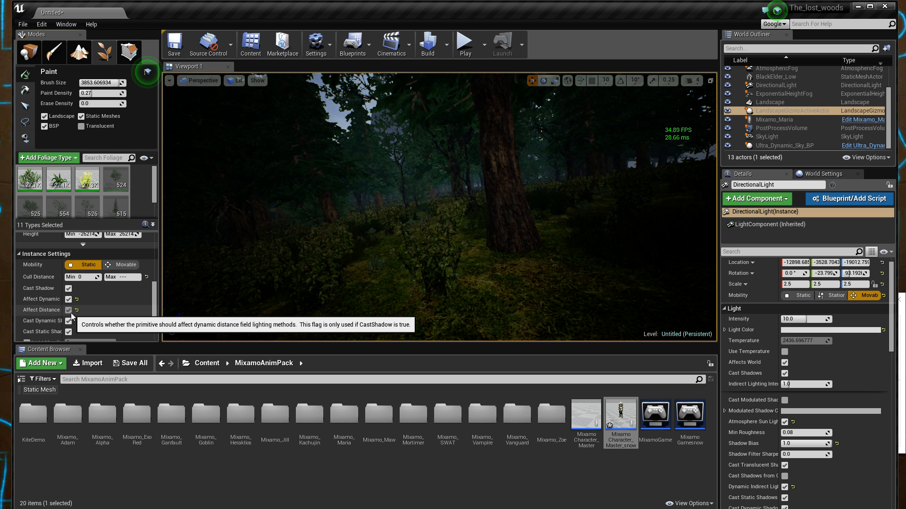
pyautogui.click(121, 267)
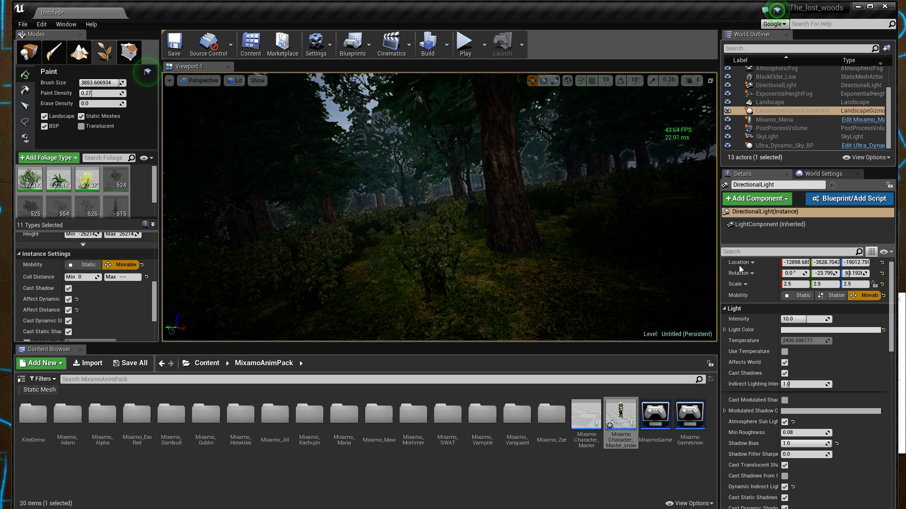
# - Set the DirectionalLight's Intensity to 20 and leave foliage painting for object placement
pyautogui.moveTo(803, 320); pyautogui.dragTo(831, 319)
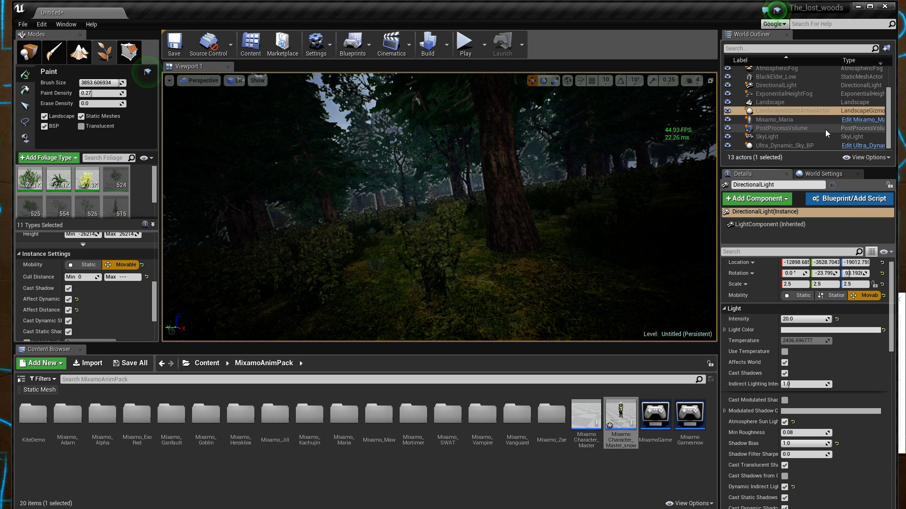
pyautogui.click(37, 52)
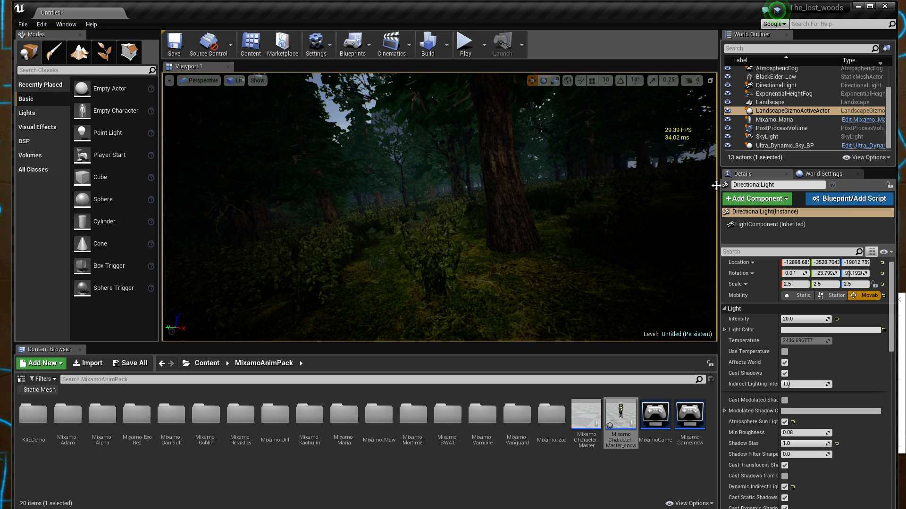
# - Try a SkyLight Intensity of 0.09 and inspect the forest under the dimmed light
pyautogui.click(770, 136)
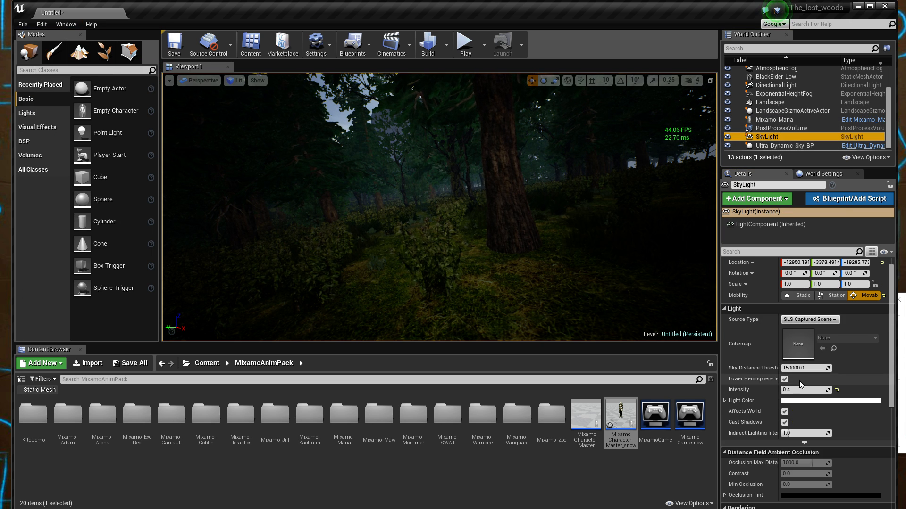
pyautogui.moveTo(792, 389); pyautogui.dragTo(816, 399)
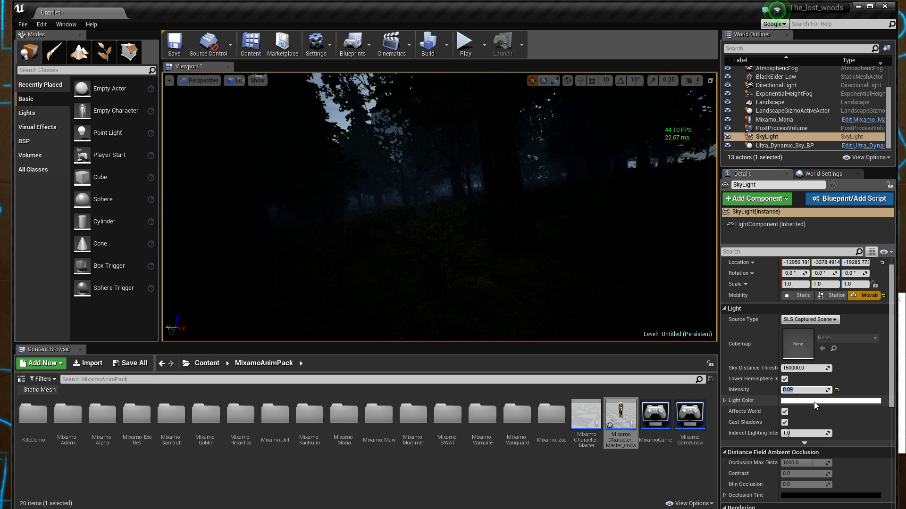
pyautogui.moveTo(533, 255); pyautogui.dragTo(442, 276, button='right')
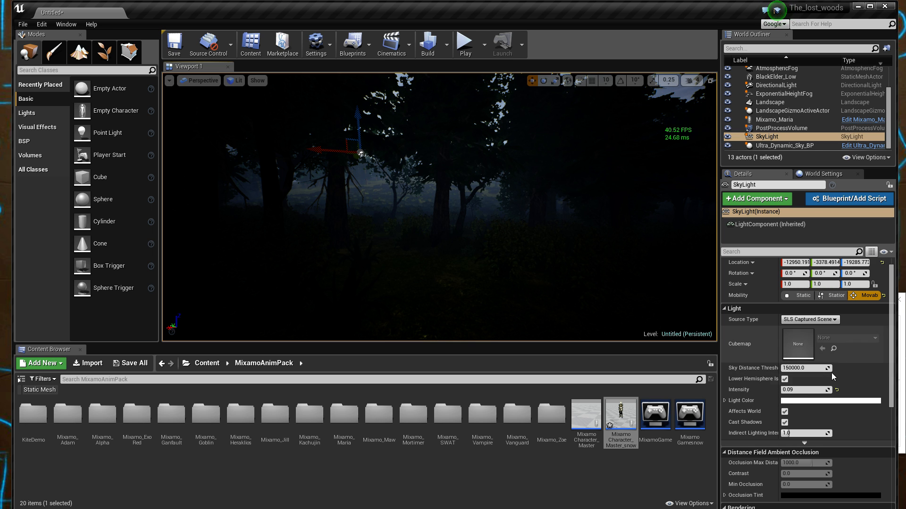
# - Set the SkyLight's Intensity to 0.35 and check the lighting along the forest floor
pyautogui.click(805, 390)
pyautogui.write('0.3')
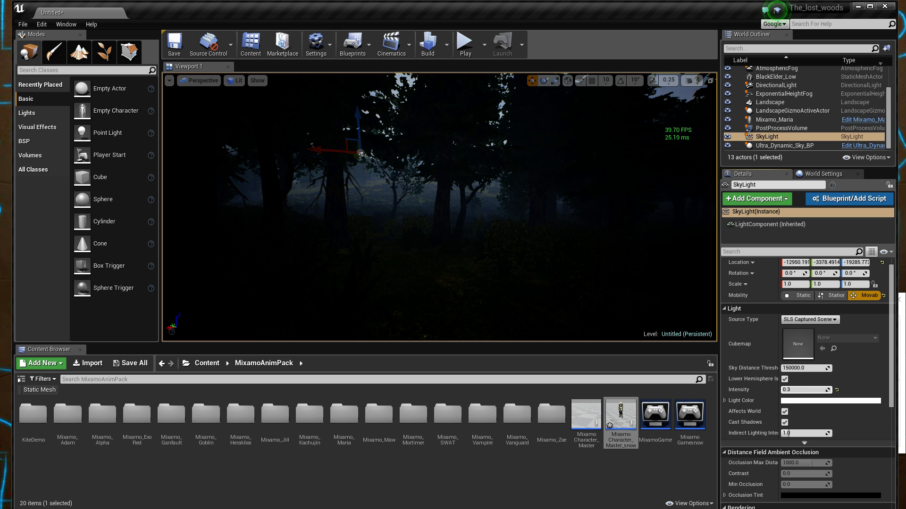
pyautogui.write('5')
pyautogui.press('Return')
pyautogui.moveTo(530, 206)
pyautogui.mouseDown(button='right')
pyautogui.moveTo(698, 246)
pyautogui.moveTo(514, 203)
pyautogui.moveTo(536, 203)
pyautogui.mouseUp(button='right')
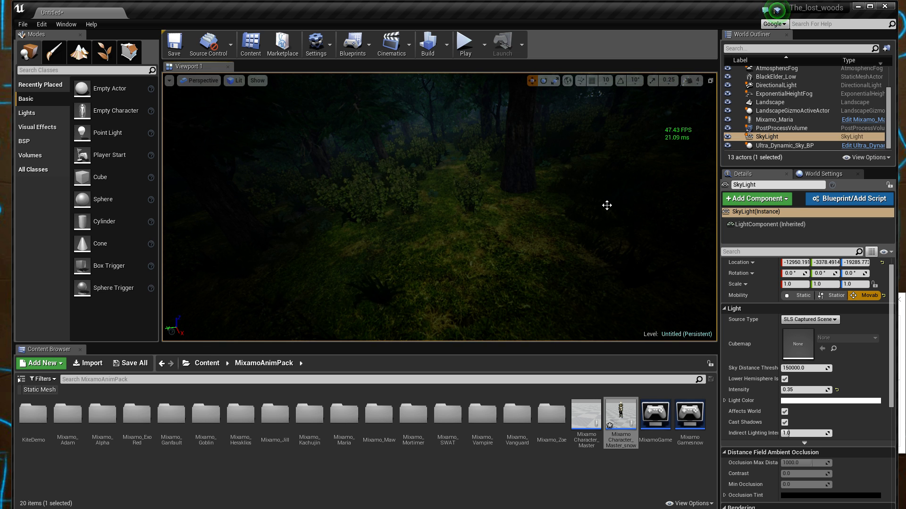
# - Try Stationary and Static mobility on the SkyLight, with its Intensity reset and lowered to about 0.18
pyautogui.click(824, 296)
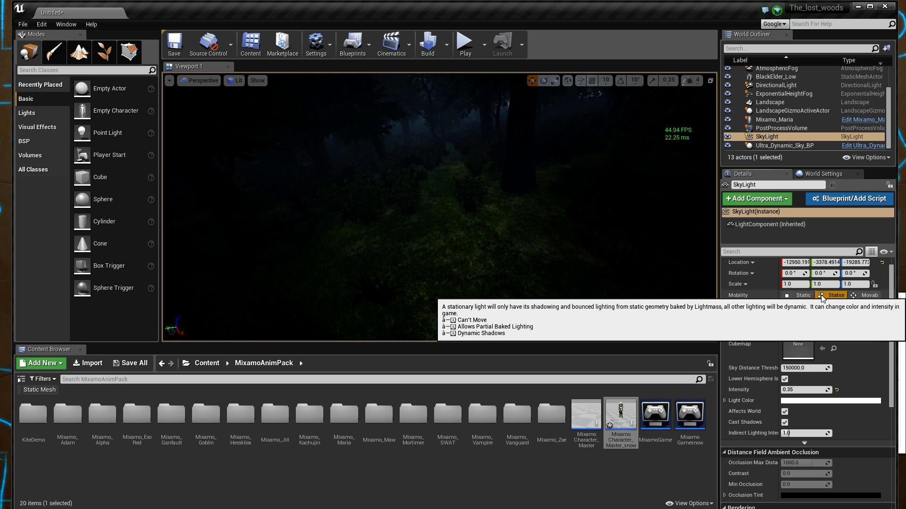
pyautogui.moveTo(533, 206); pyautogui.dragTo(512, 210, button='right')
pyautogui.click(804, 296)
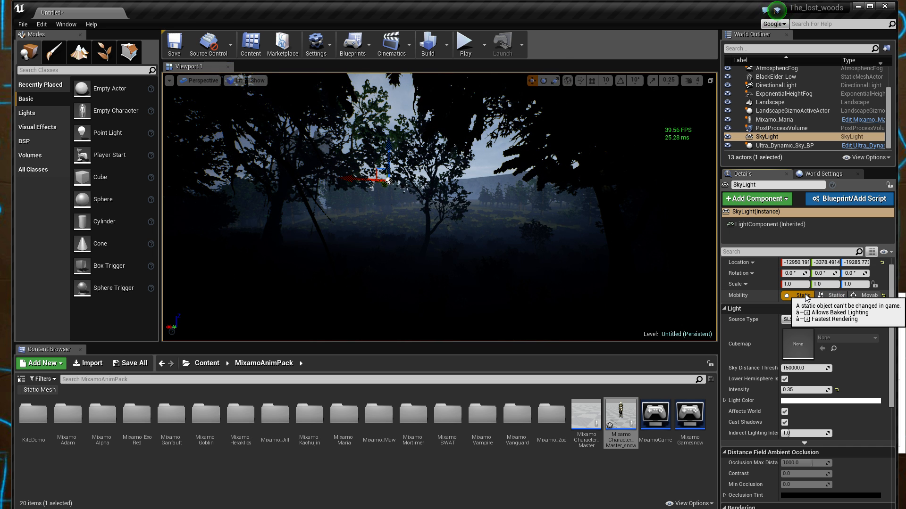
pyautogui.click(837, 390)
pyautogui.moveTo(793, 390)
pyautogui.mouseDown()
pyautogui.moveTo(812, 390)
pyautogui.moveTo(788, 390)
pyautogui.mouseUp()
# - Set the SkyLight's Mobility to Stationary and its Intensity to 0.4
pyautogui.click(823, 296)
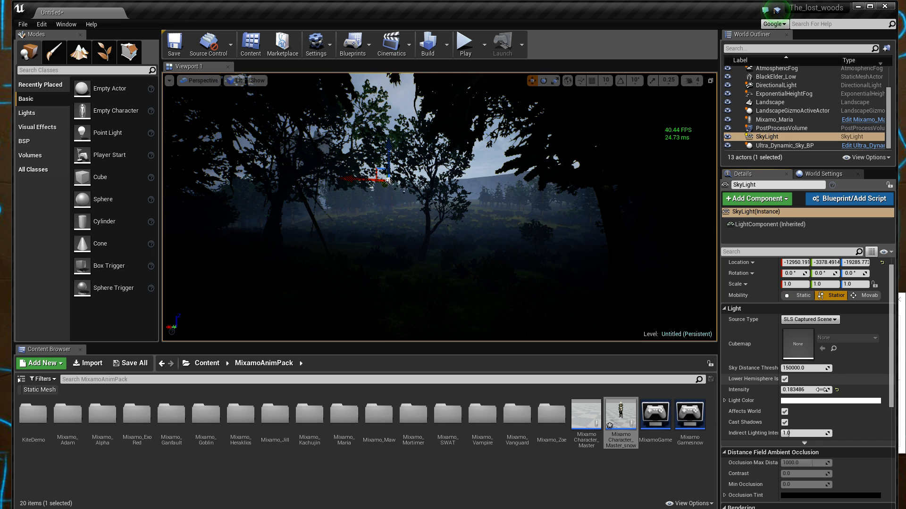
pyautogui.click(837, 390)
pyautogui.click(829, 390)
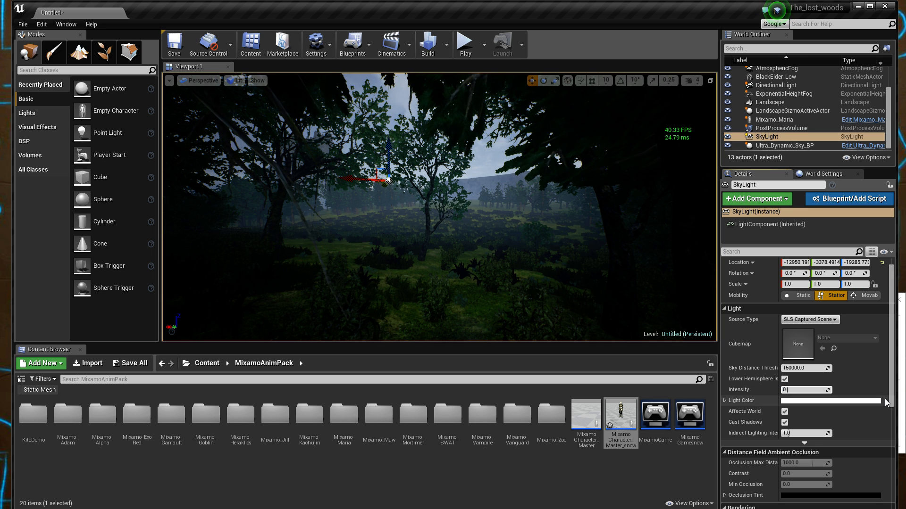
pyautogui.press('Return')
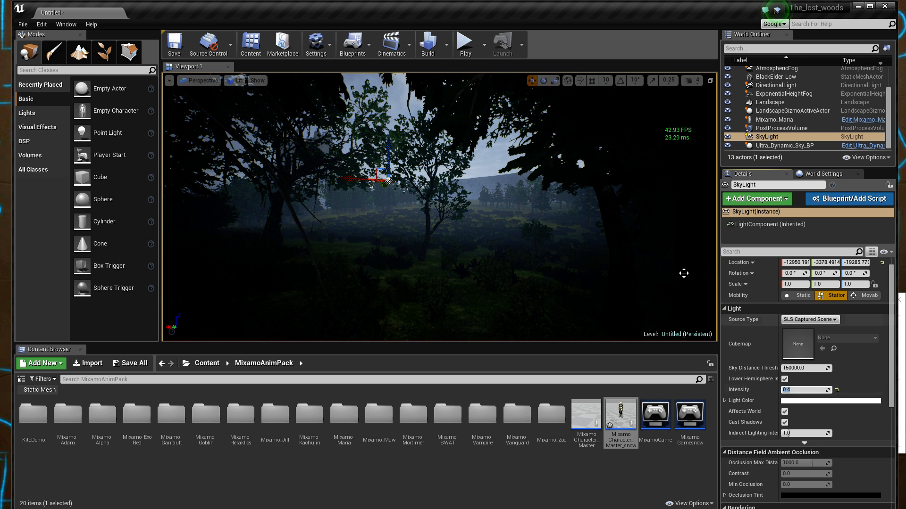
# - Play the level in full screen, walk the character towards the clearing, and return the preview to the editor window
pyautogui.click(465, 43)
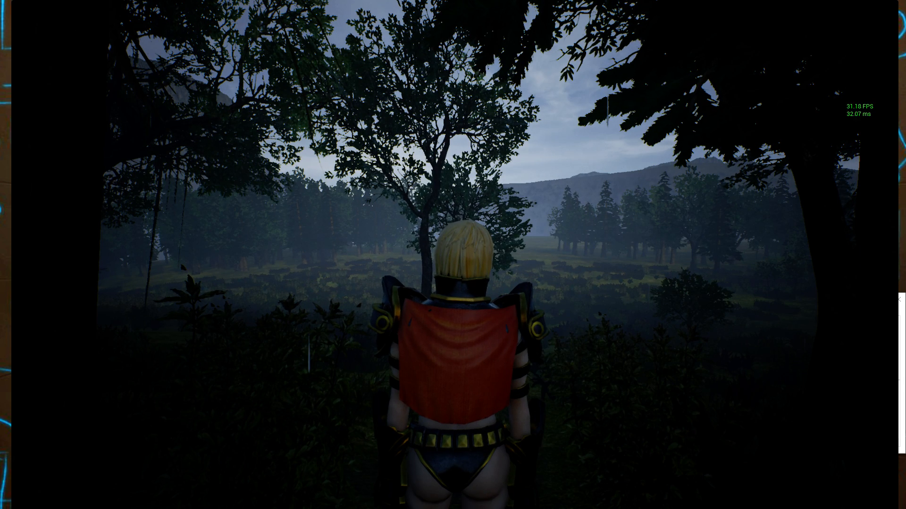
pyautogui.press('w')
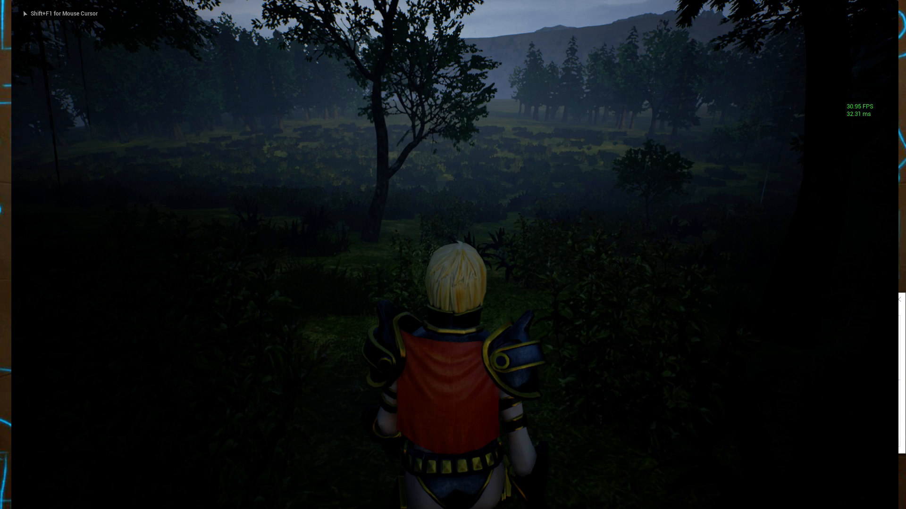
pyautogui.press('w')
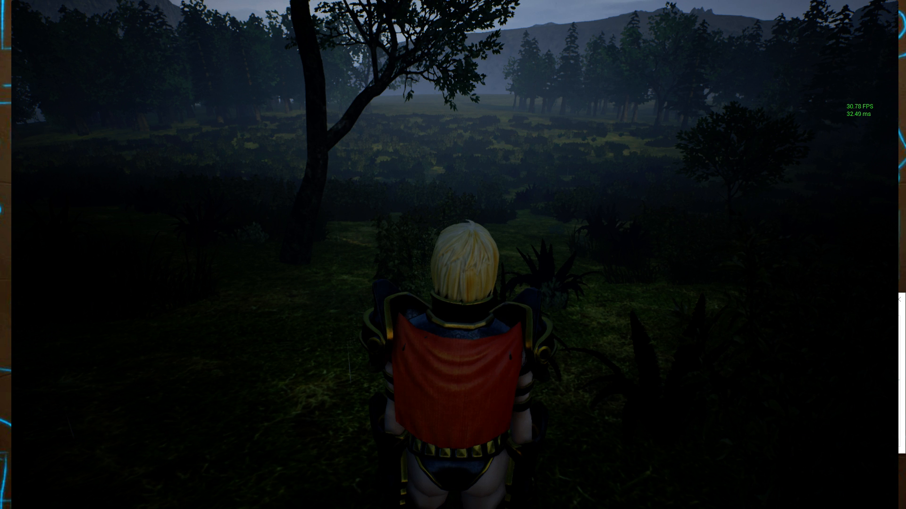
pyautogui.press('F11')
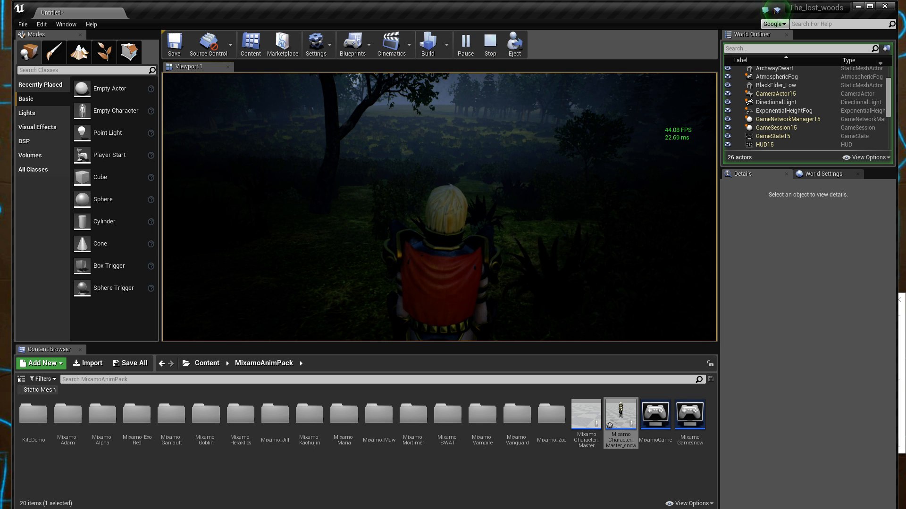
# - End the play session and examine the forest clearing's lighting in the full-screen viewport and from nearby angles
pyautogui.press('Escape')
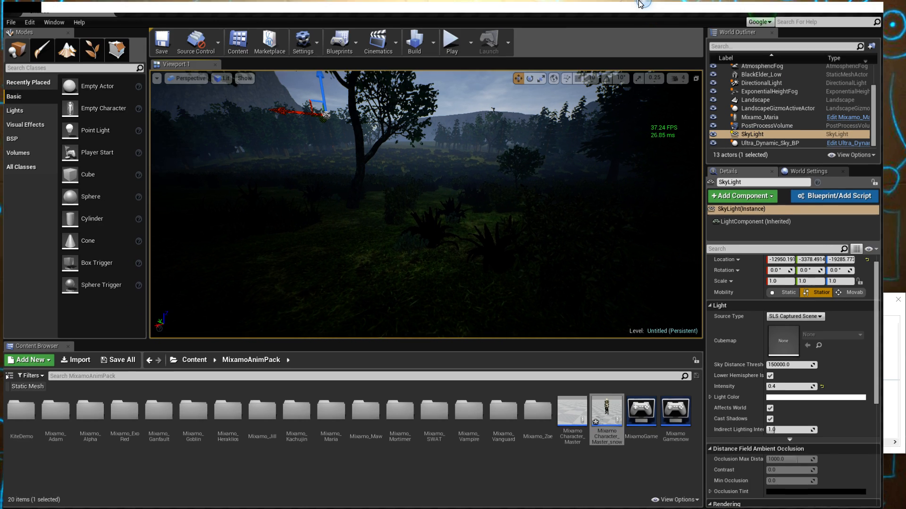
pyautogui.moveTo(638, 1); pyautogui.dragTo(638, 0)
pyautogui.moveTo(528, 158); pyautogui.dragTo(583, 165, button='right')
pyautogui.press('F11')
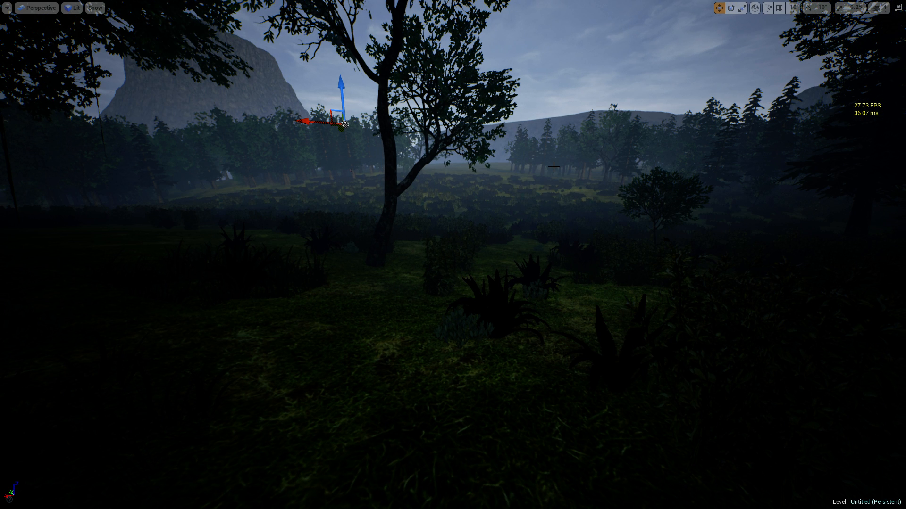
pyautogui.press('F11')
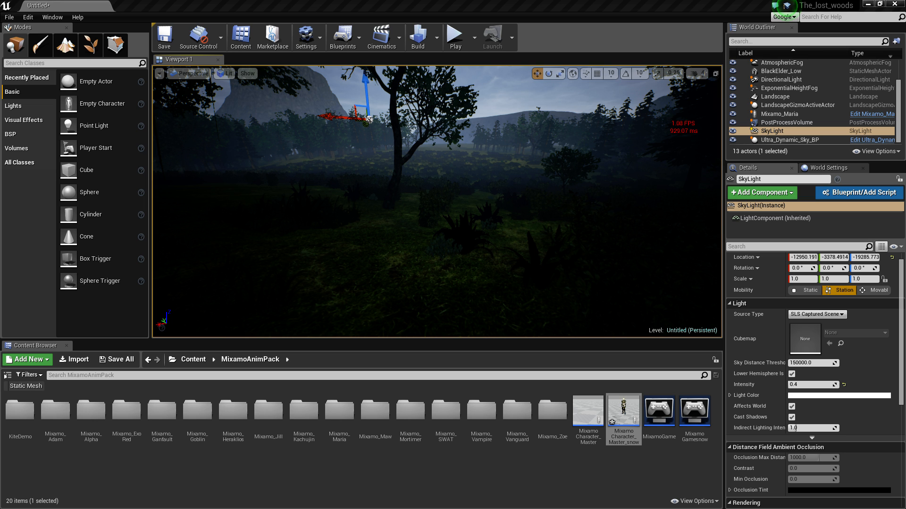
pyautogui.moveTo(309, 207); pyautogui.dragTo(306, 181, button='right')
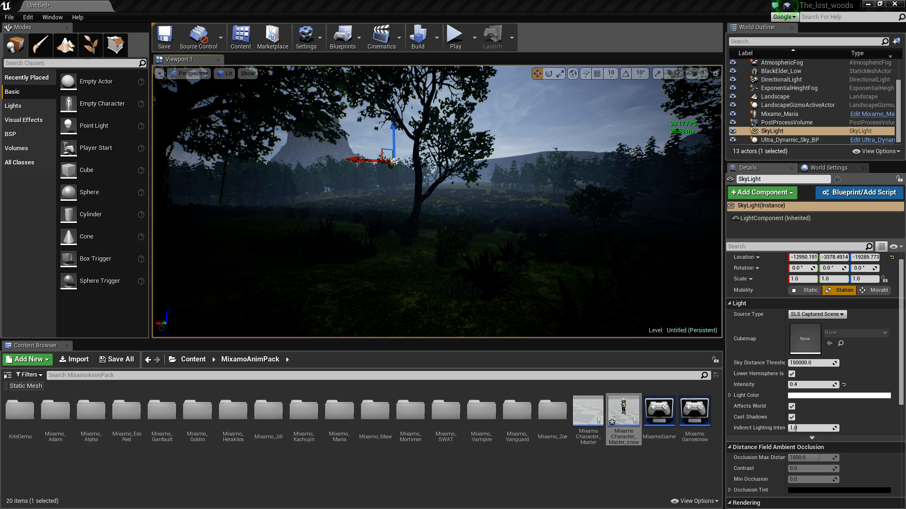
pyautogui.press('w')
pyautogui.moveTo(437, 201); pyautogui.dragTo(460, 229, button='right')
pyautogui.press('s')
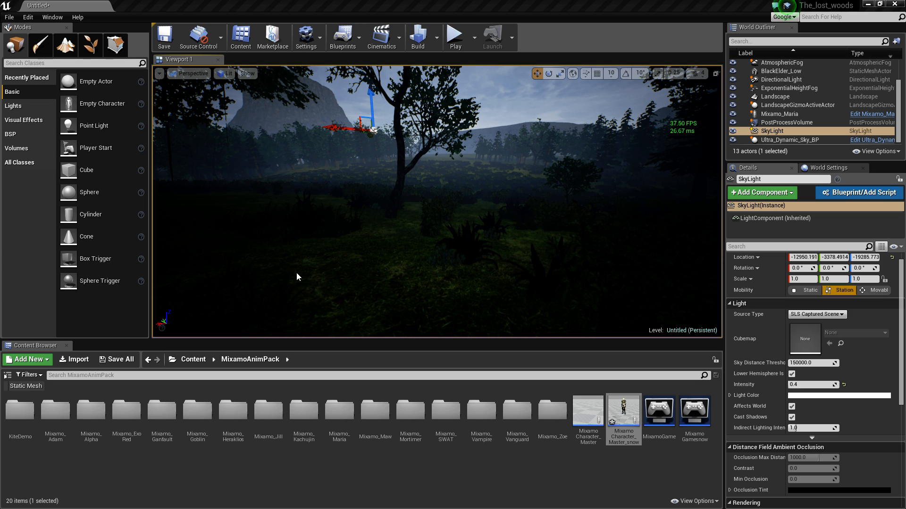
pyautogui.moveTo(315, 217)
pyautogui.mouseDown(button='right')
pyautogui.moveTo(325, 193)
pyautogui.moveTo(318, 216)
pyautogui.mouseUp(button='right')
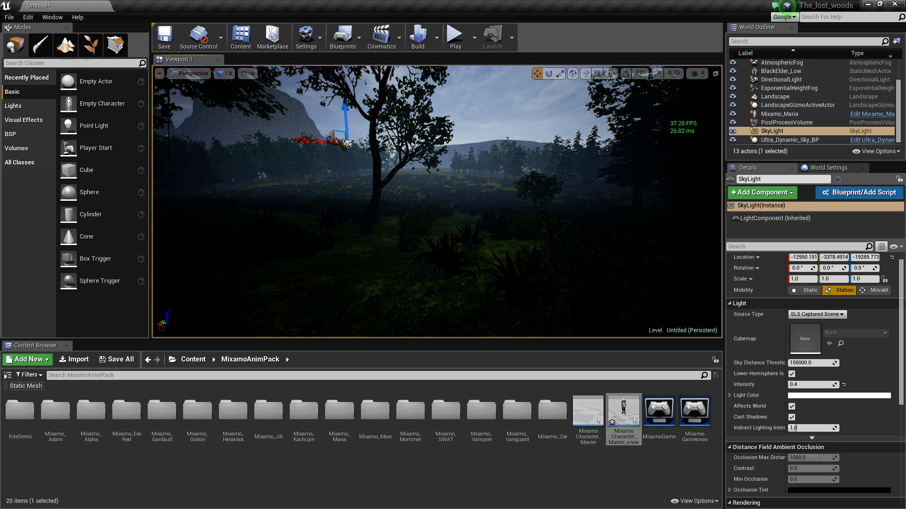
# - Select all the foliage types in Foliage mode and set their maximum Cull Distance to 45000
pyautogui.click(91, 46)
pyautogui.click(95, 207)
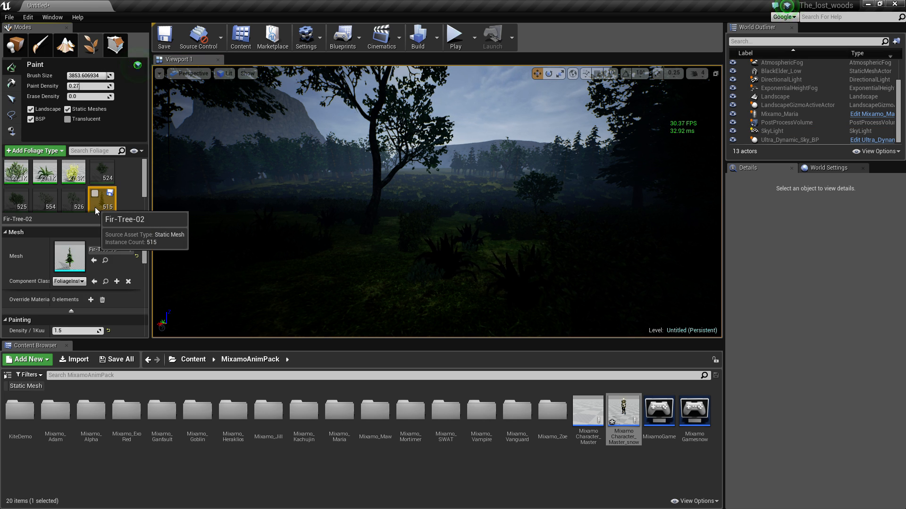
pyautogui.hotkey('ctrl', 'a')
pyautogui.scroll(-10, 109, 288)
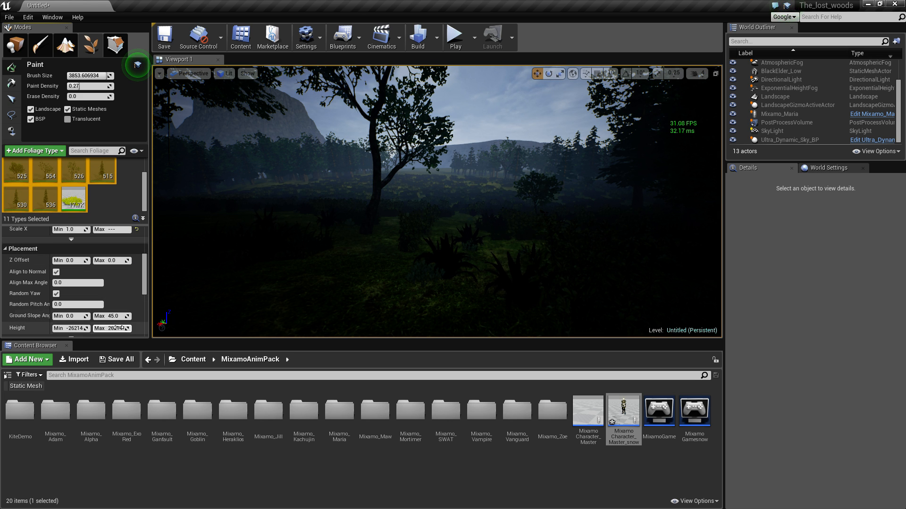
pyautogui.scroll(-8, 109, 284)
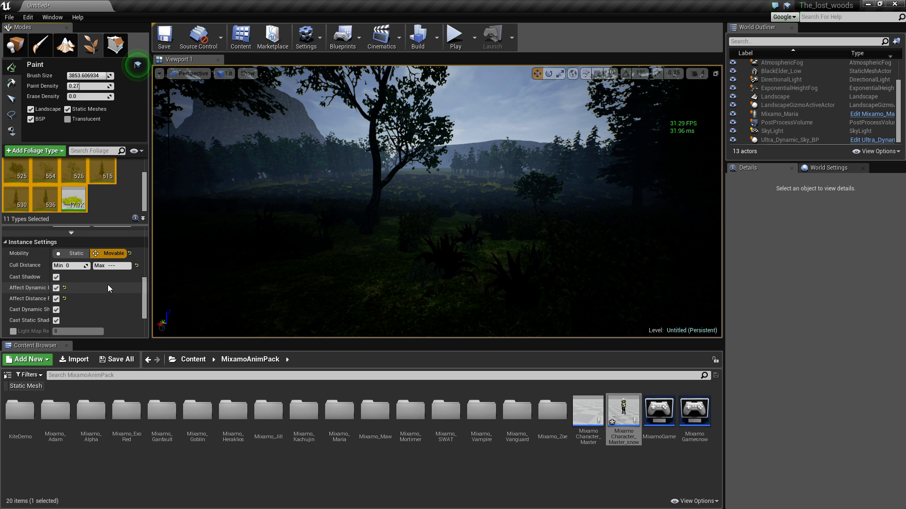
pyautogui.click(111, 266)
pyautogui.write('4500')
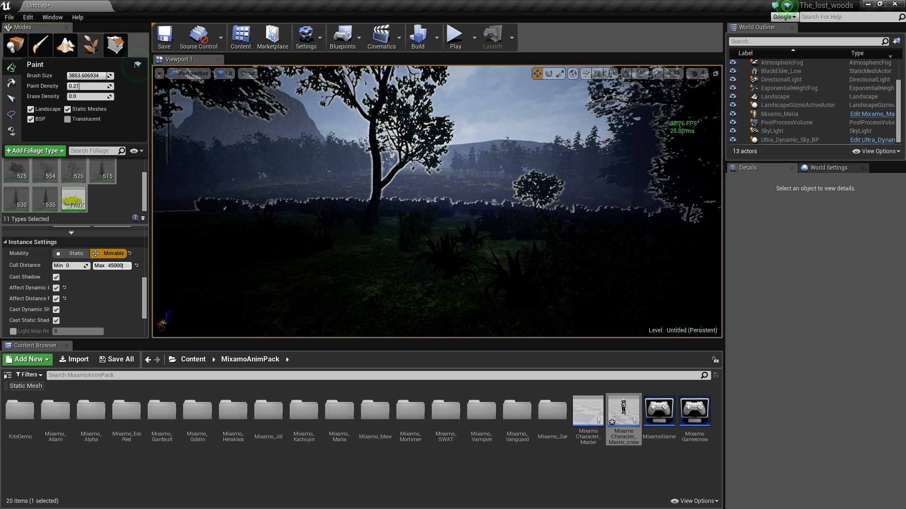
pyautogui.write('0')
pyautogui.press('Return')
# - Set the maximum Cull Distance of all selected foliage types to 50000 and check the distant vegetation
pyautogui.moveTo(341, 225); pyautogui.dragTo(372, 216, button='right')
pyautogui.press('a')
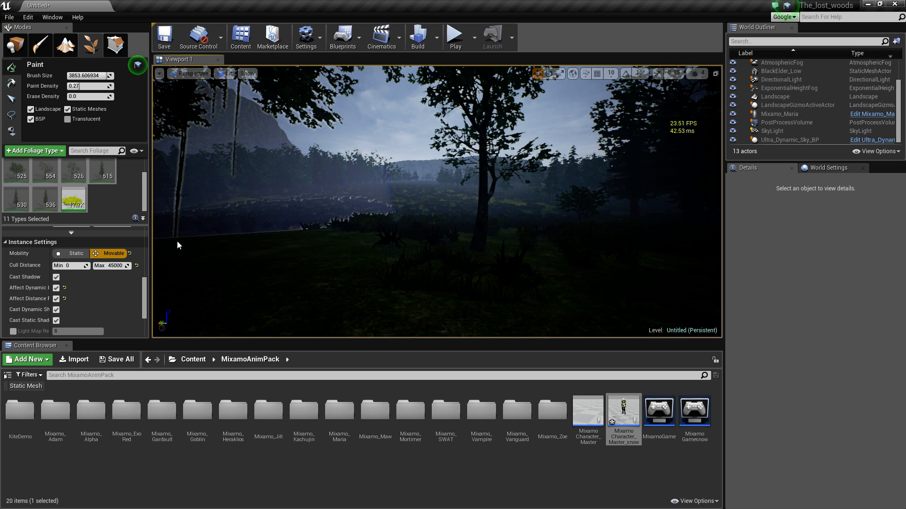
pyautogui.click(123, 265)
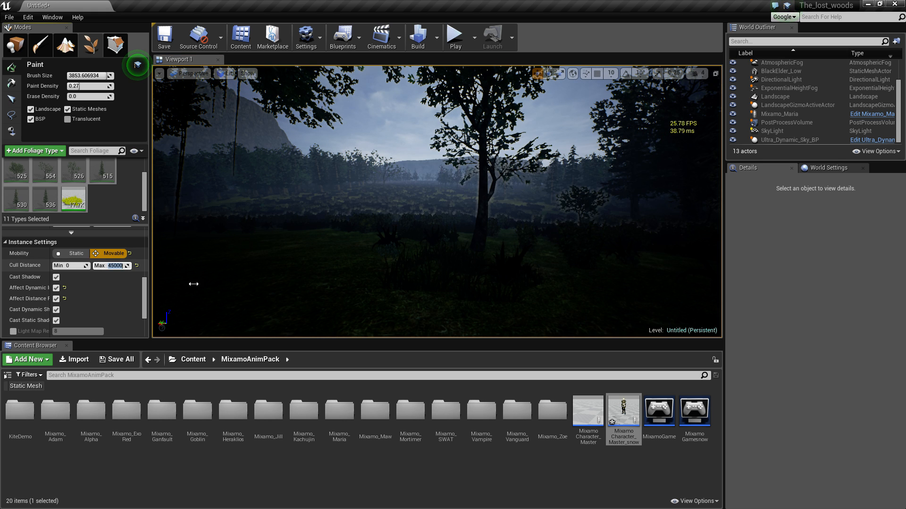
pyautogui.write('50000')
pyautogui.press('Return')
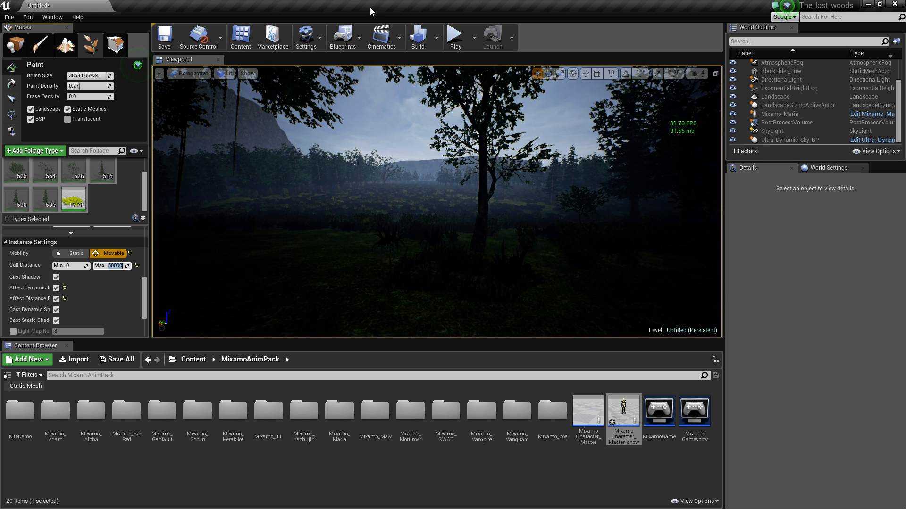
# - Set the engine scalability's View Distance and Effects to Epic
pyautogui.click(306, 38)
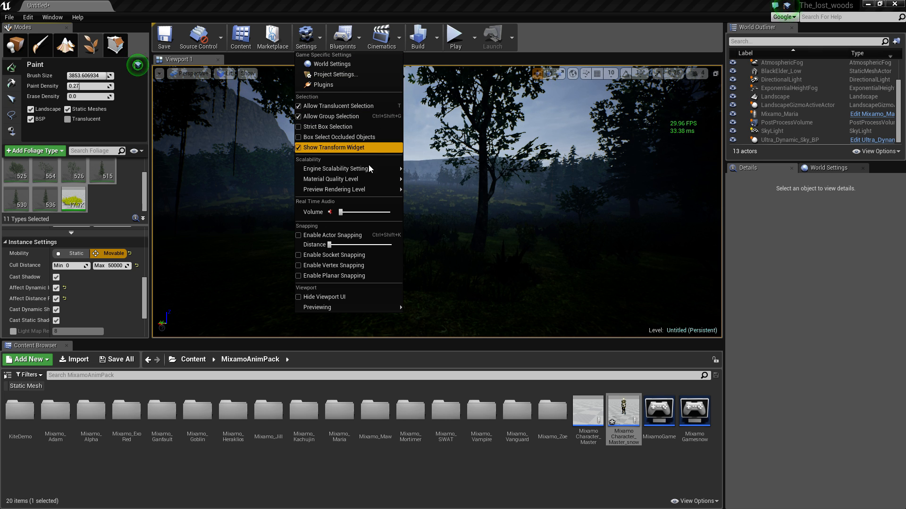
pyautogui.moveTo(352, 169)
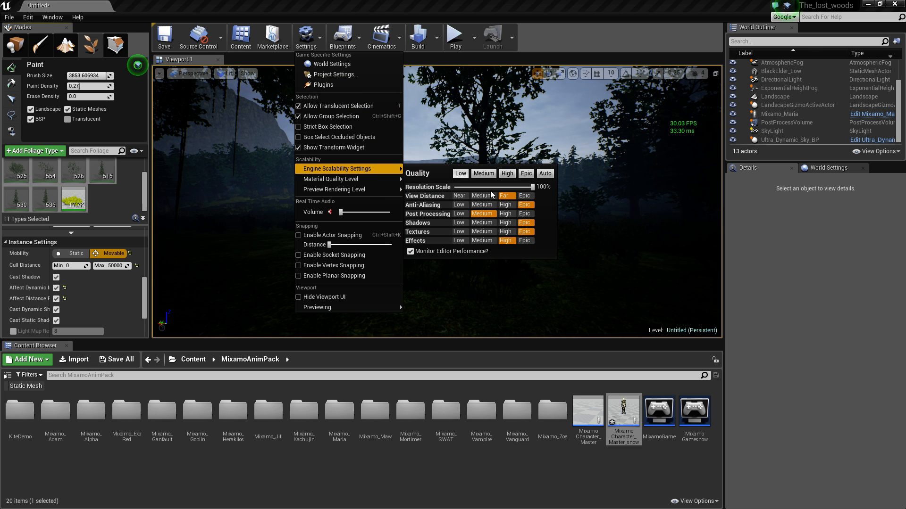
pyautogui.click(528, 197)
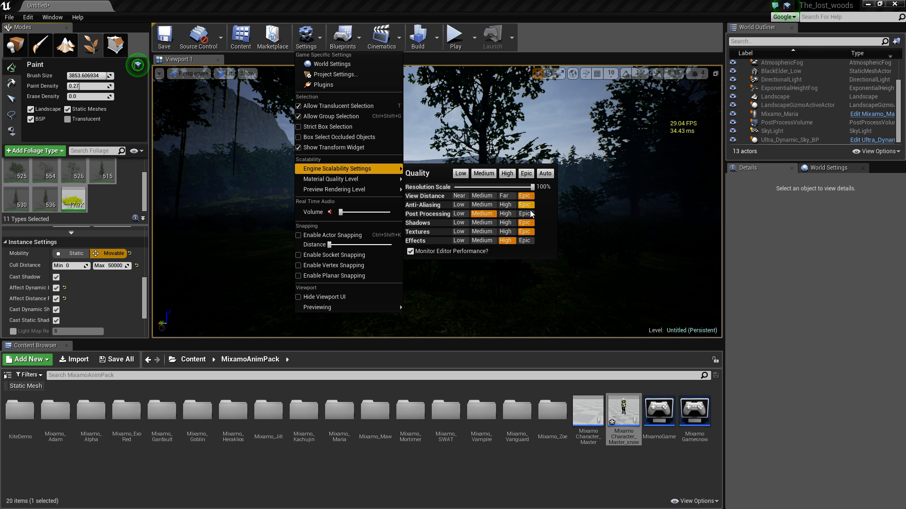
pyautogui.click(525, 240)
pyautogui.click(581, 231)
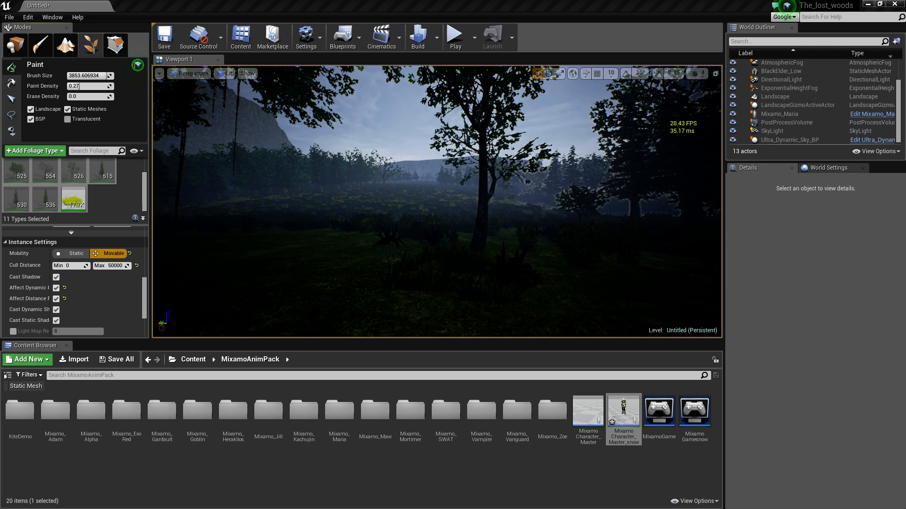
# - Activate all the foliage types and paint more trees, grass and plants across the clearing and surrounding forest
pyautogui.press('w')
pyautogui.moveTo(581, 231); pyautogui.dragTo(619, 198, button='right')
pyautogui.press('w')
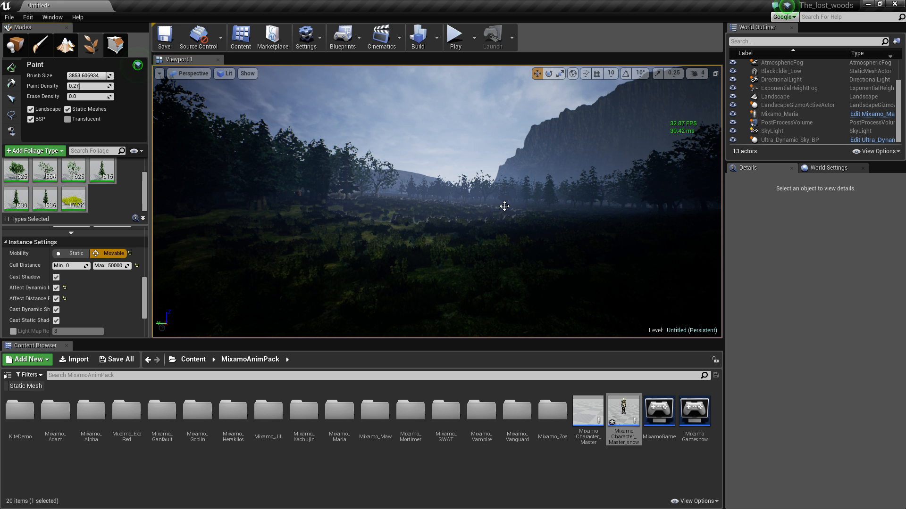
pyautogui.moveTo(506, 206)
pyautogui.mouseDown()
pyautogui.moveTo(400, 227)
pyautogui.moveTo(519, 217)
pyautogui.moveTo(614, 248)
pyautogui.mouseUp()
pyautogui.moveTo(615, 248)
pyautogui.mouseDown(button='right')
pyautogui.moveTo(699, 264)
pyautogui.moveTo(774, 250)
pyautogui.moveTo(840, 255)
pyautogui.mouseUp(button='right')
pyautogui.moveTo(546, 196); pyautogui.dragTo(671, 204)
pyautogui.moveTo(671, 204); pyautogui.dragTo(708, 201, button='right')
pyautogui.moveTo(408, 184); pyautogui.dragTo(307, 155)
pyautogui.moveTo(307, 155)
pyautogui.mouseDown(button='right')
pyautogui.moveTo(387, 149)
pyautogui.moveTo(325, 144)
pyautogui.moveTo(307, 153)
pyautogui.moveTo(290, 137)
pyautogui.moveTo(279, 144)
pyautogui.moveTo(290, 102)
pyautogui.moveTo(293, 158)
pyautogui.mouseUp(button='right')
pyautogui.moveTo(600, 286)
pyautogui.mouseDown(button='right')
pyautogui.moveTo(675, 283)
pyautogui.moveTo(600, 286)
pyautogui.mouseUp(button='right')
pyautogui.moveTo(606, 163); pyautogui.dragTo(537, 155)
pyautogui.moveTo(450, 193)
pyautogui.mouseDown()
pyautogui.moveTo(330, 226)
pyautogui.moveTo(556, 217)
pyautogui.moveTo(239, 173)
pyautogui.mouseUp()
pyautogui.moveTo(240, 173); pyautogui.dragTo(165, 174, button='right')
pyautogui.moveTo(240, 173)
pyautogui.mouseDown()
pyautogui.moveTo(564, 170)
pyautogui.moveTo(327, 247)
pyautogui.moveTo(289, 235)
pyautogui.mouseUp()
pyautogui.moveTo(289, 234)
pyautogui.mouseDown(button='right')
pyautogui.moveTo(294, 187)
pyautogui.moveTo(300, 296)
pyautogui.moveTo(300, 179)
pyautogui.moveTo(236, 182)
pyautogui.moveTo(227, 241)
pyautogui.mouseUp(button='right')
# - Frame a view up into the tree canopy, show the viewport full screen and hide the FPS display
pyautogui.moveTo(381, 302); pyautogui.dragTo(380, 250, button='right')
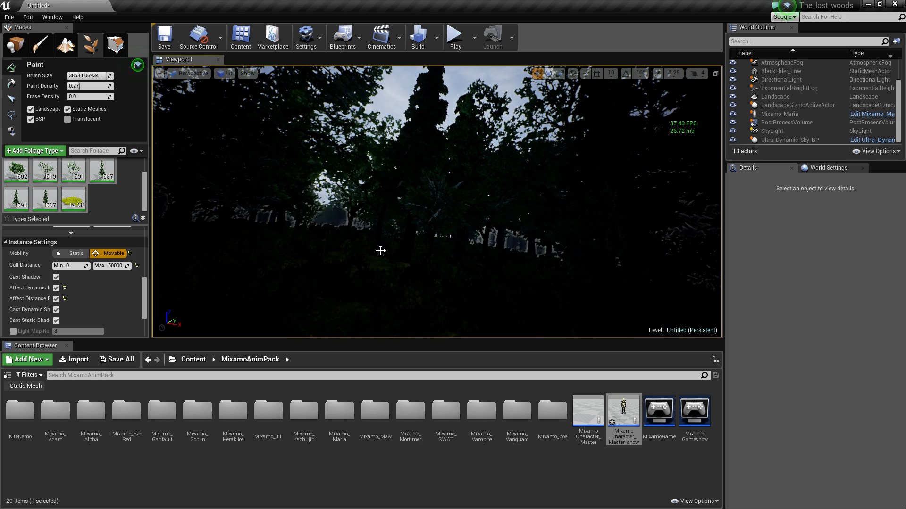
pyautogui.press('F11')
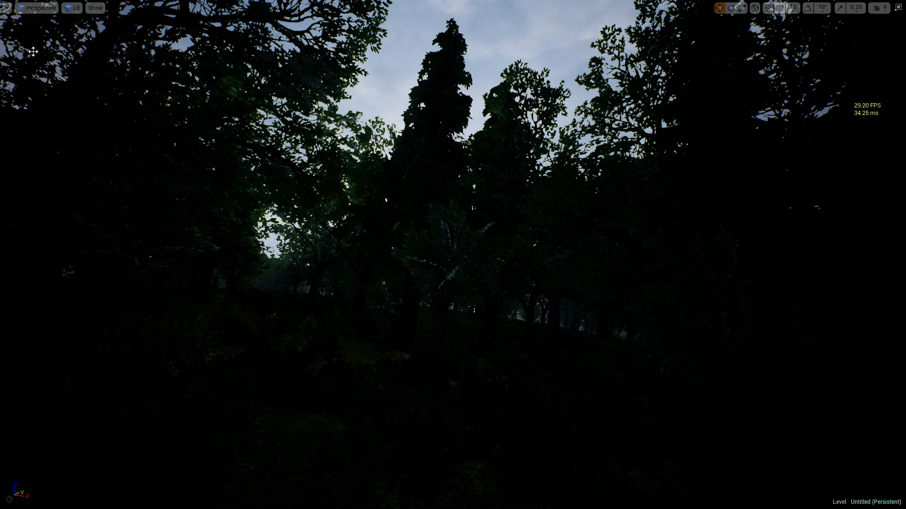
pyautogui.click(6, 8)
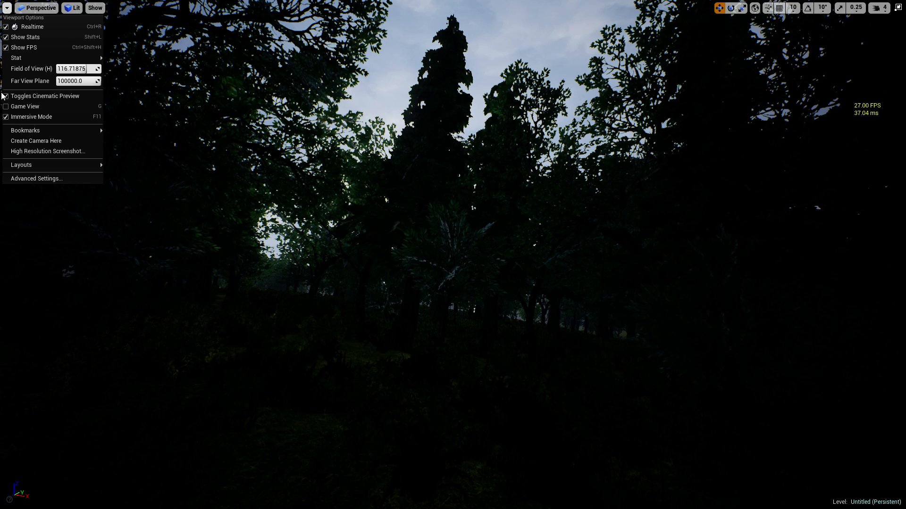
pyautogui.click(19, 47)
# - Take a high resolution screenshot of the forest view with the Screenshot Size Multiplier at 2.0
pyautogui.click(6, 8)
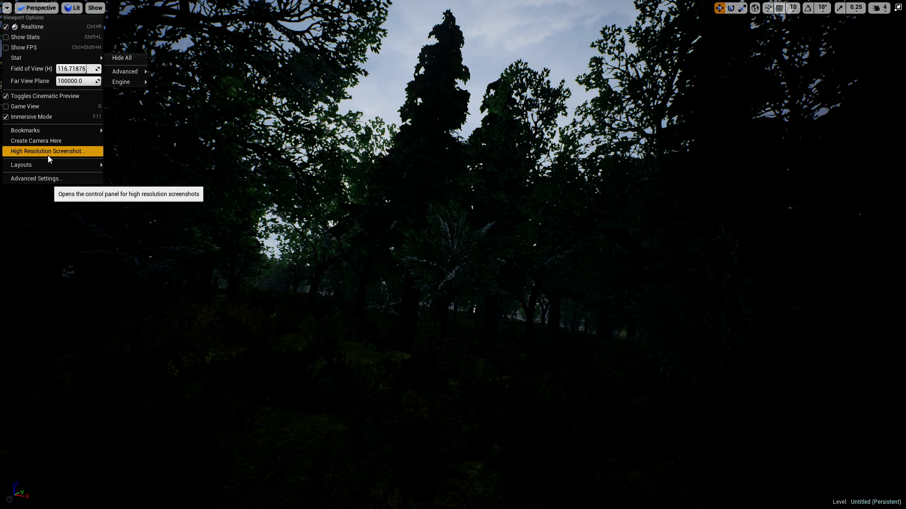
pyautogui.click(47, 155)
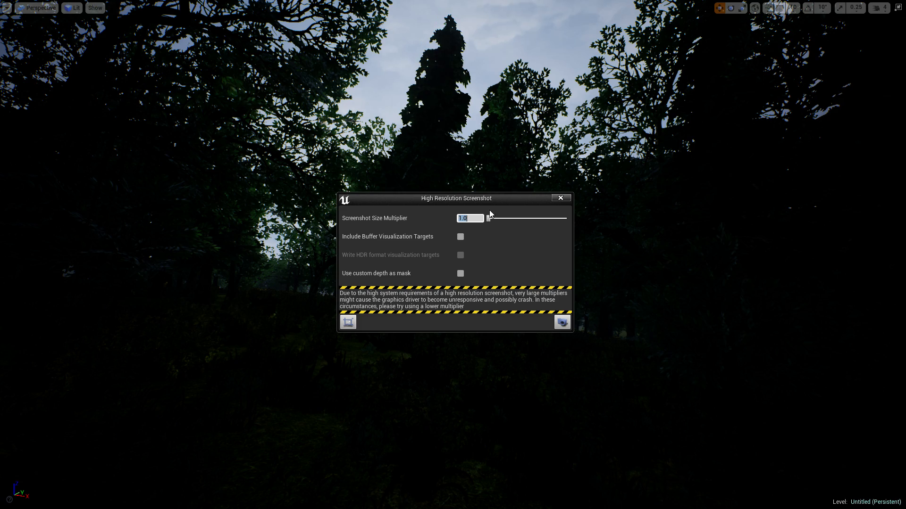
pyautogui.moveTo(489, 219); pyautogui.dragTo(501, 221)
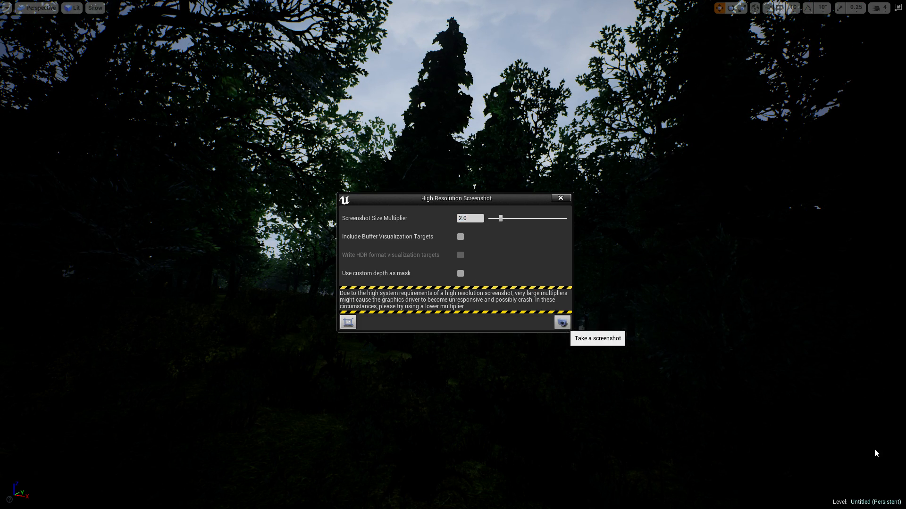
# - Open the saved HighresScreenshot00018.png from its folder in the image viewer
pyautogui.click(849, 493)
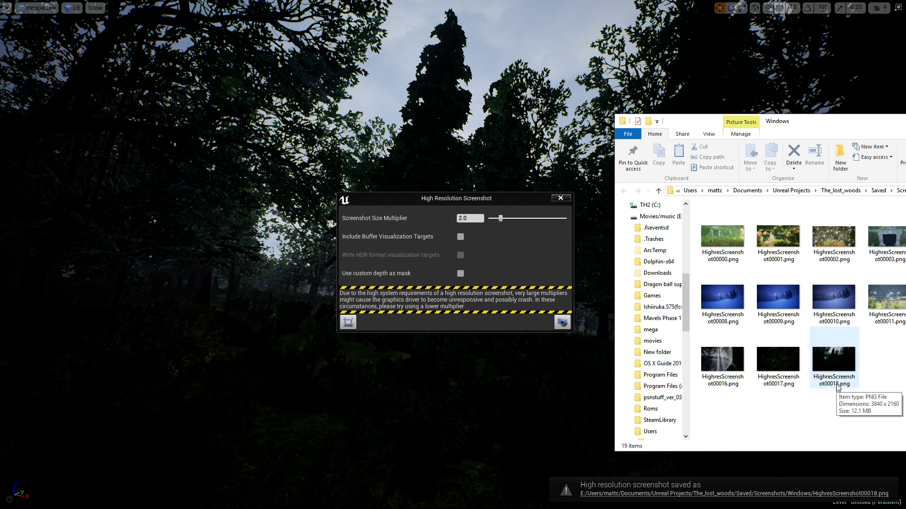
pyautogui.rightClick(835, 367)
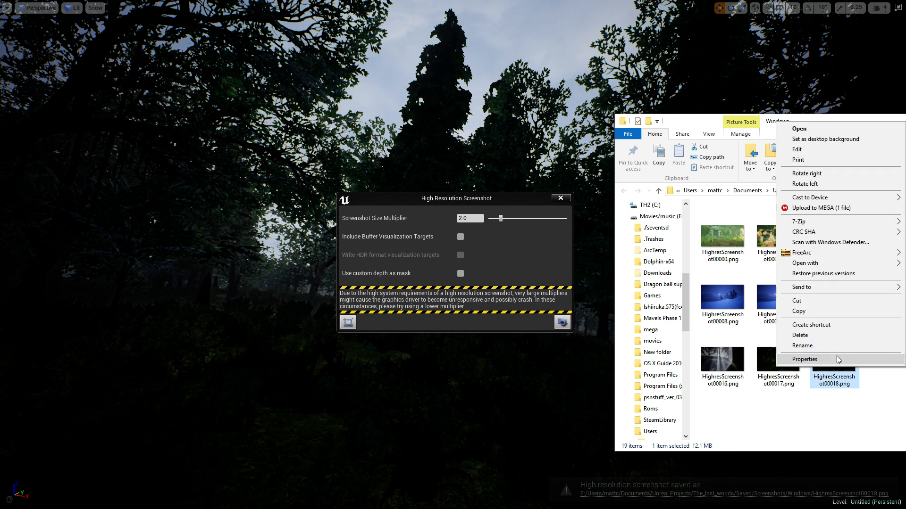
pyautogui.click(812, 129)
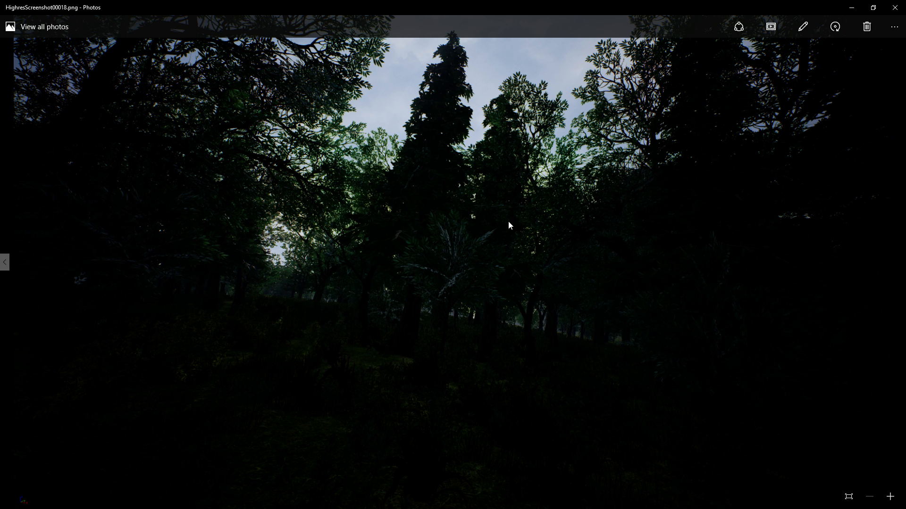